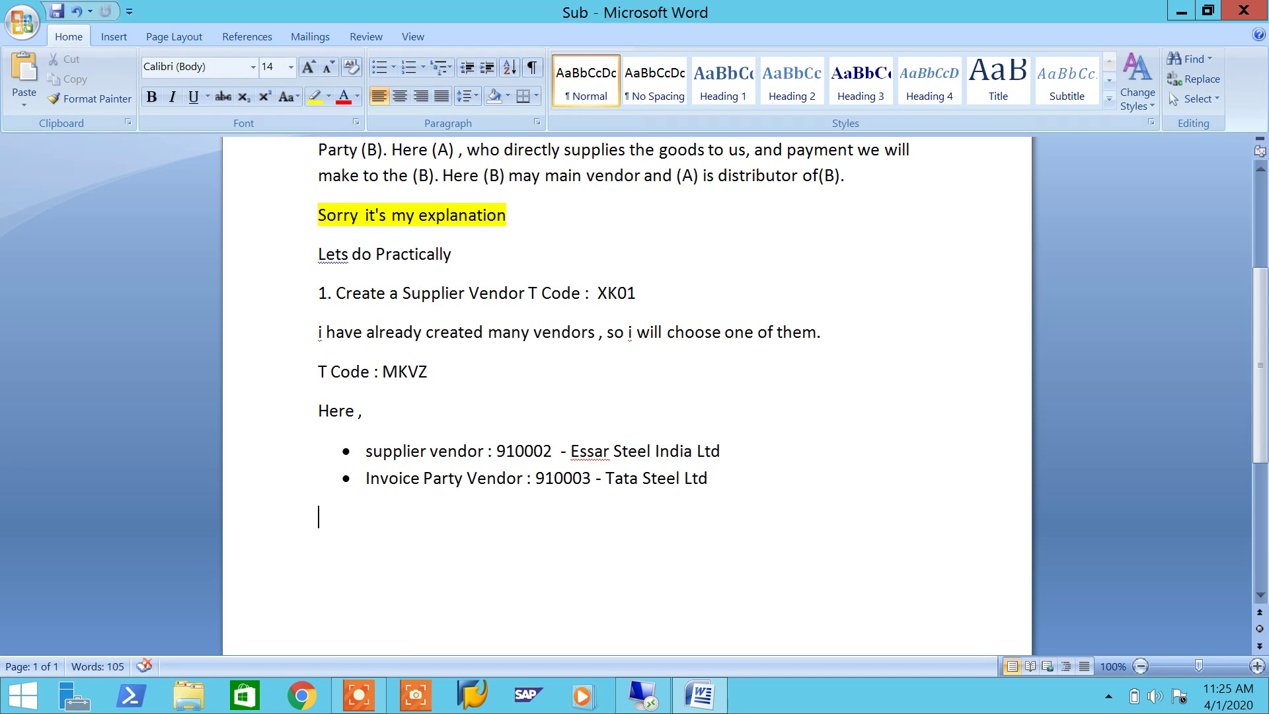
Add the line "2. Create a Purchase Order" below the vendor bullet list.
{"action": "type", "text": "Lt"}
{"action": "key", "text": "BackSpace"}
{"action": "type", "text": "est"}
{"action": "key", "text": "BackSpace"}
{"action": "key", "text": "BackSpace"}
{"action": "type", "text": "ts"}
{"action": "key", "text": "BackSpace"}
{"action": "type", "text": "2,"}
{"action": "type", "text": ". "}
{"action": "type", "text": "Crea"}
{"action": "type", "text": "te a"}
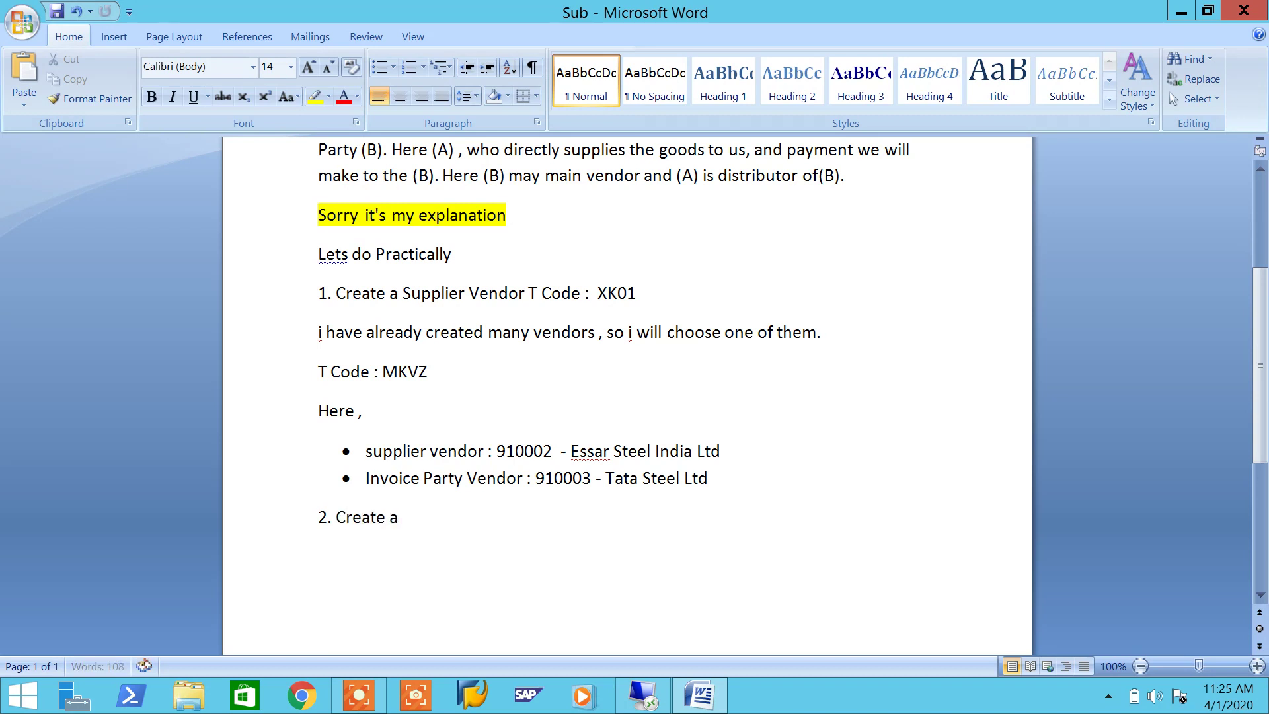
{"action": "type", "text": " Purchase Order"}
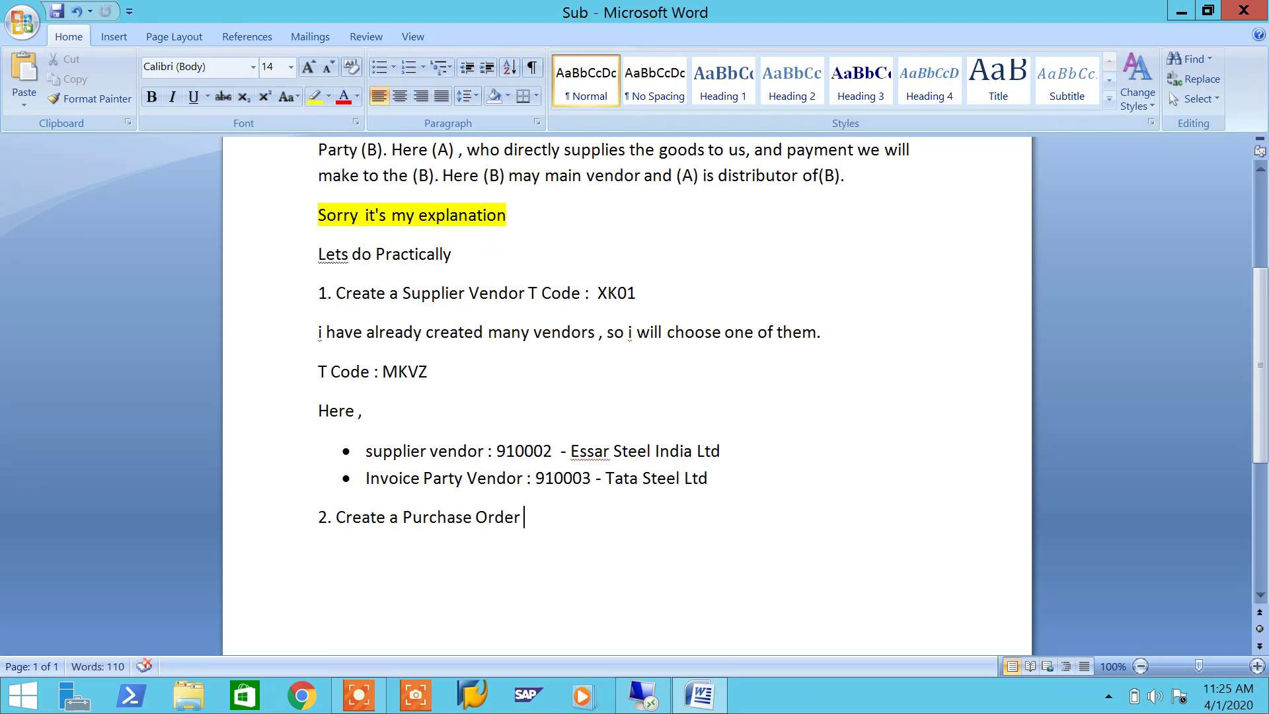
Complete the purchase order line with "T Code :ME21N".
{"action": "type", "text": " Me"}
{"action": "key", "text": "BackSpace"}
{"action": "type", "text": "E21N"}
{"action": "left_click", "coordinate": [524, 517]}
{"action": "type", "text": "T C"}
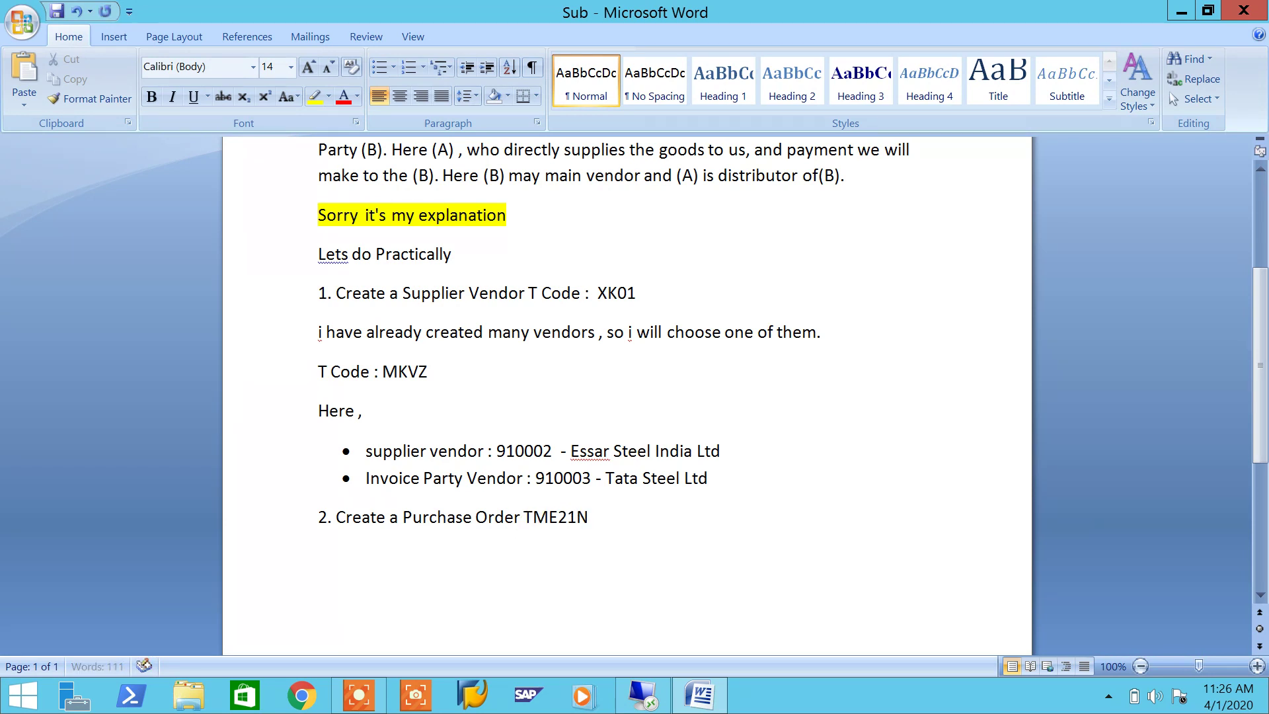
{"action": "type", "text": "ode "}
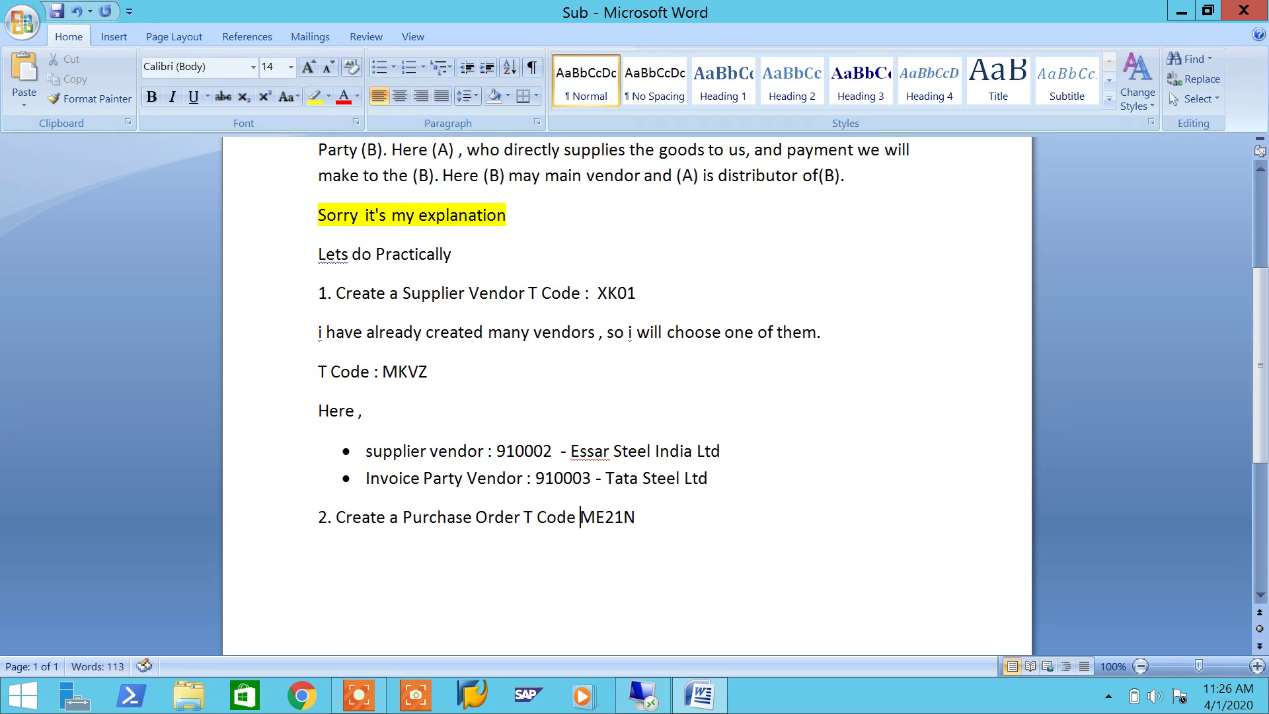
{"action": "type", "text": ":"}
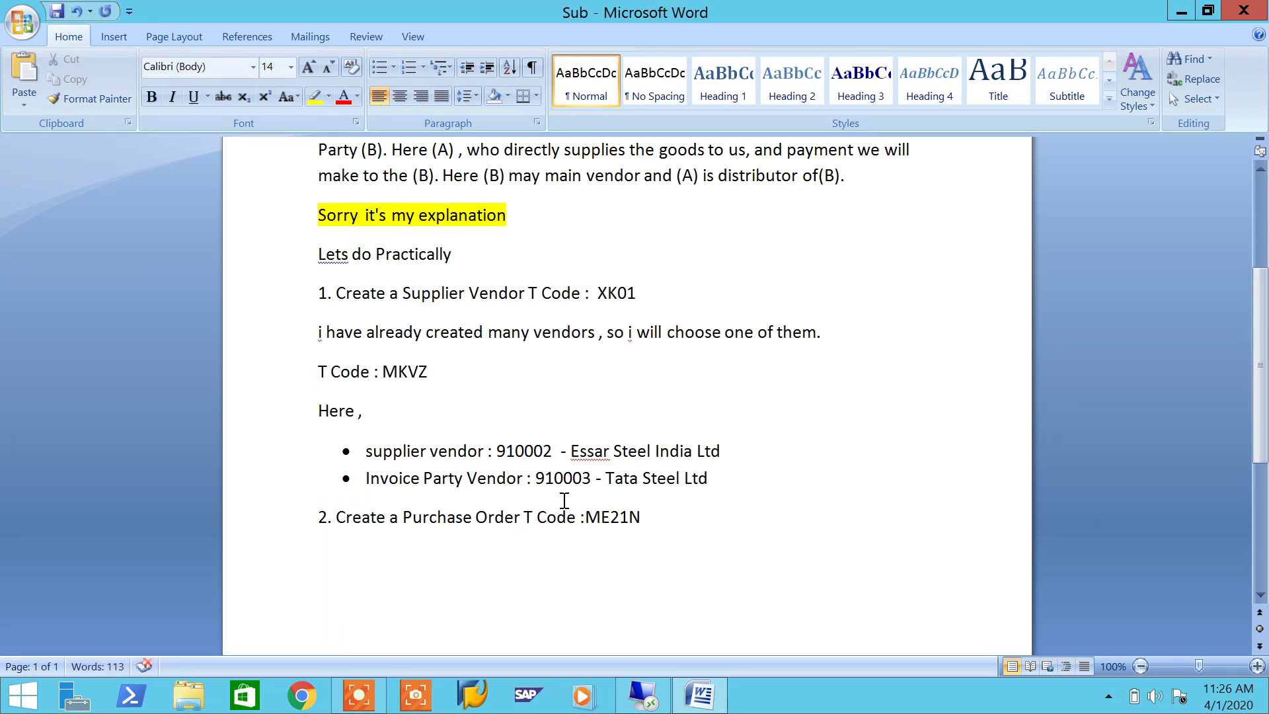
Copy the code ME21N from the notes, switch to the SAP remote session and start that transaction with /n.
{"action": "left_click_drag", "start_coordinate": [653, 513], "coordinate": [585, 517]}
{"action": "key", "text": "ctrl+c"}
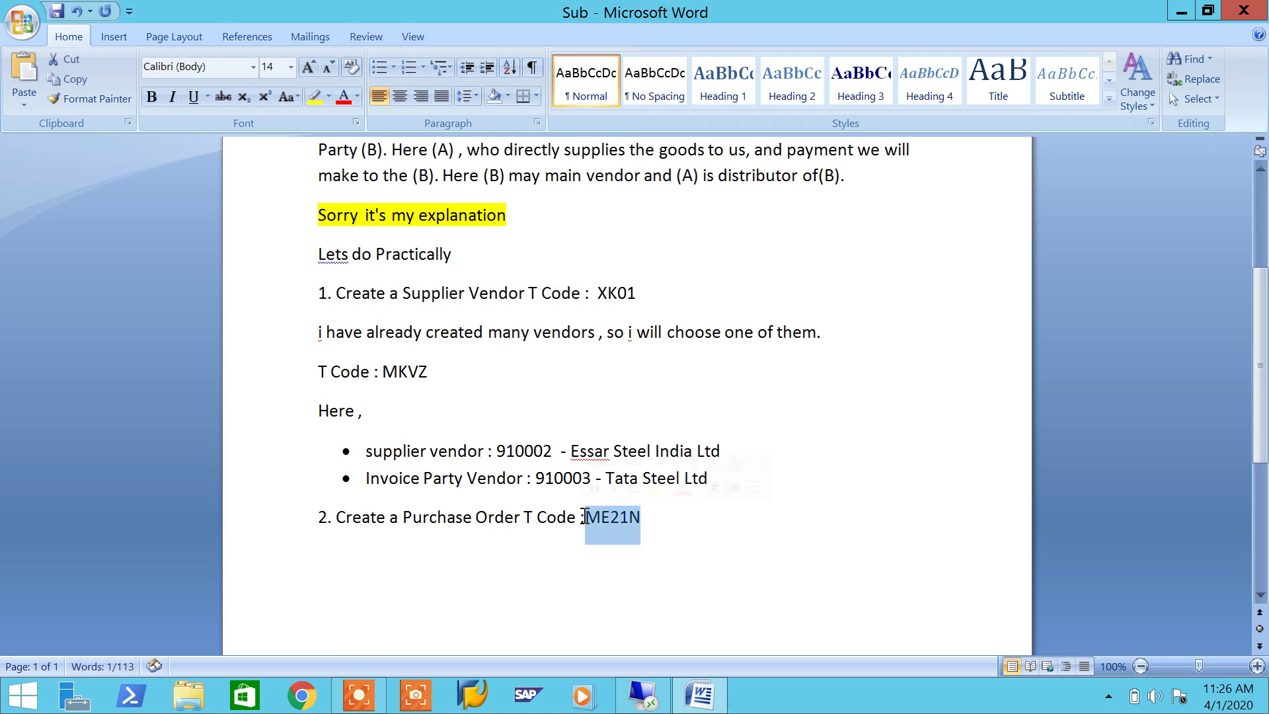
{"action": "left_click", "coordinate": [643, 695]}
{"action": "left_click", "coordinate": [135, 45]}
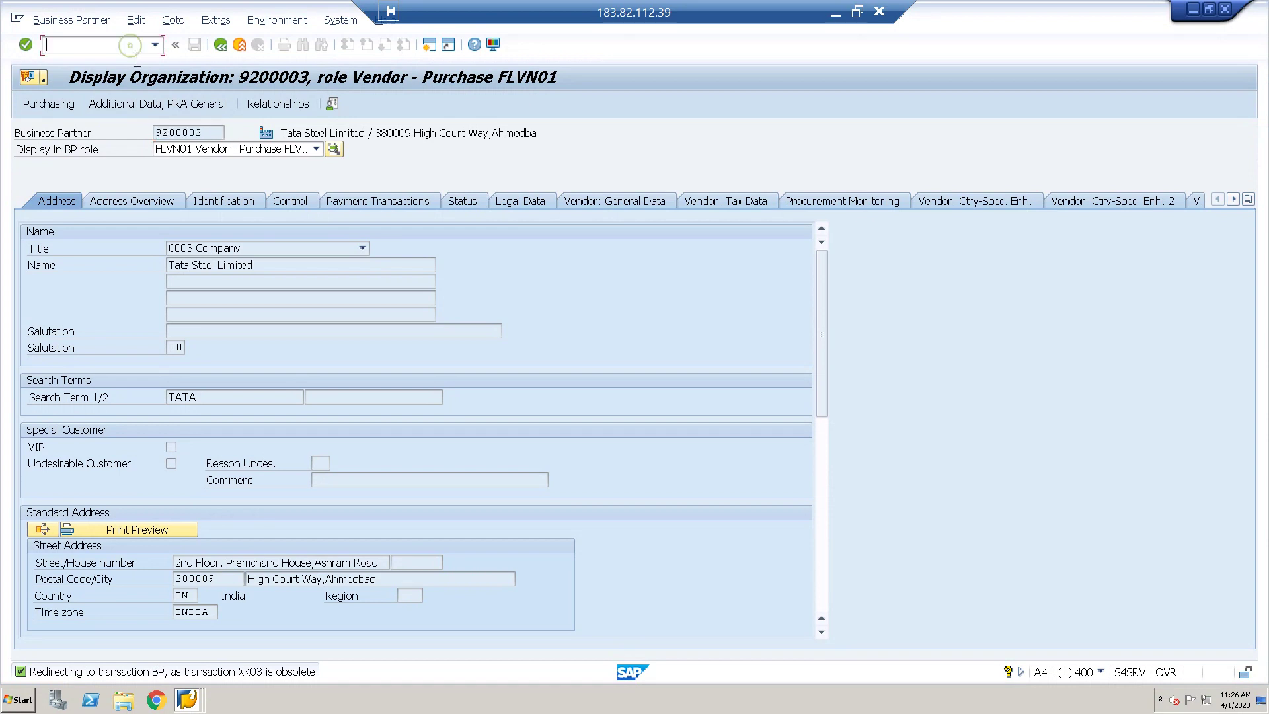
{"action": "type", "text": "/n"}
{"action": "key", "text": "ctrl+v"}
{"action": "key", "text": "Return"}
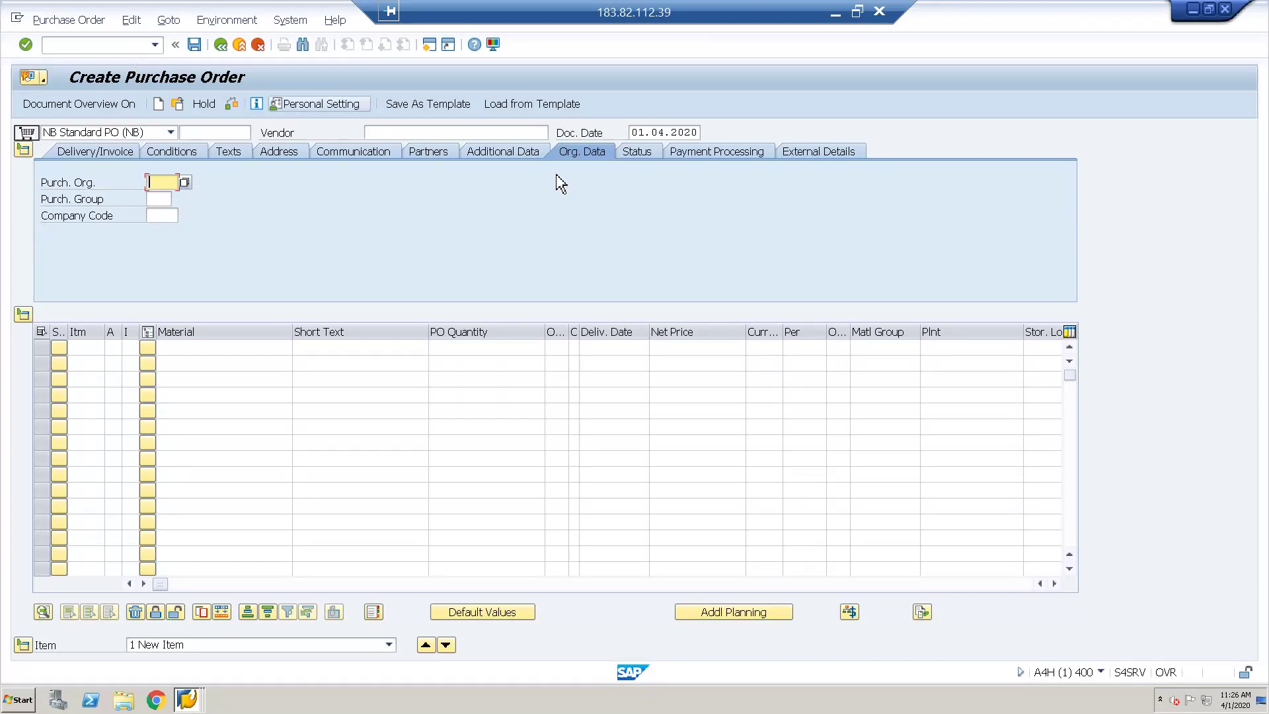
Copy the Essar Steel supplier vendor number from the Word notes into the purchase order's vendor field in SAP, and set the purchasing group to SFI.
{"action": "left_click", "coordinate": [836, 13]}
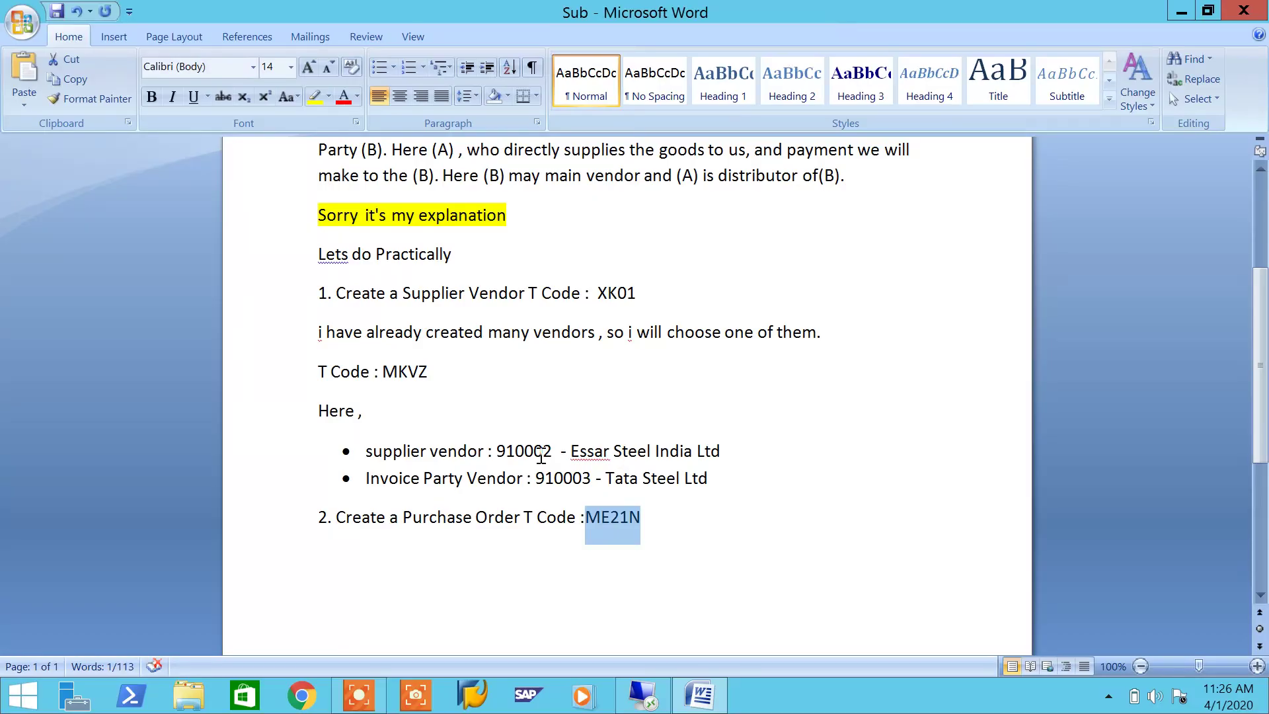
{"action": "left_click_drag", "start_coordinate": [553, 454], "coordinate": [495, 455]}
{"action": "key", "text": "ctrl+c"}
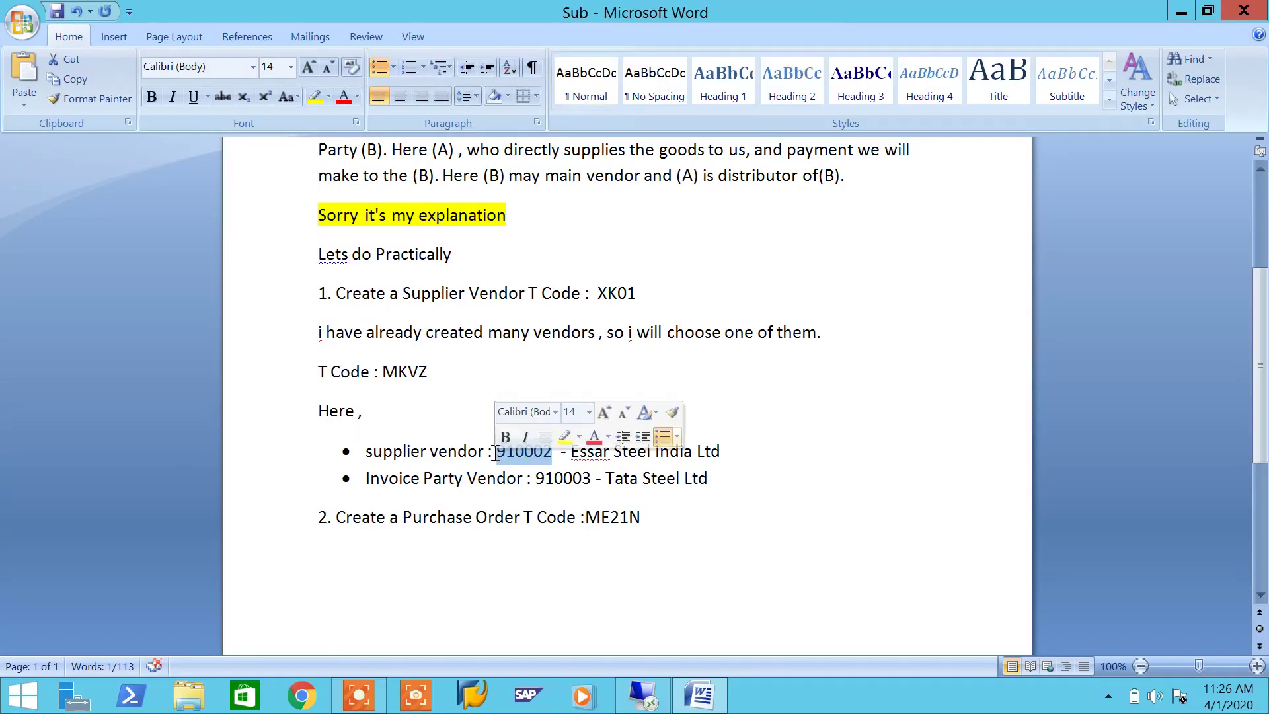
{"action": "left_click", "coordinate": [642, 694]}
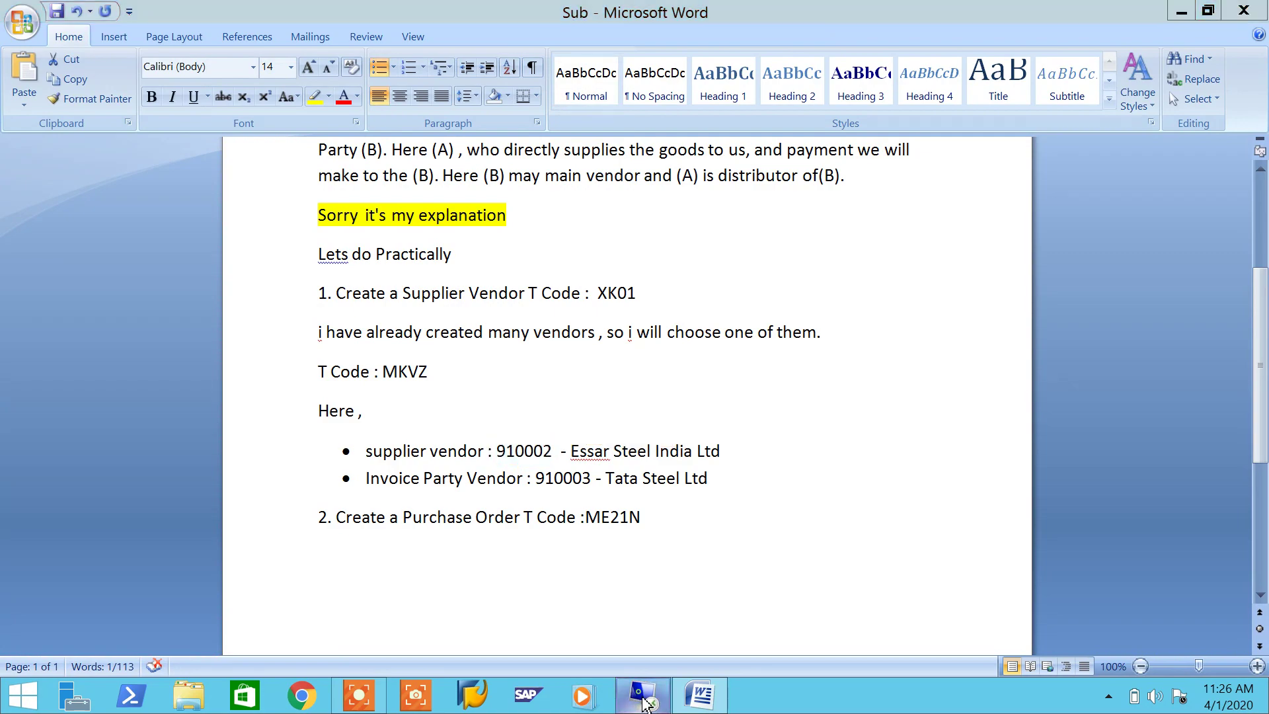
{"action": "left_click", "coordinate": [395, 134]}
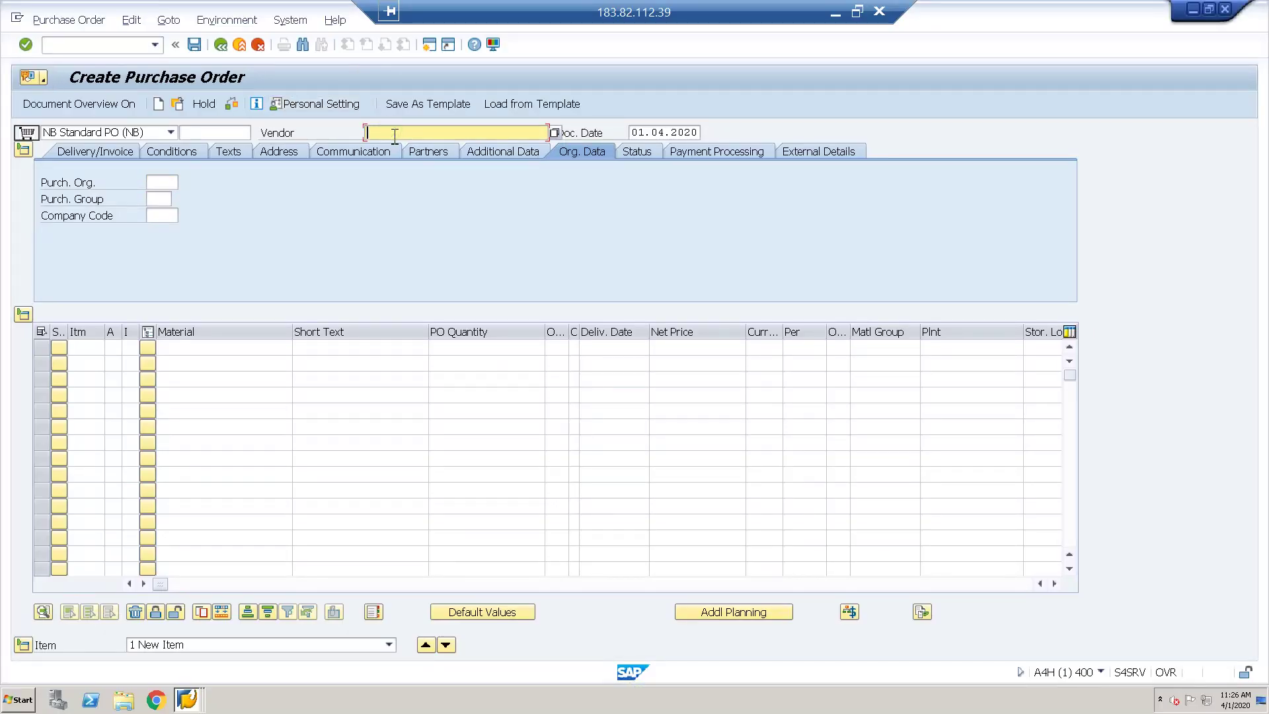
{"action": "key", "text": "ctrl+v"}
{"action": "key", "text": "Tab"}
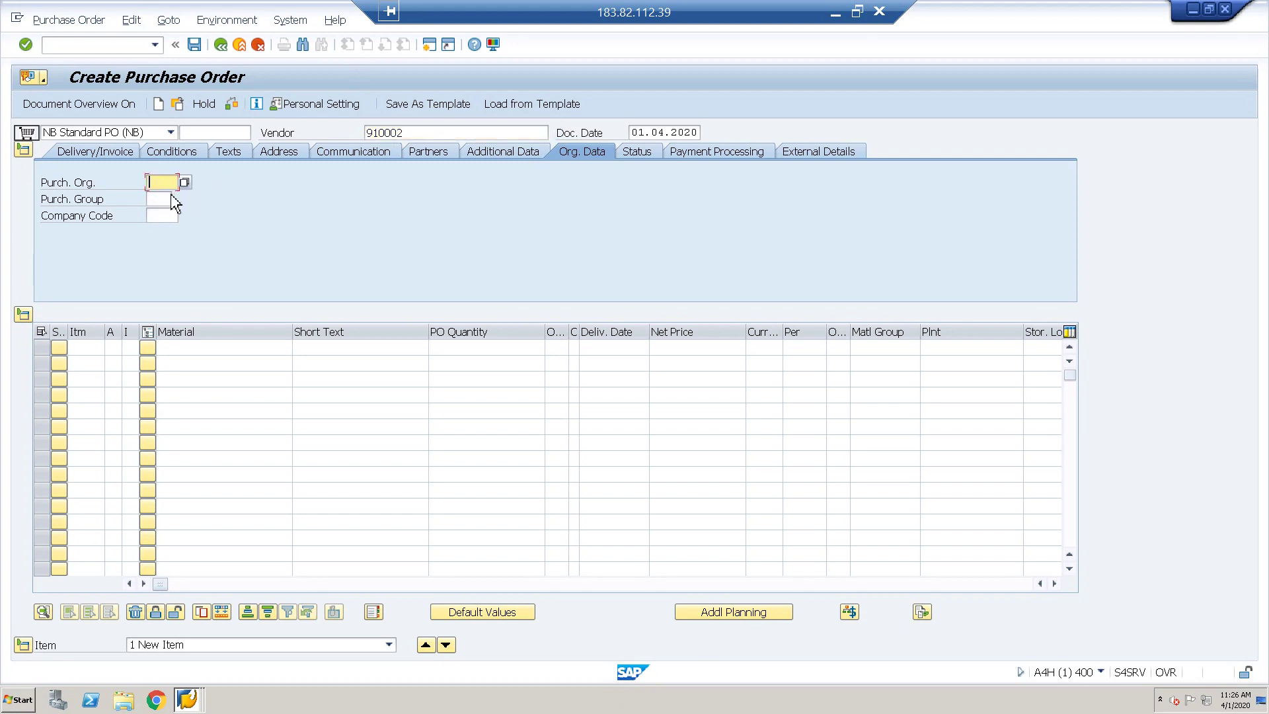
{"action": "key", "text": "Return"}
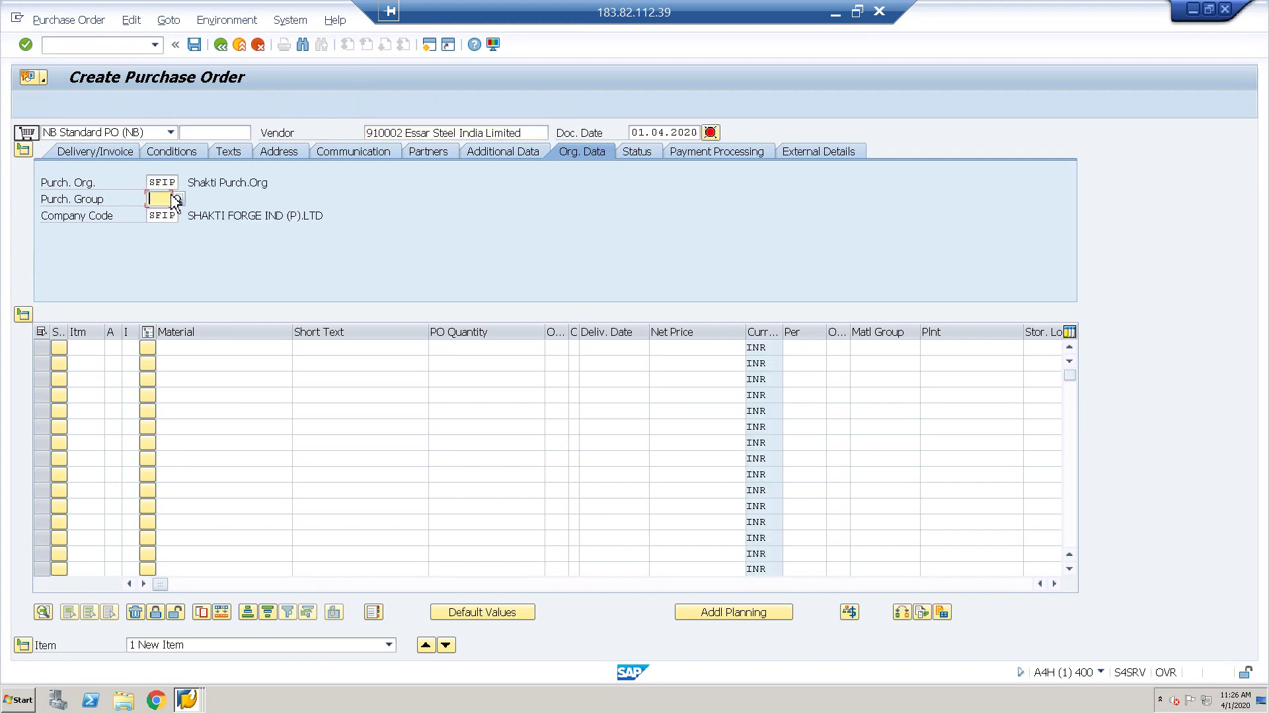
{"action": "type", "text": "sfi"}
{"action": "key", "text": "Return"}
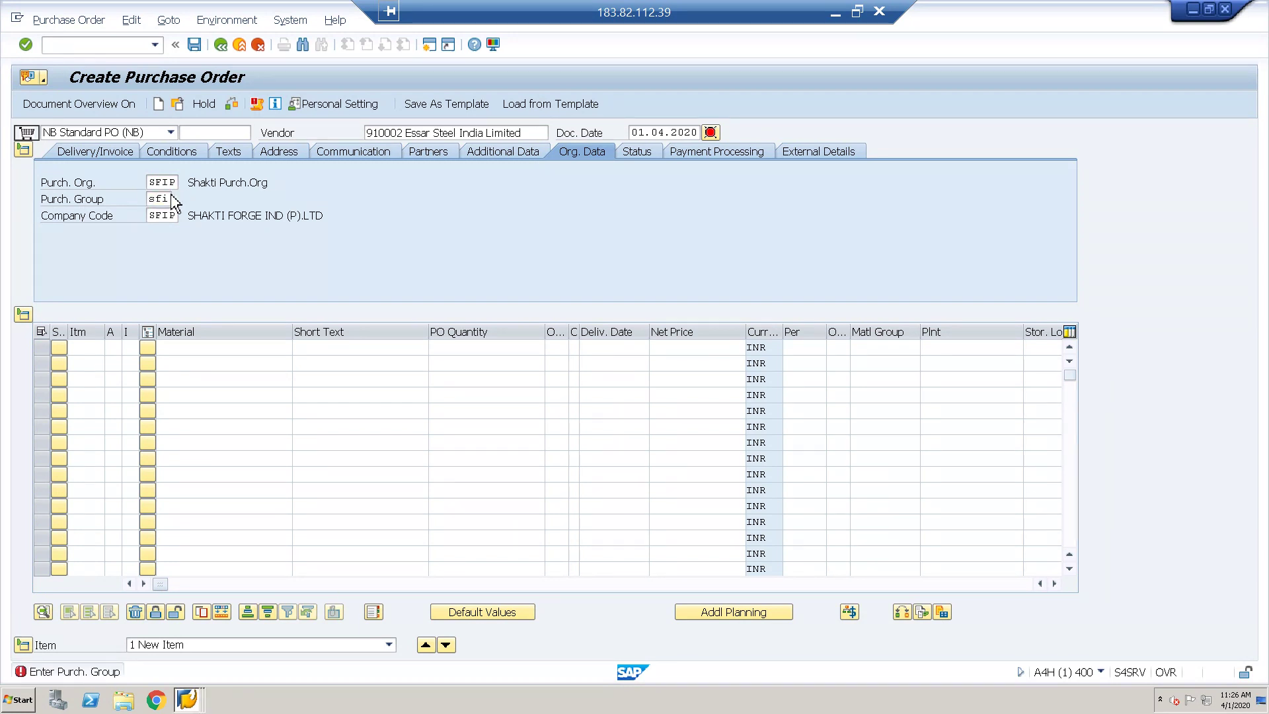
Look up materials of material group SFPF and choose C2501-16, the 1" 2000# A105N carbon steel 90 elbow NPT, for the first item.
{"action": "left_click", "coordinate": [206, 349]}
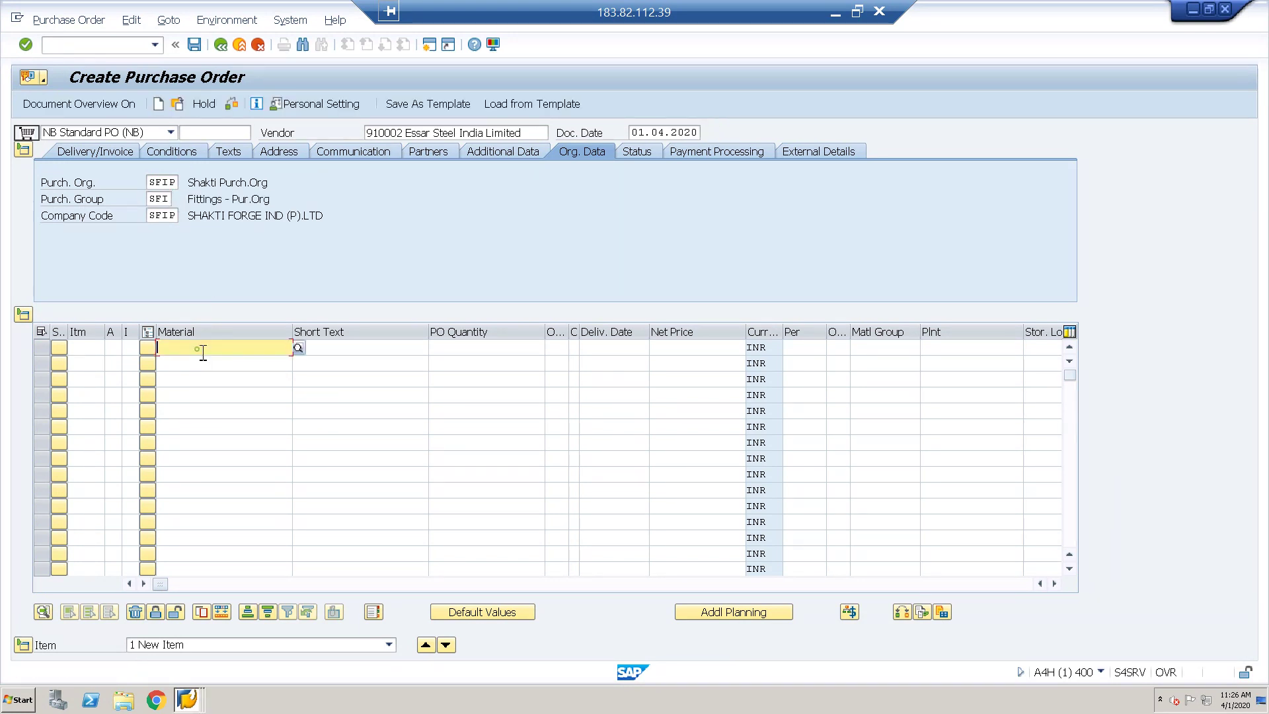
{"action": "left_click", "coordinate": [300, 351]}
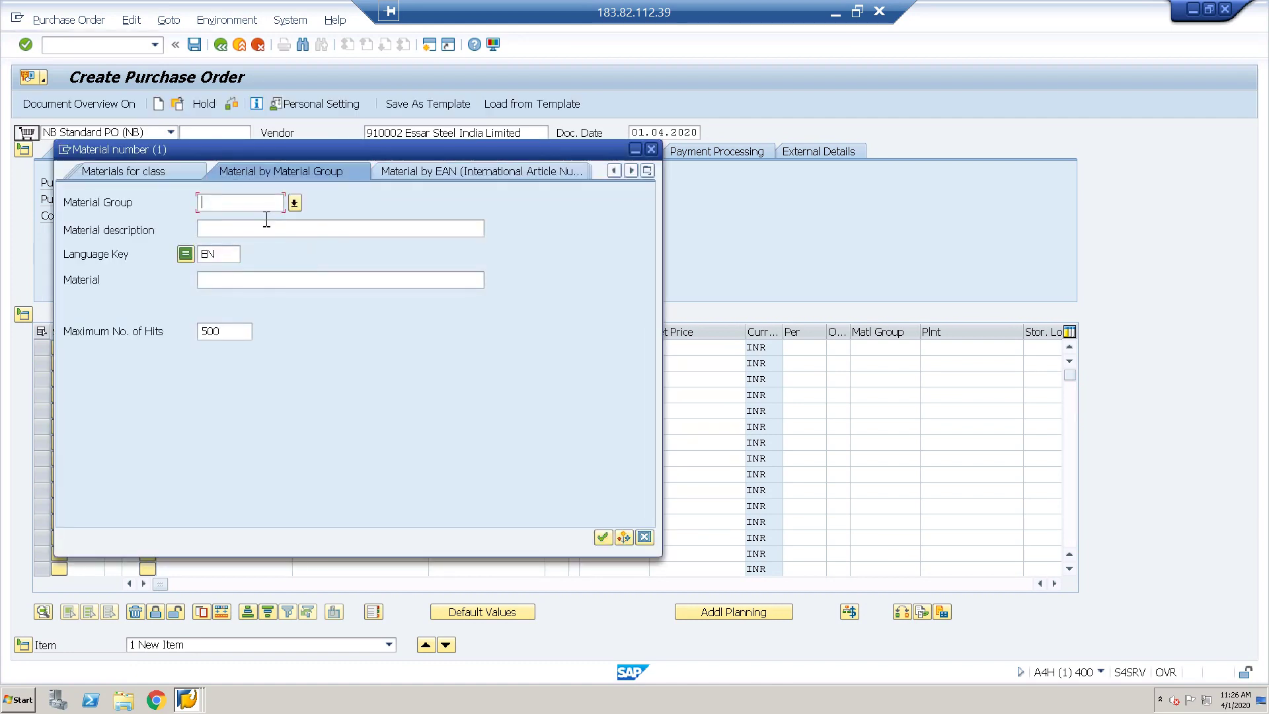
{"action": "type", "text": "002"}
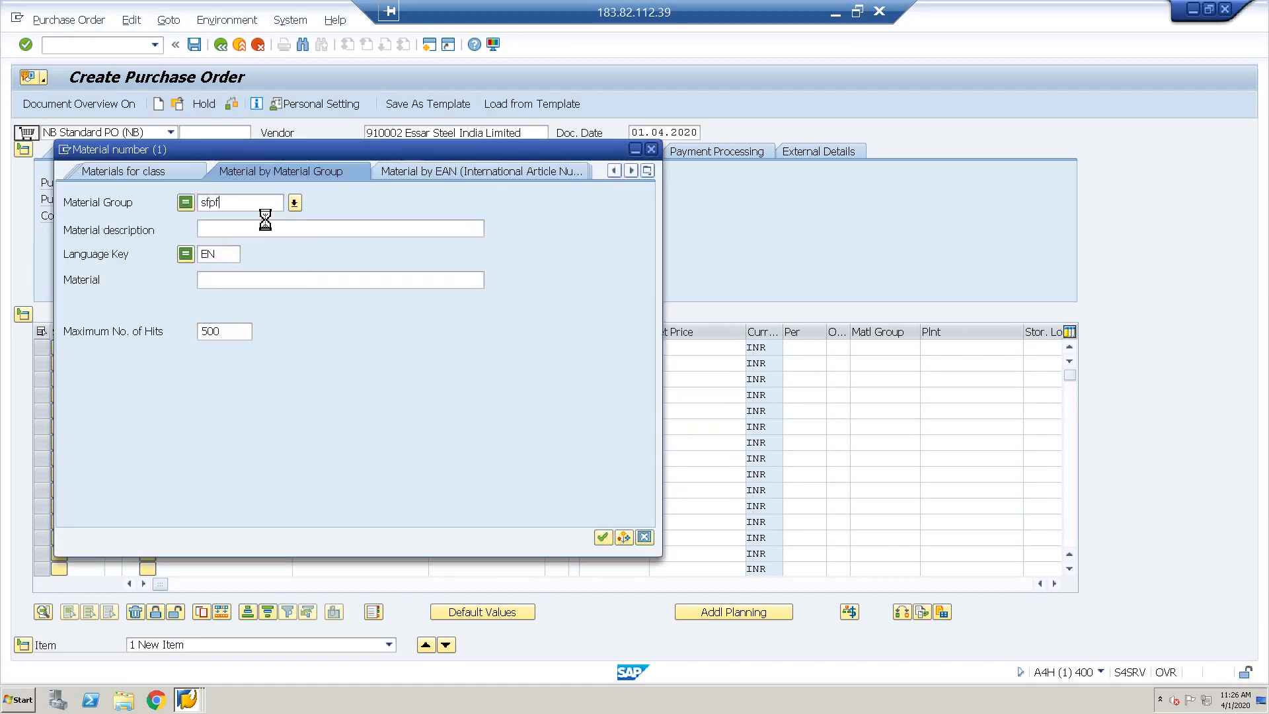
{"action": "key", "text": "Return"}
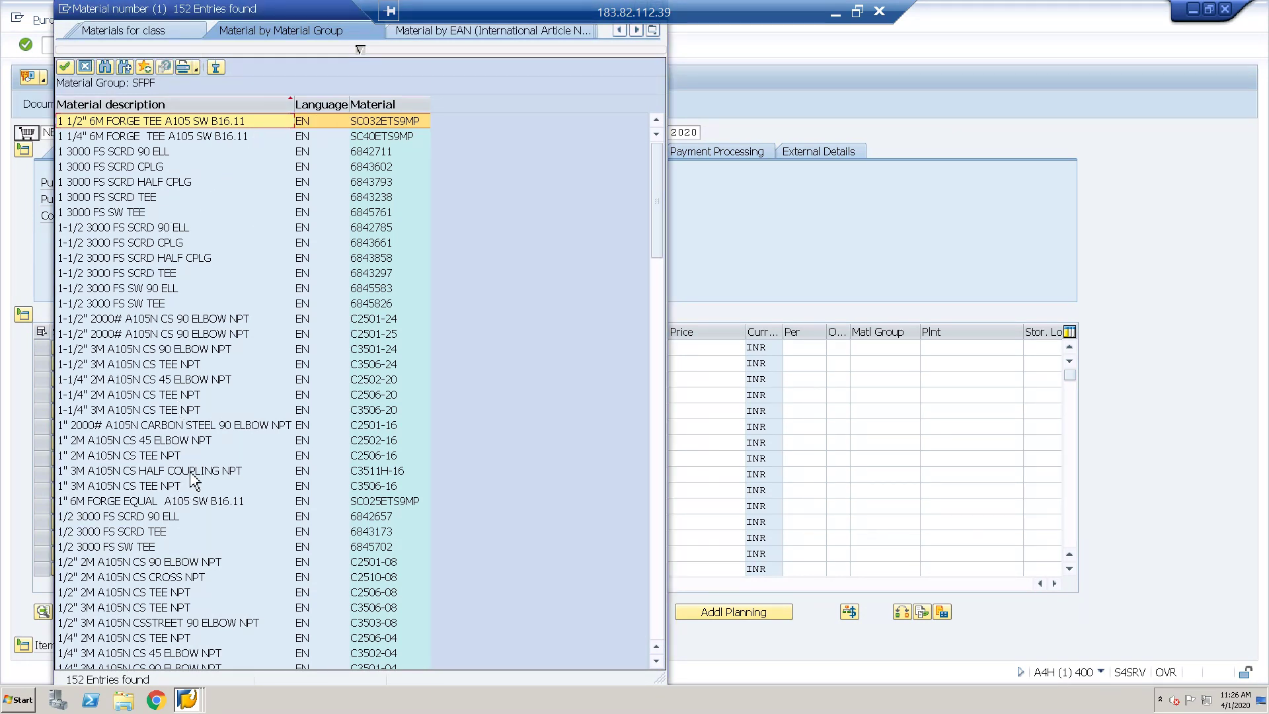
{"action": "left_click", "coordinate": [154, 428]}
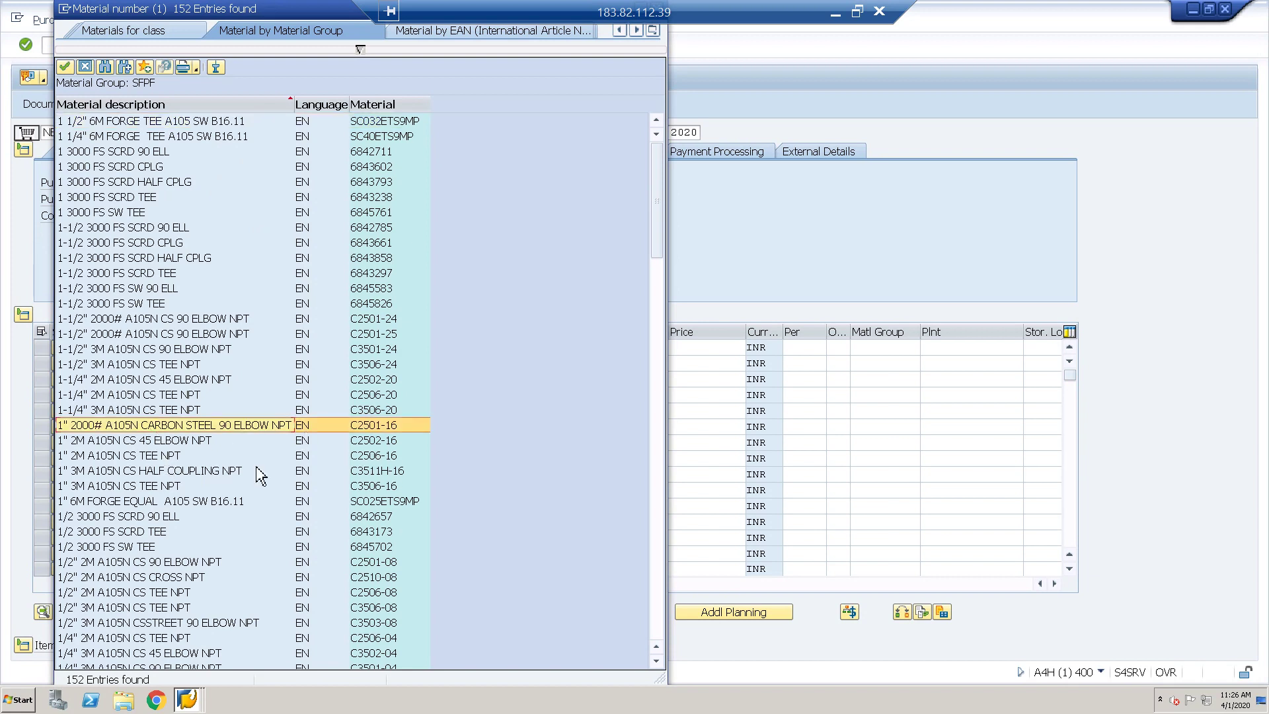
{"action": "double_click", "coordinate": [221, 425]}
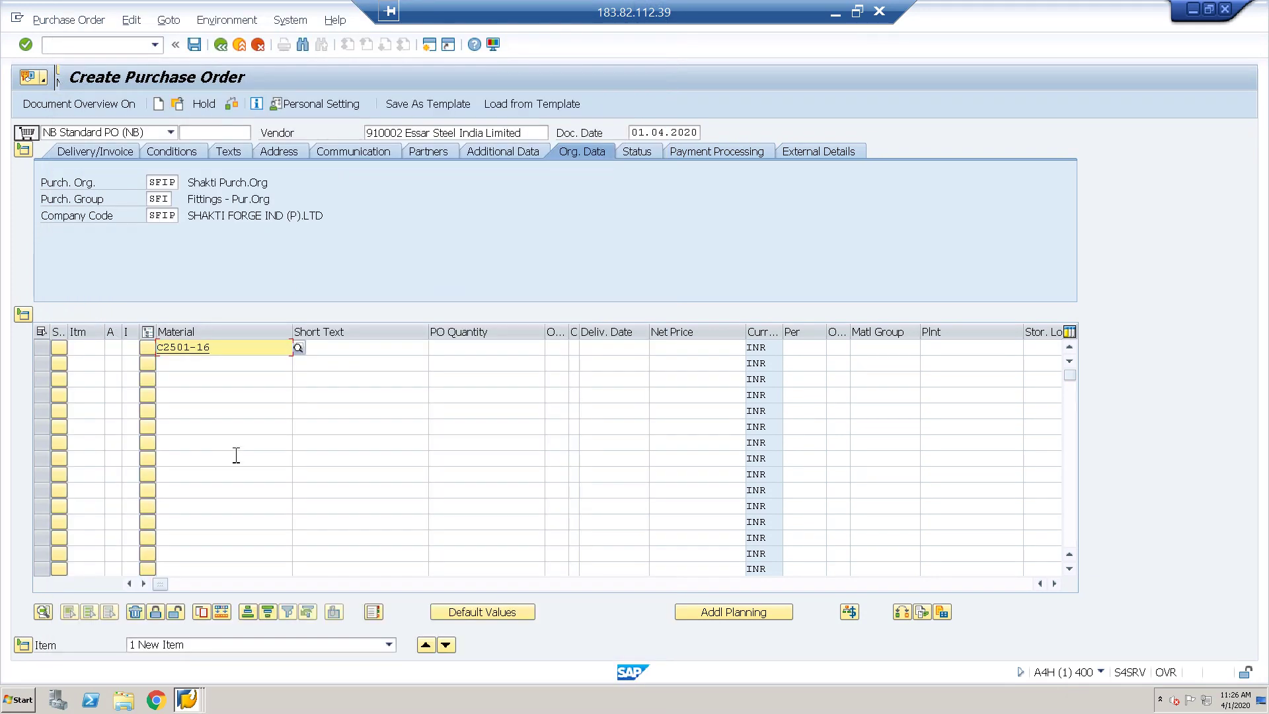
Set the C2501-16 item's PO quantity to 1000 and its plant to sfi1, and confirm the entries.
{"action": "left_click", "coordinate": [469, 350]}
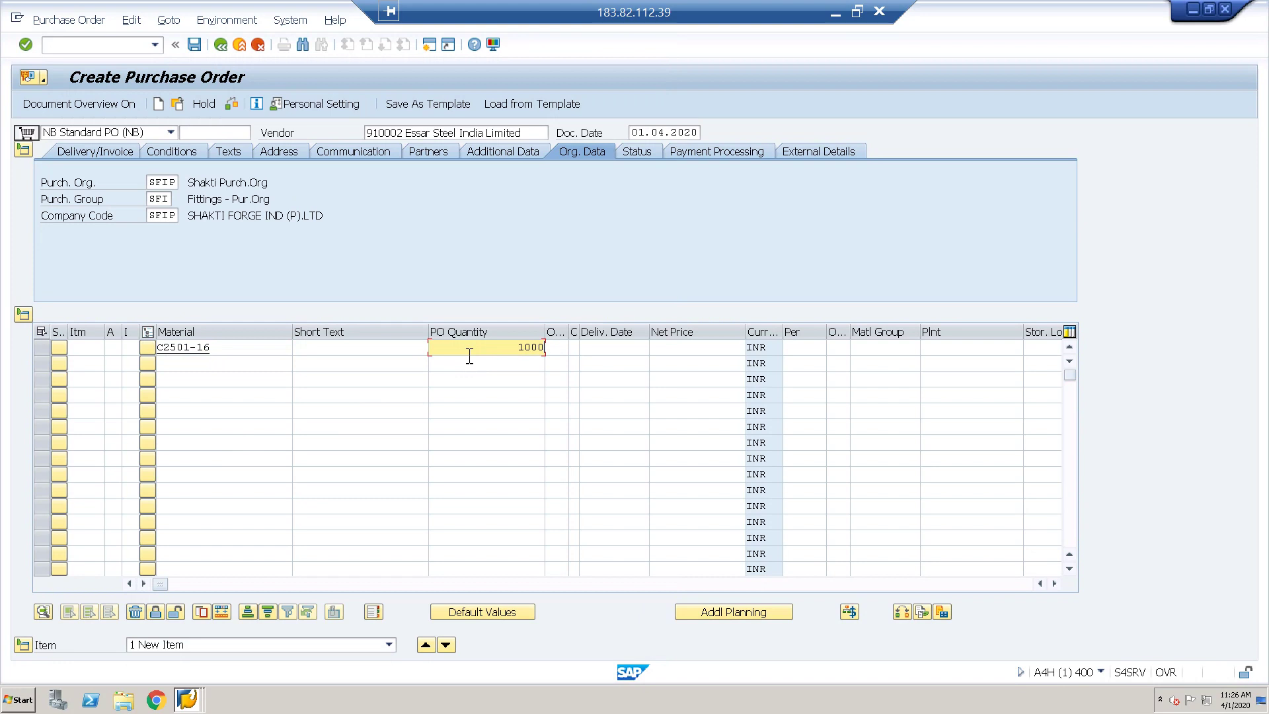
{"action": "left_click", "coordinate": [963, 349]}
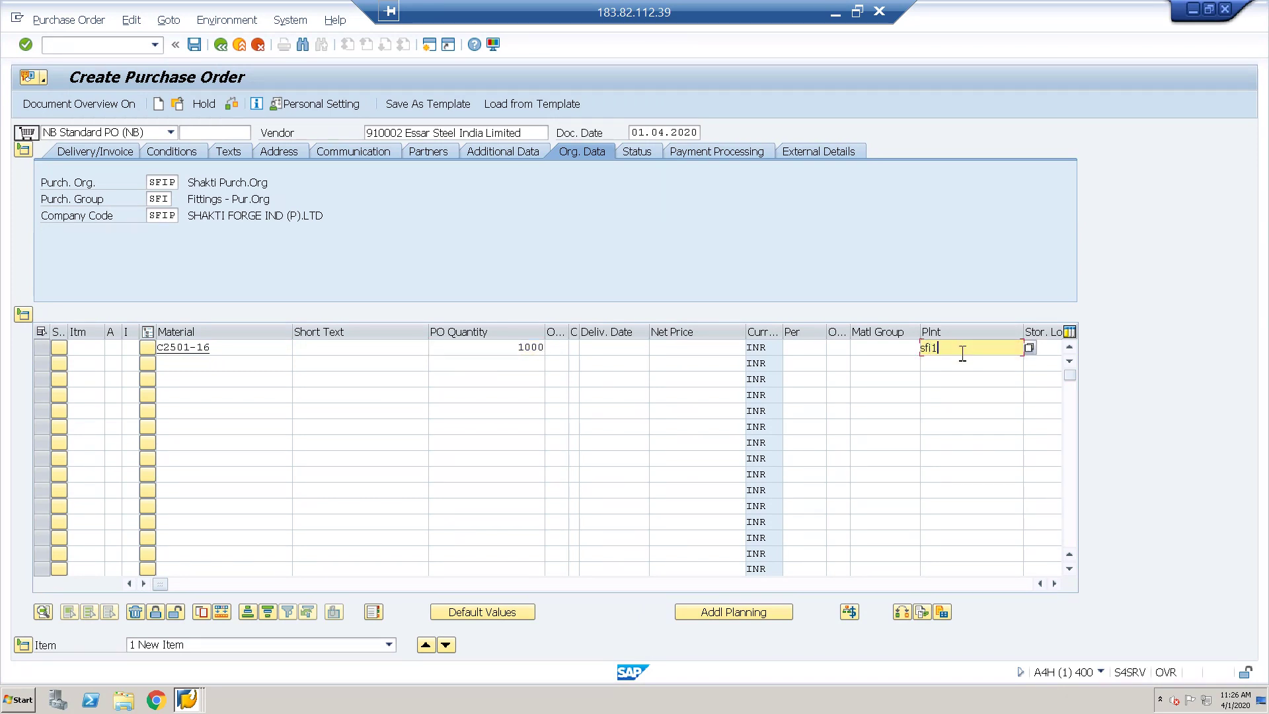
{"action": "key", "text": "Return"}
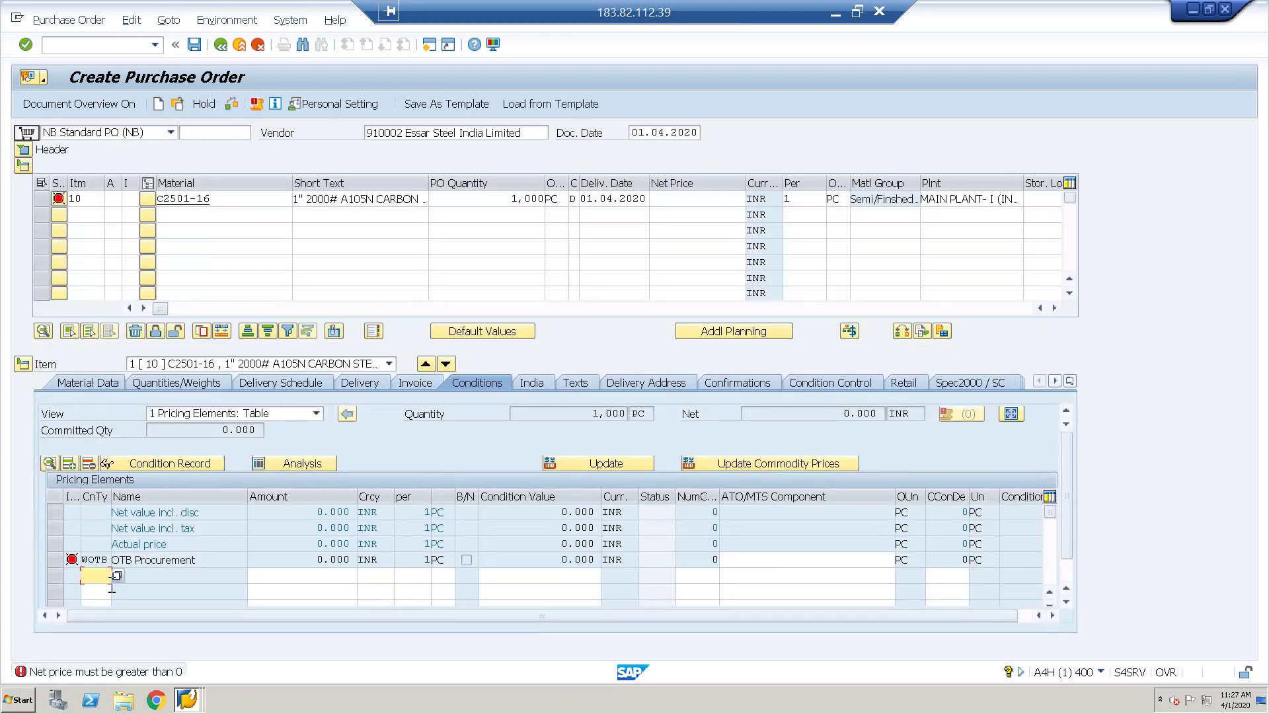
Add condition type PB00 to the item's pricing with a gross price of 120 INR.
{"action": "type", "text": "pb00"}
{"action": "key", "text": "Return"}
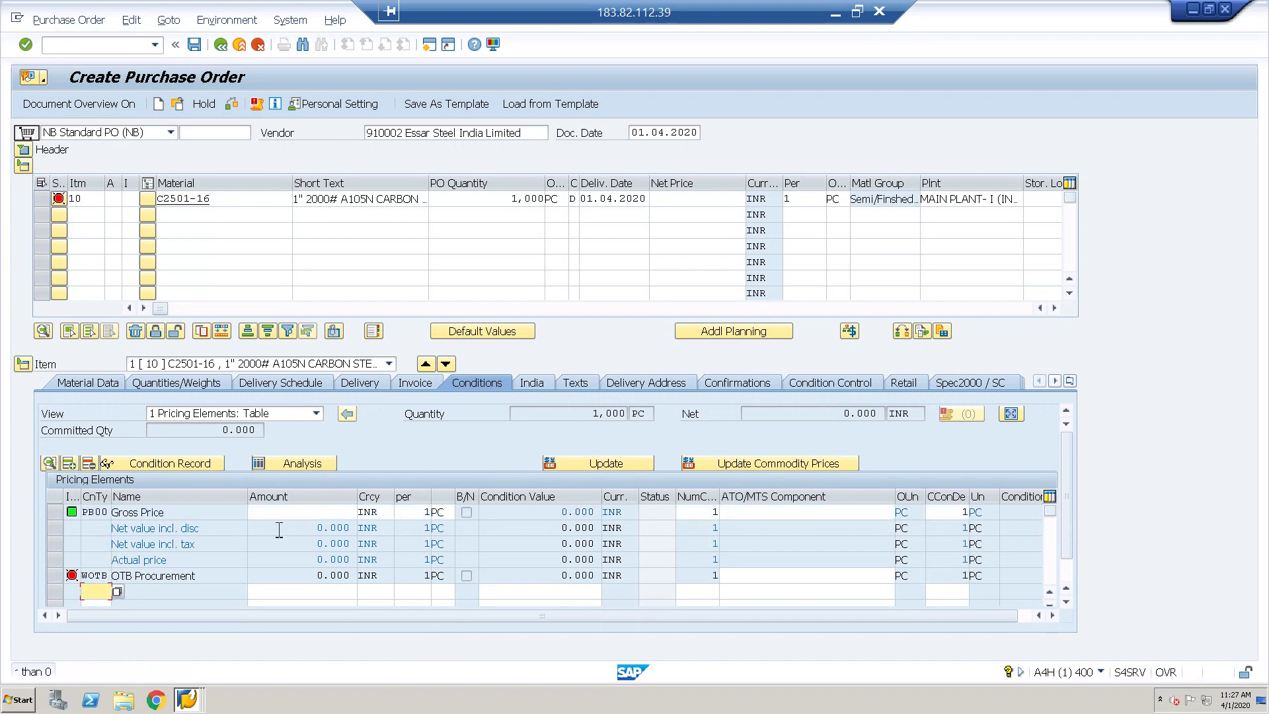
{"action": "left_click", "coordinate": [330, 509]}
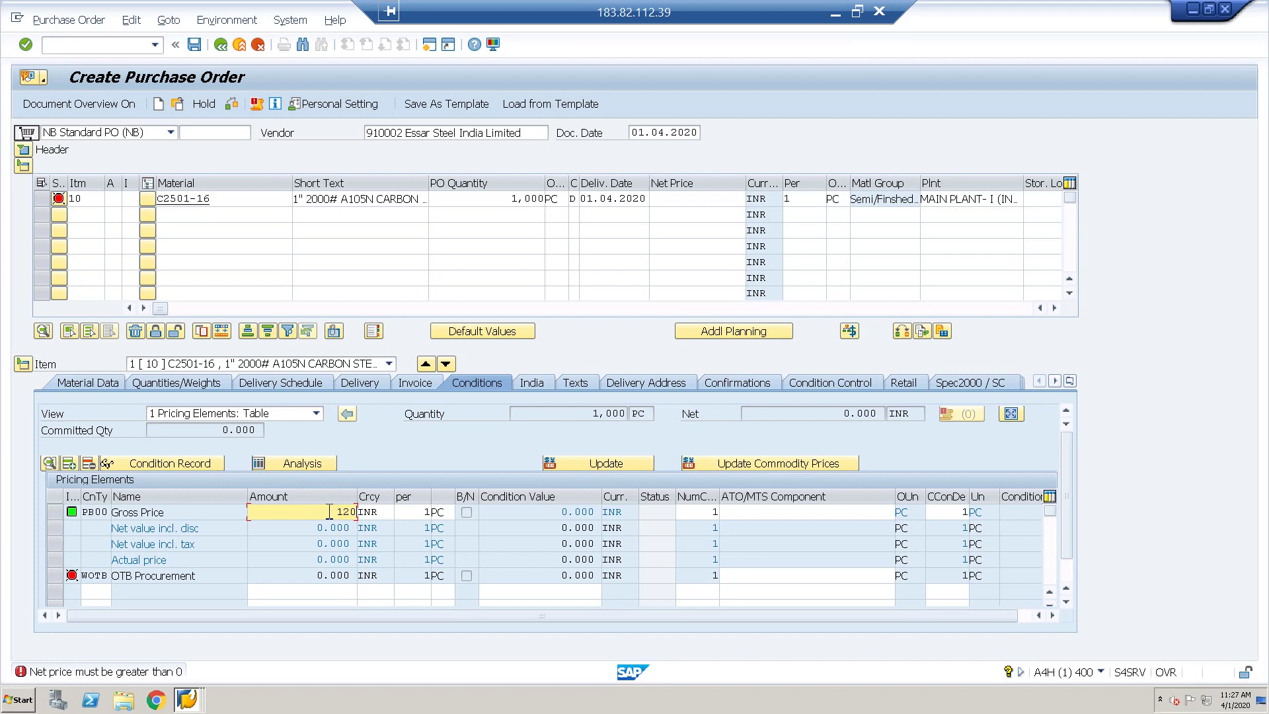
{"action": "key", "text": "Return"}
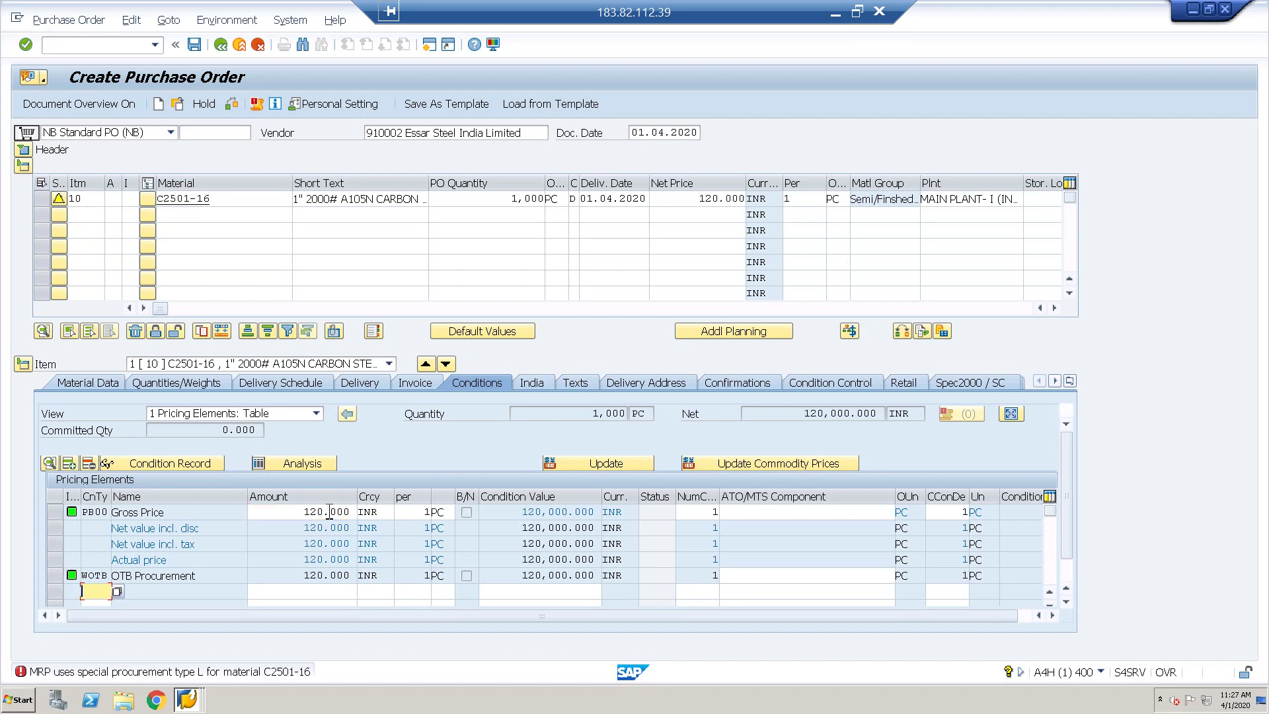
Set the tax code to I1 in item 10's invoice data.
{"action": "left_click", "coordinate": [533, 385]}
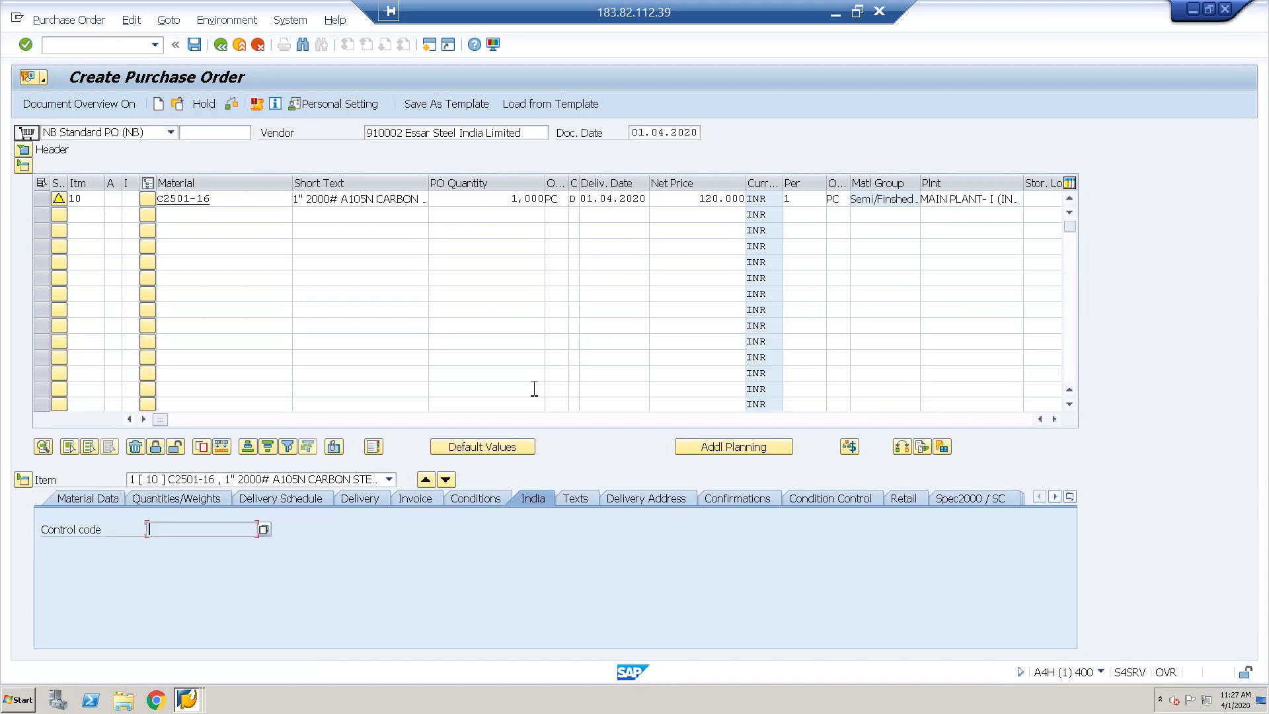
{"action": "left_click", "coordinate": [477, 497]}
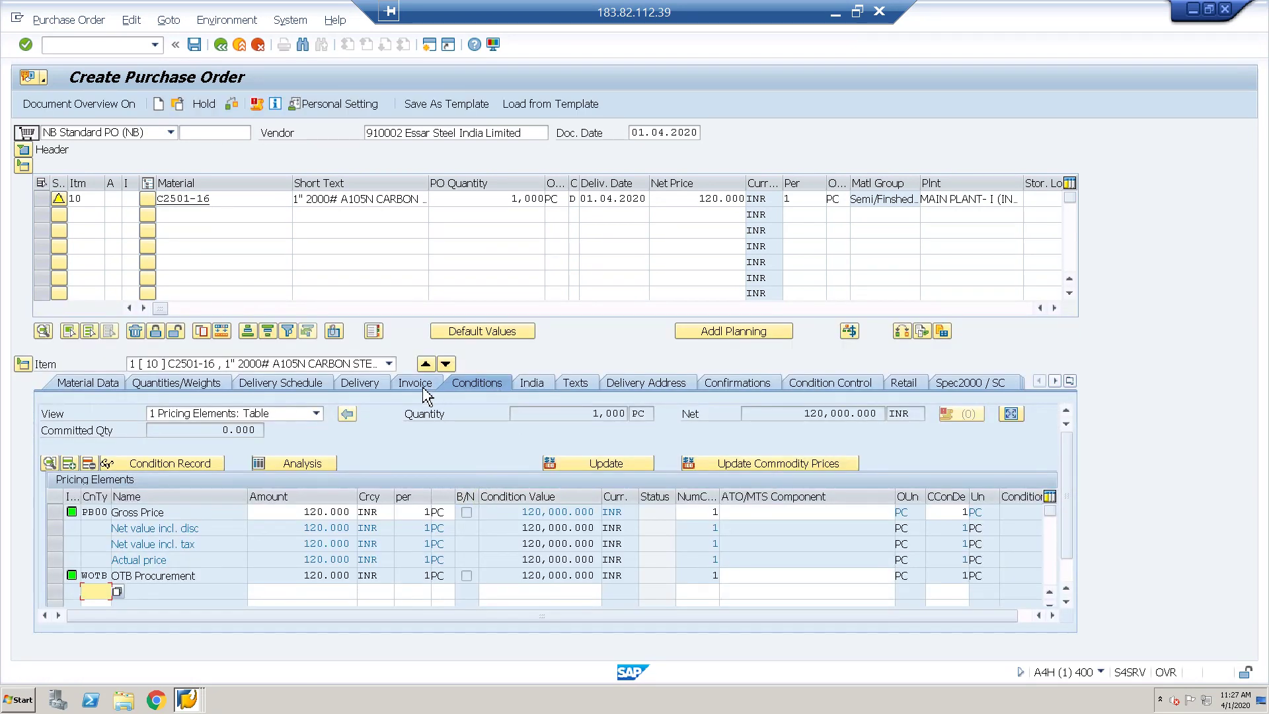
{"action": "left_click", "coordinate": [425, 390]}
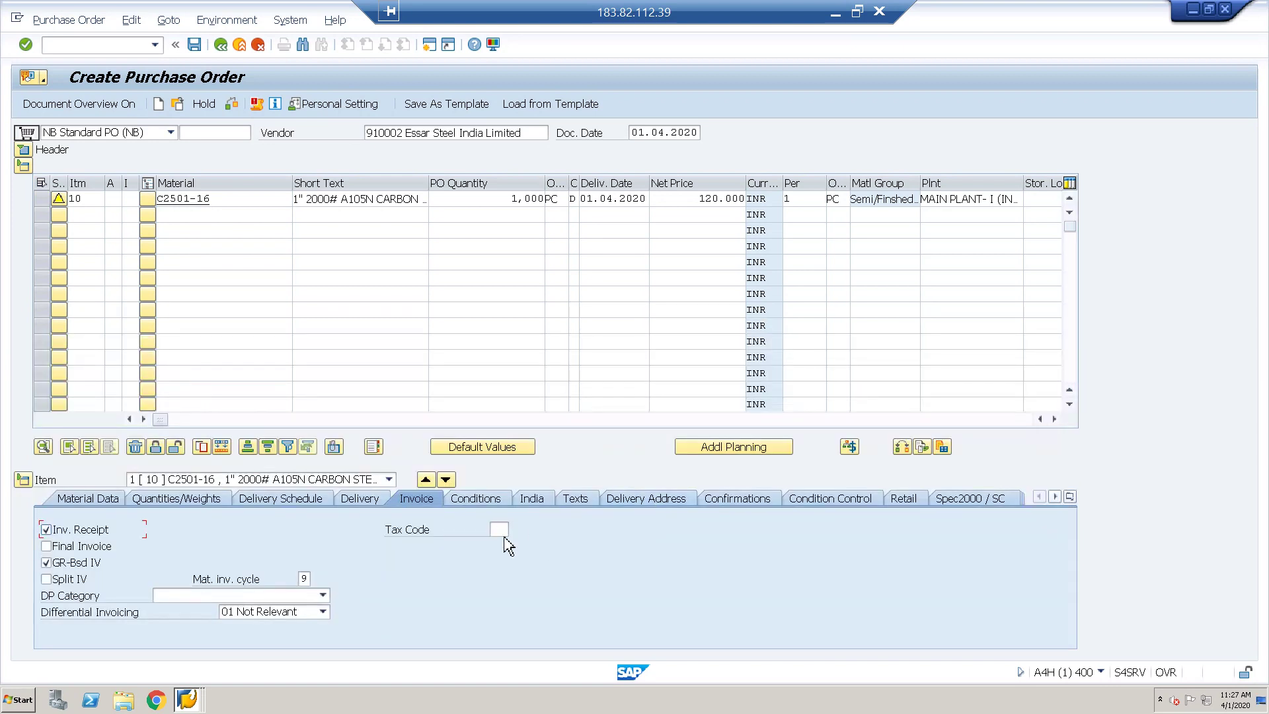
{"action": "left_click", "coordinate": [503, 530]}
{"action": "type", "text": "I1"}
{"action": "key", "text": "Return"}
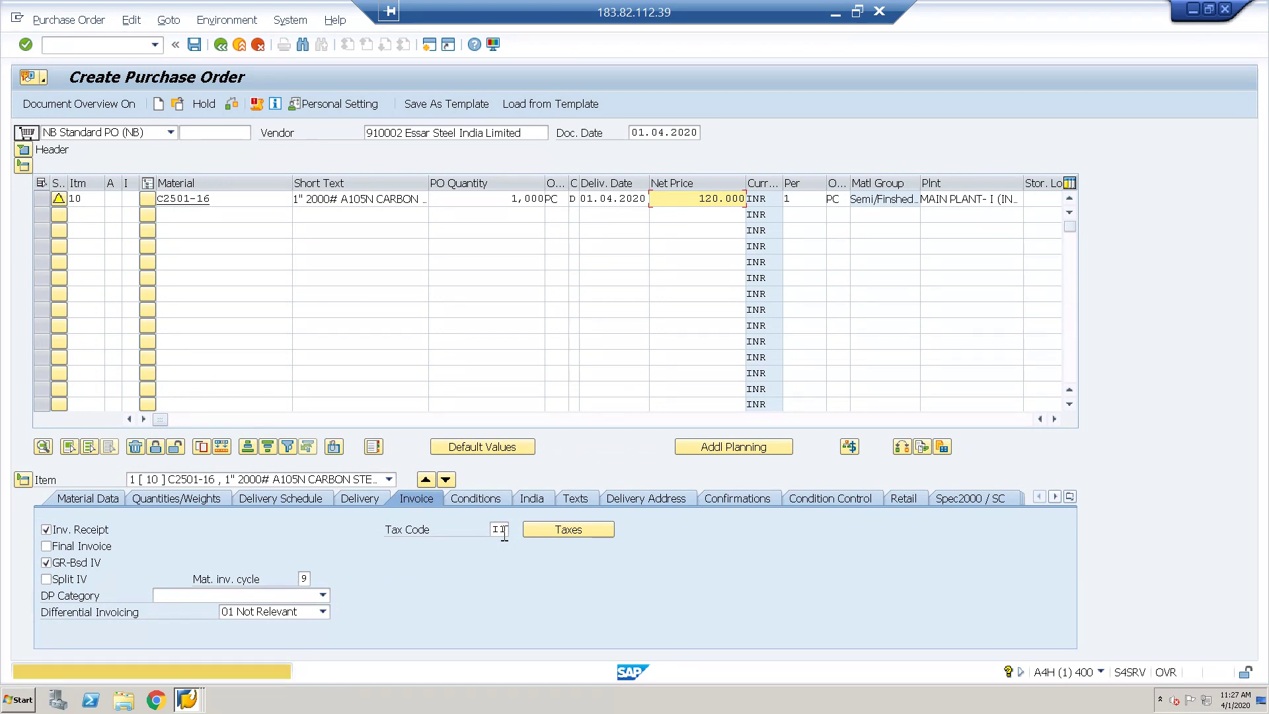
Examine the item's tax breakdown and open the condition record of the SGST 9% line.
{"action": "left_click", "coordinate": [570, 529]}
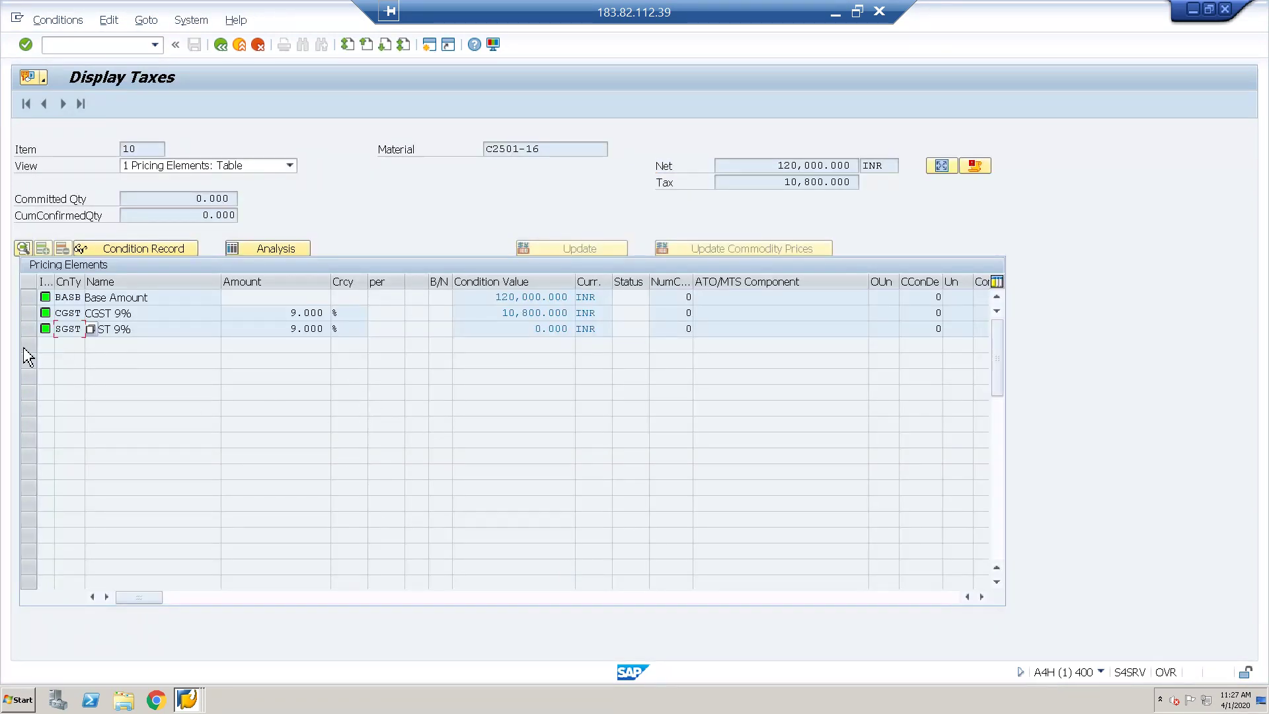
{"action": "left_click", "coordinate": [29, 329]}
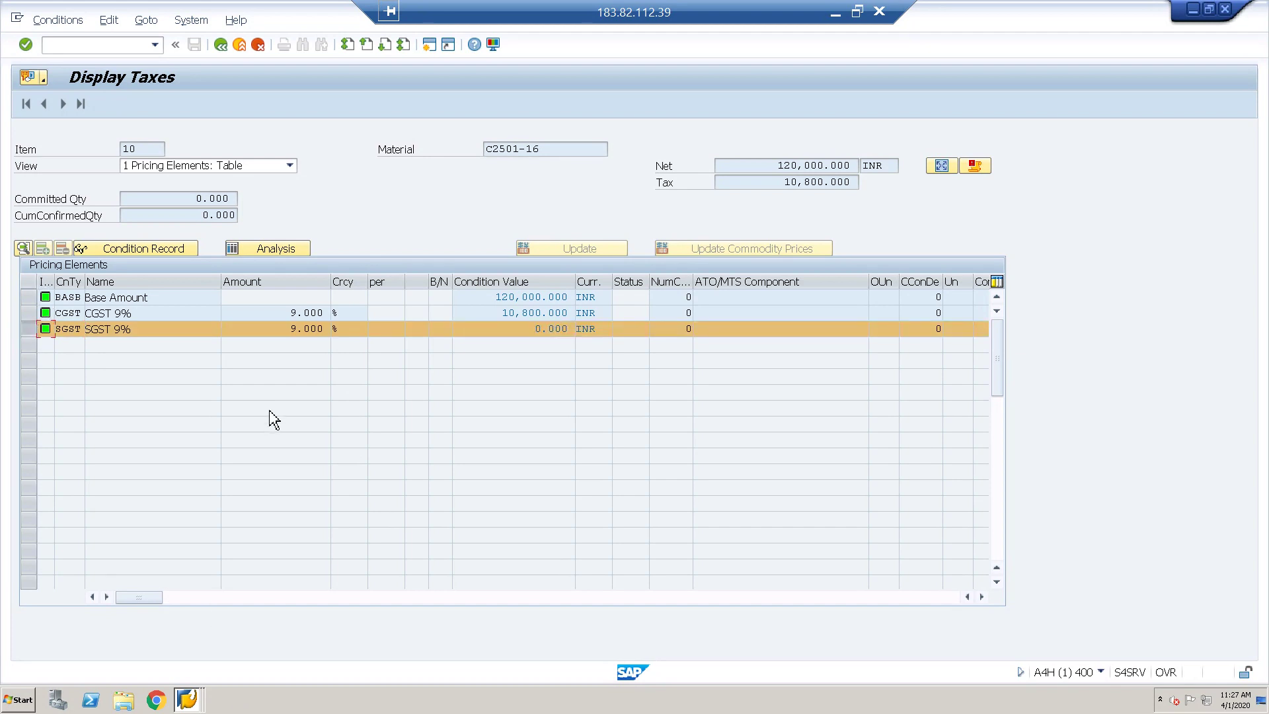
{"action": "scroll", "coordinate": [447, 467], "scroll_direction": "down", "scroll_amount": 2}
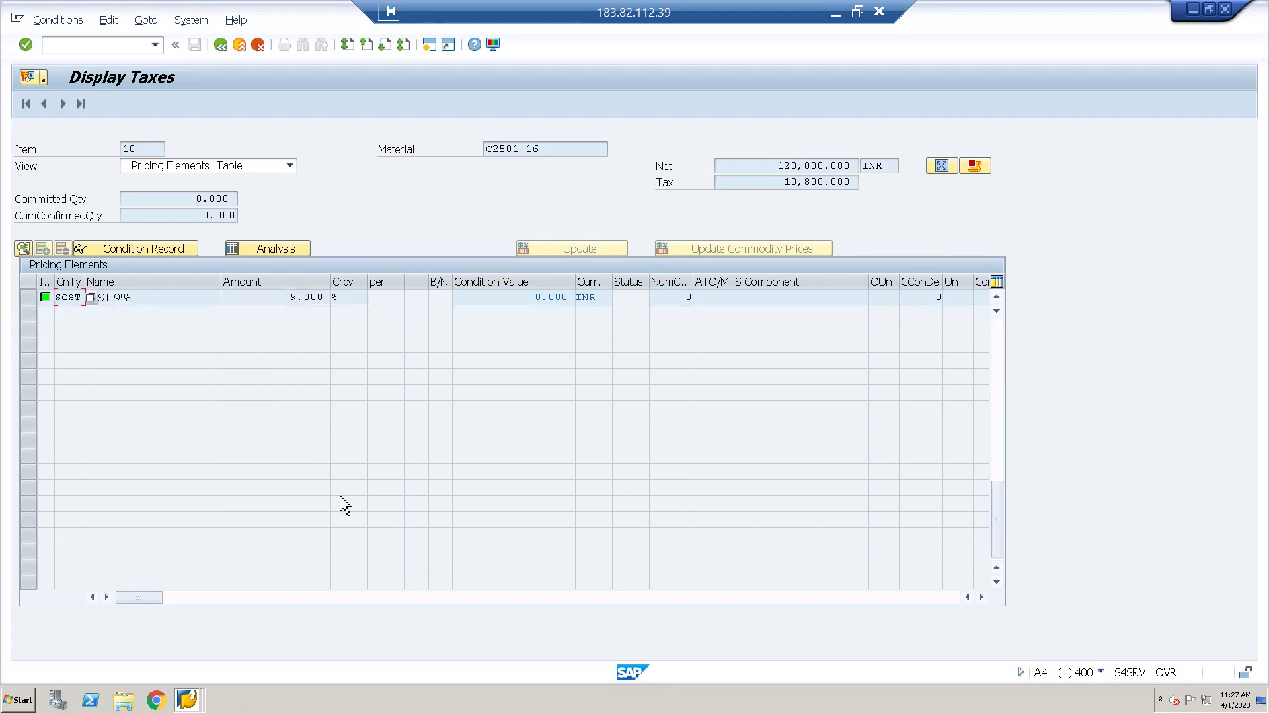
{"action": "left_click", "coordinate": [171, 249]}
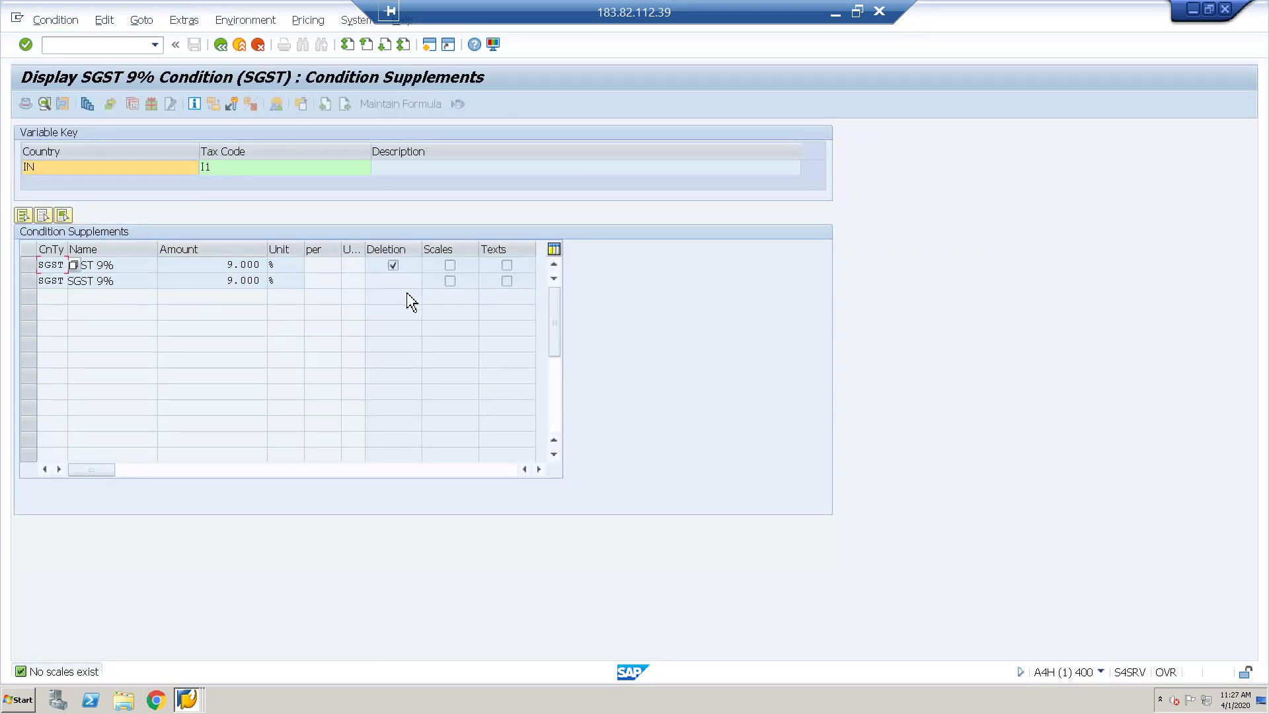
Return from the SGST condition record to the purchase order and expand its header details.
{"action": "left_click", "coordinate": [221, 45]}
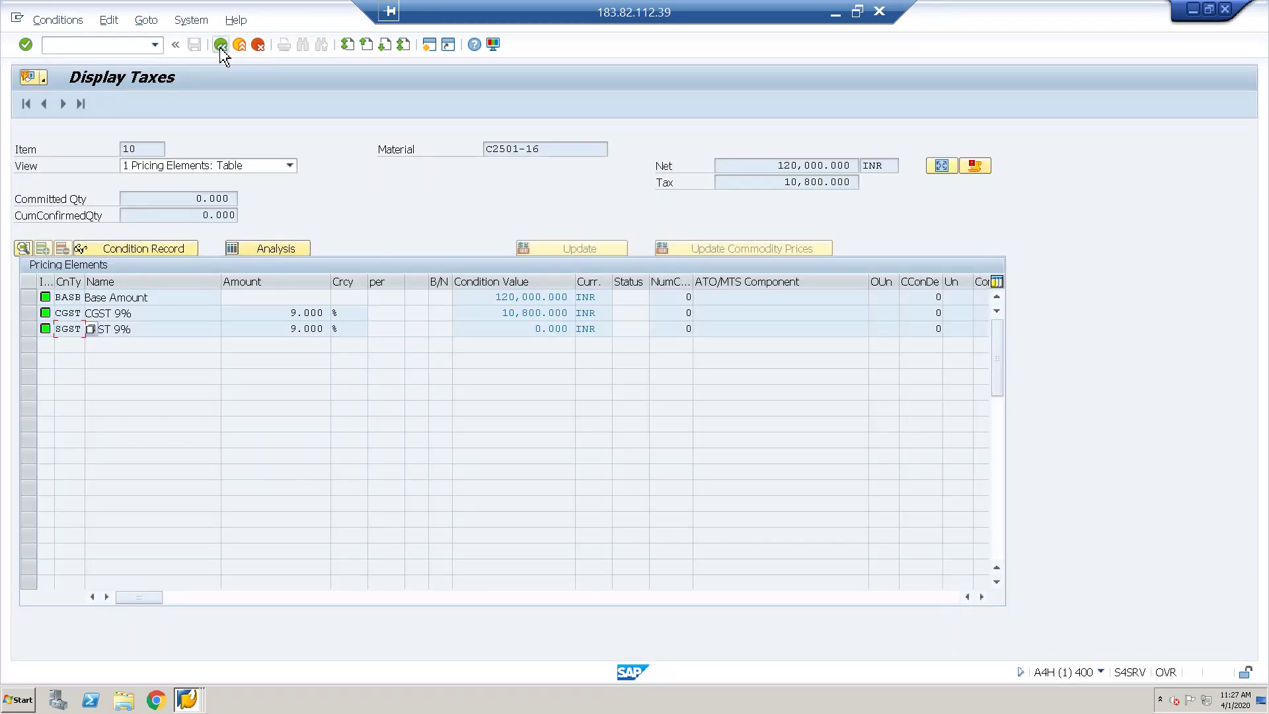
{"action": "left_click", "coordinate": [221, 45]}
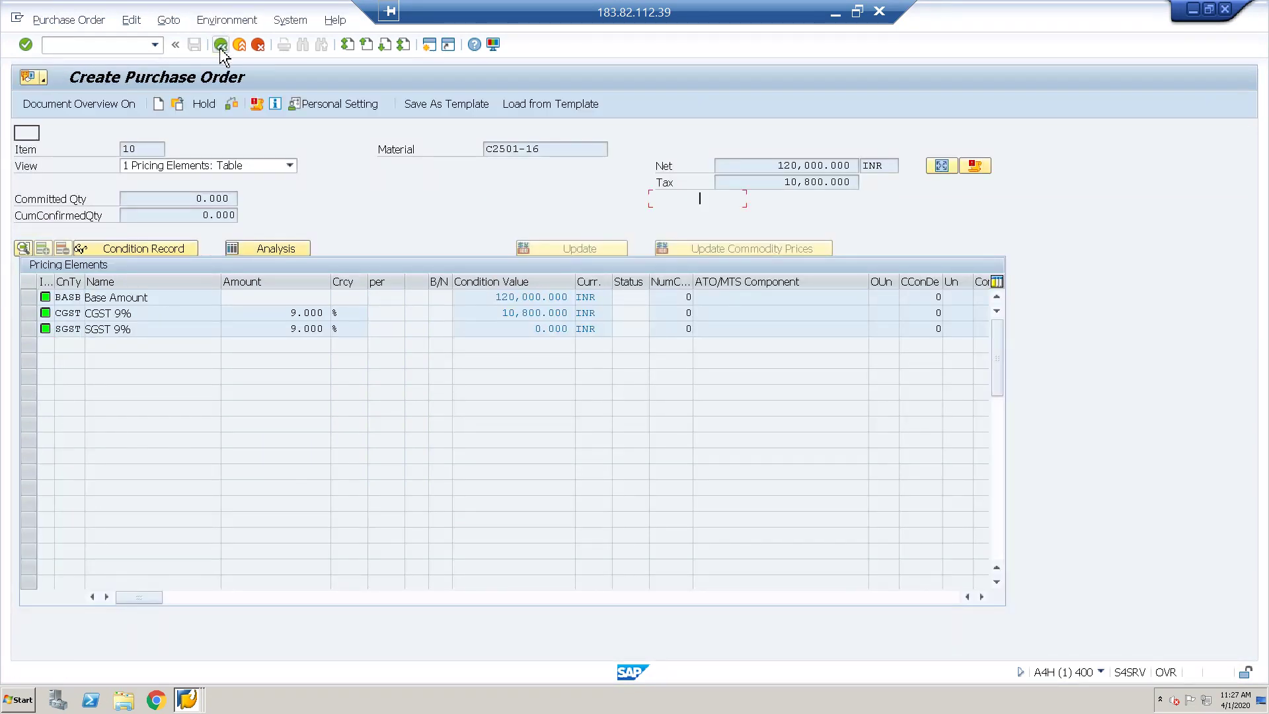
{"action": "left_click", "coordinate": [220, 45]}
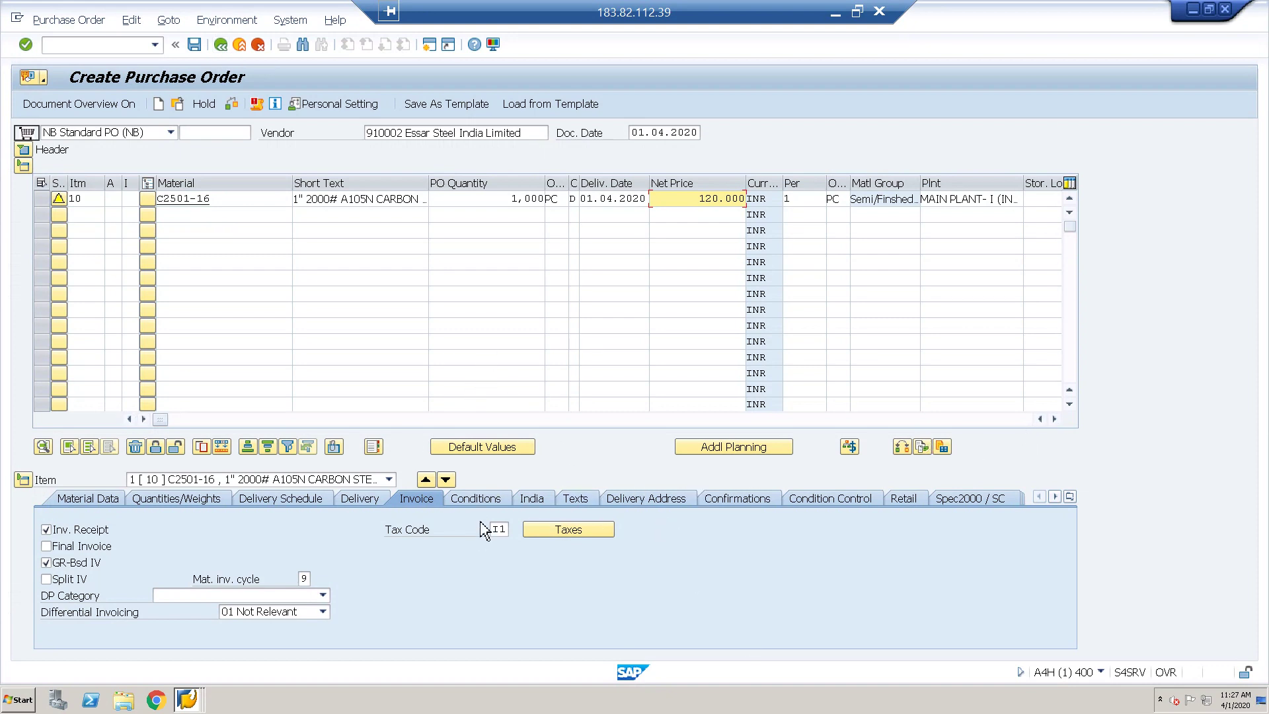
{"action": "left_click", "coordinate": [587, 529]}
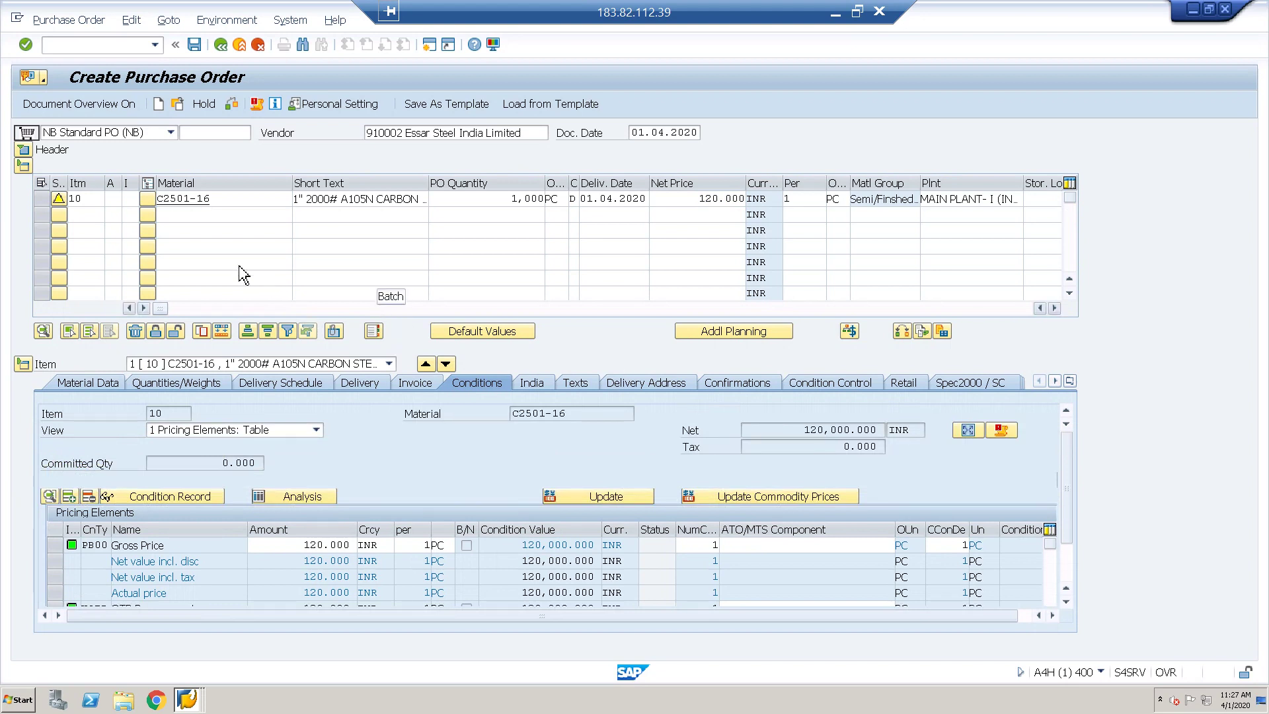
{"action": "left_click", "coordinate": [25, 152]}
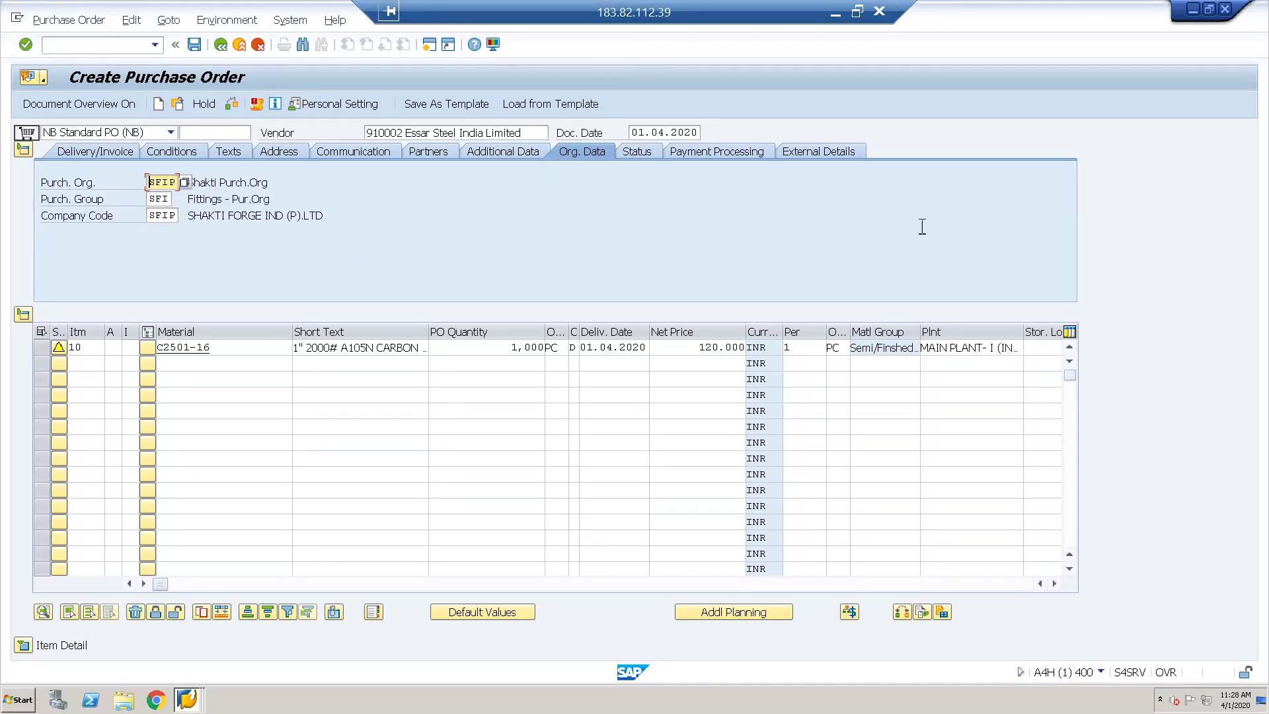
In the Word notes, add "Now assign the Partner function of" with Tata Steel's vendor number below the ME21N line, spelling "Partner" correctly.
{"action": "left_click", "coordinate": [845, 14]}
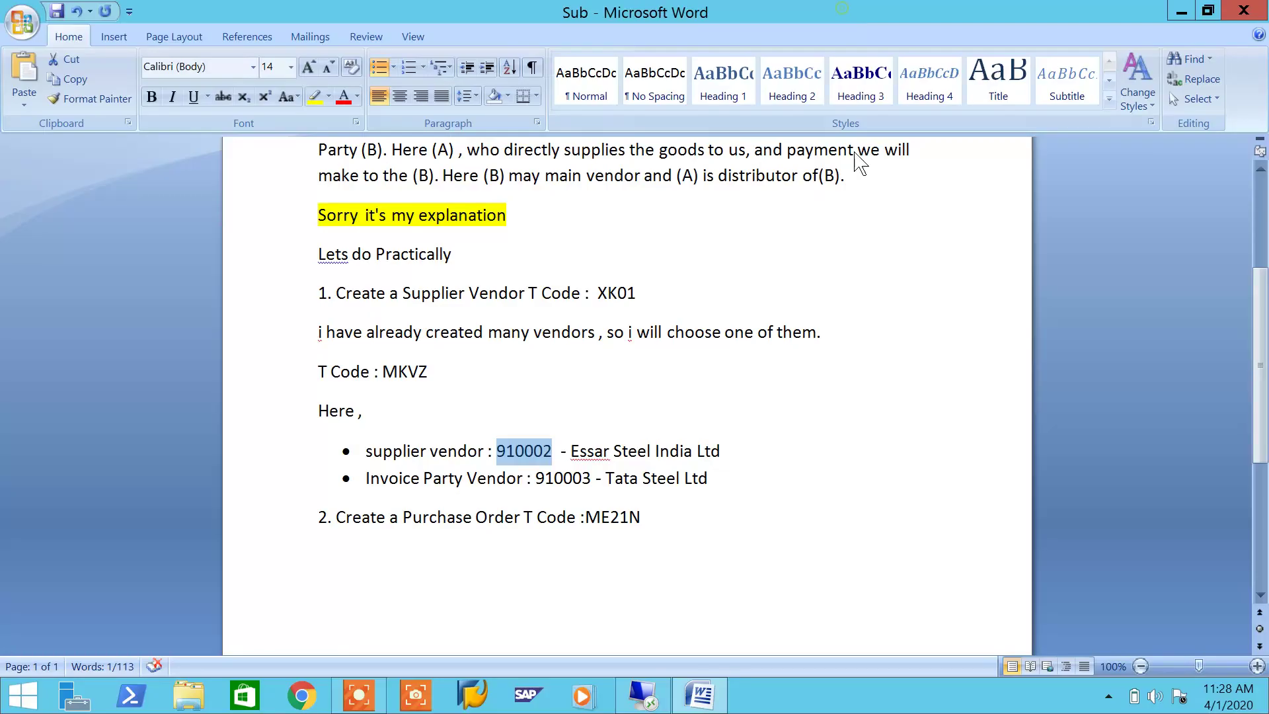
{"action": "left_click", "coordinate": [785, 563]}
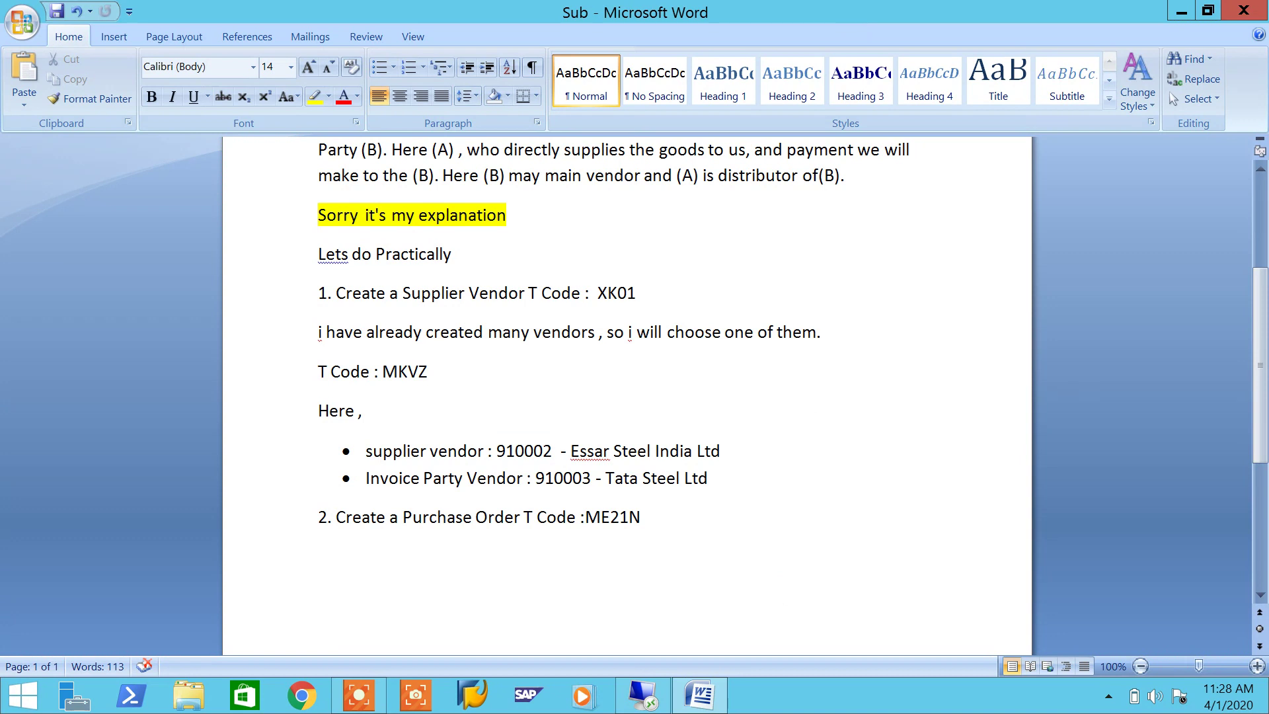
{"action": "type", "text": "Now assign the "}
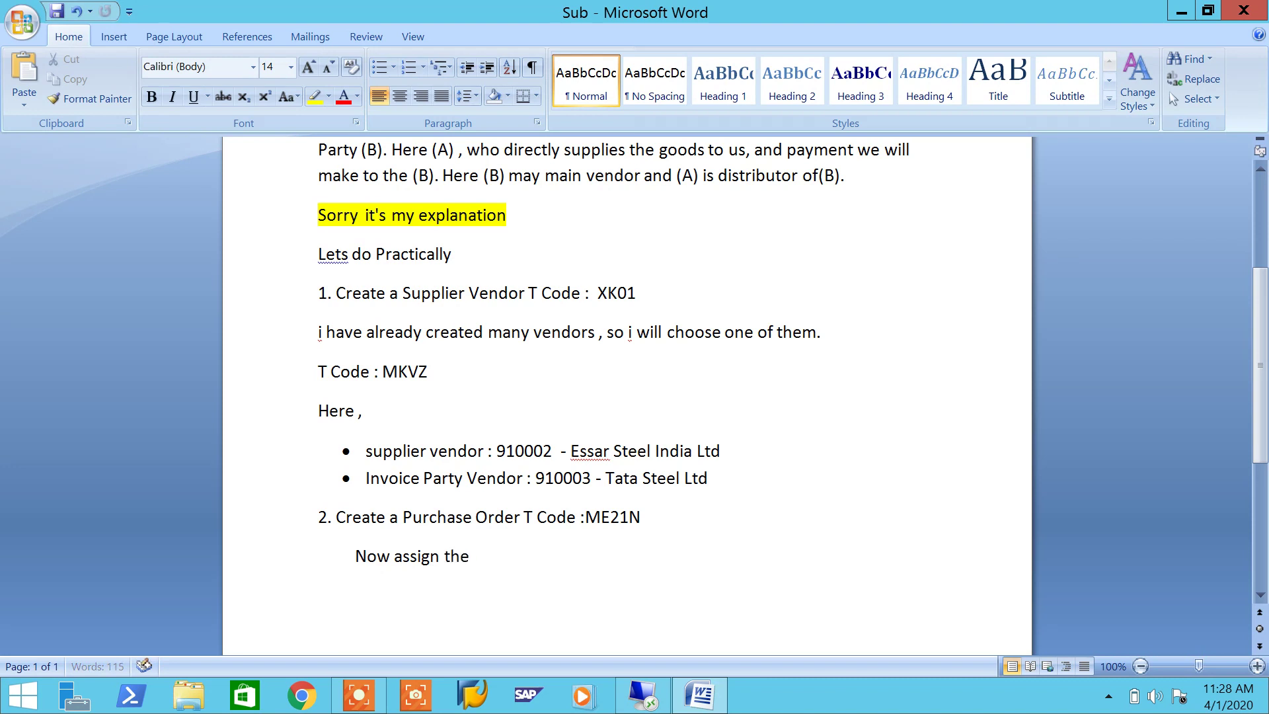
{"action": "type", "text": "Partnter"}
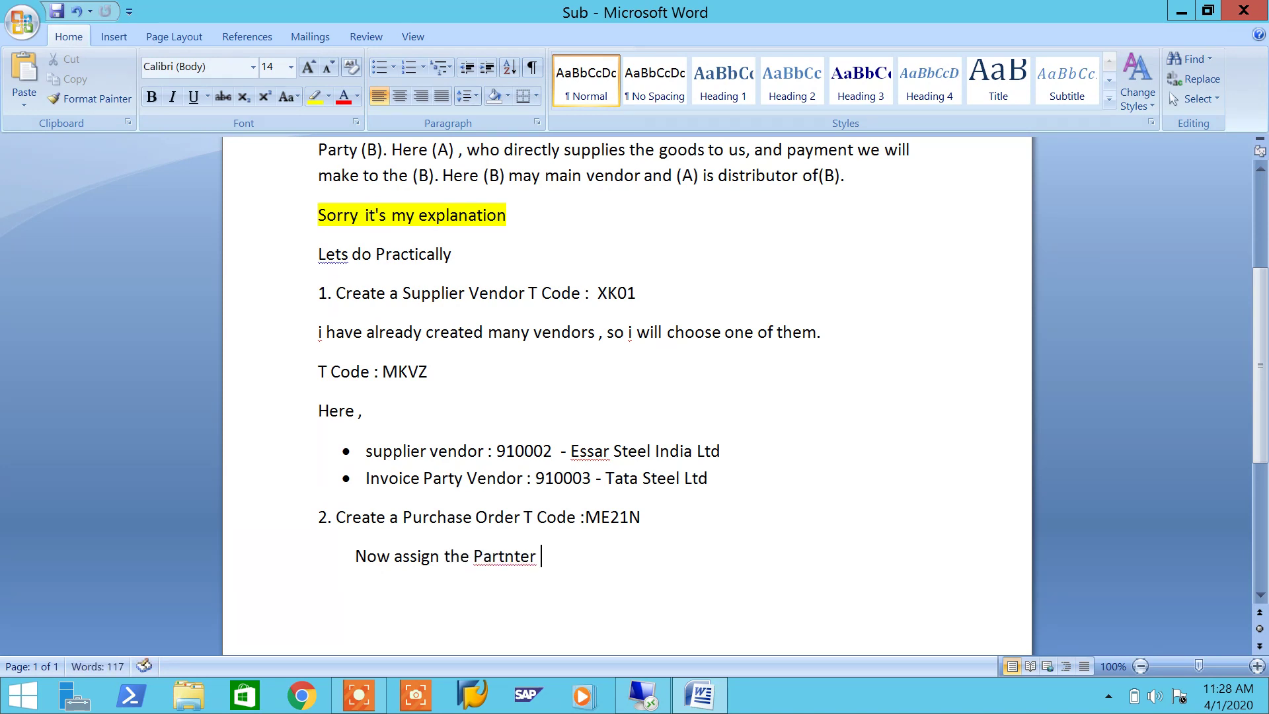
{"action": "type", "text": " function of"}
{"action": "left_click_drag", "start_coordinate": [597, 479], "coordinate": [541, 489]}
{"action": "key", "text": "ctrl+c"}
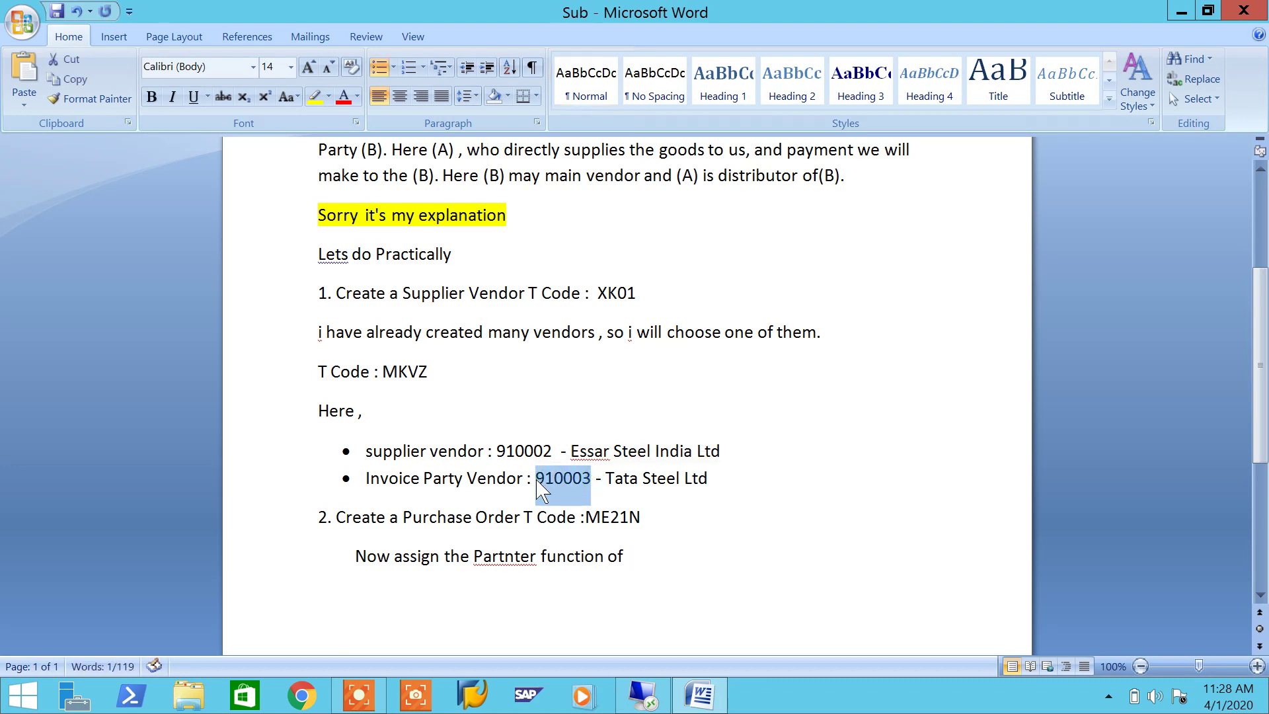
{"action": "left_click", "coordinate": [732, 556]}
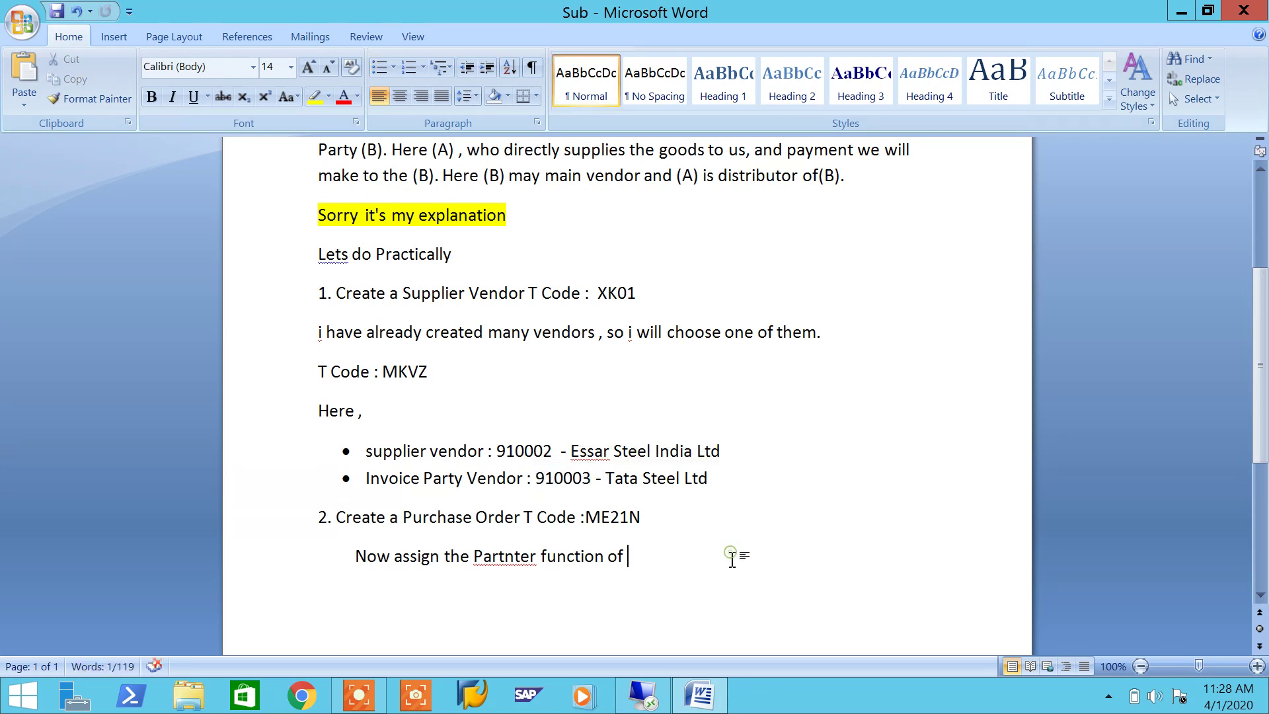
{"action": "key", "text": "ctrl+v"}
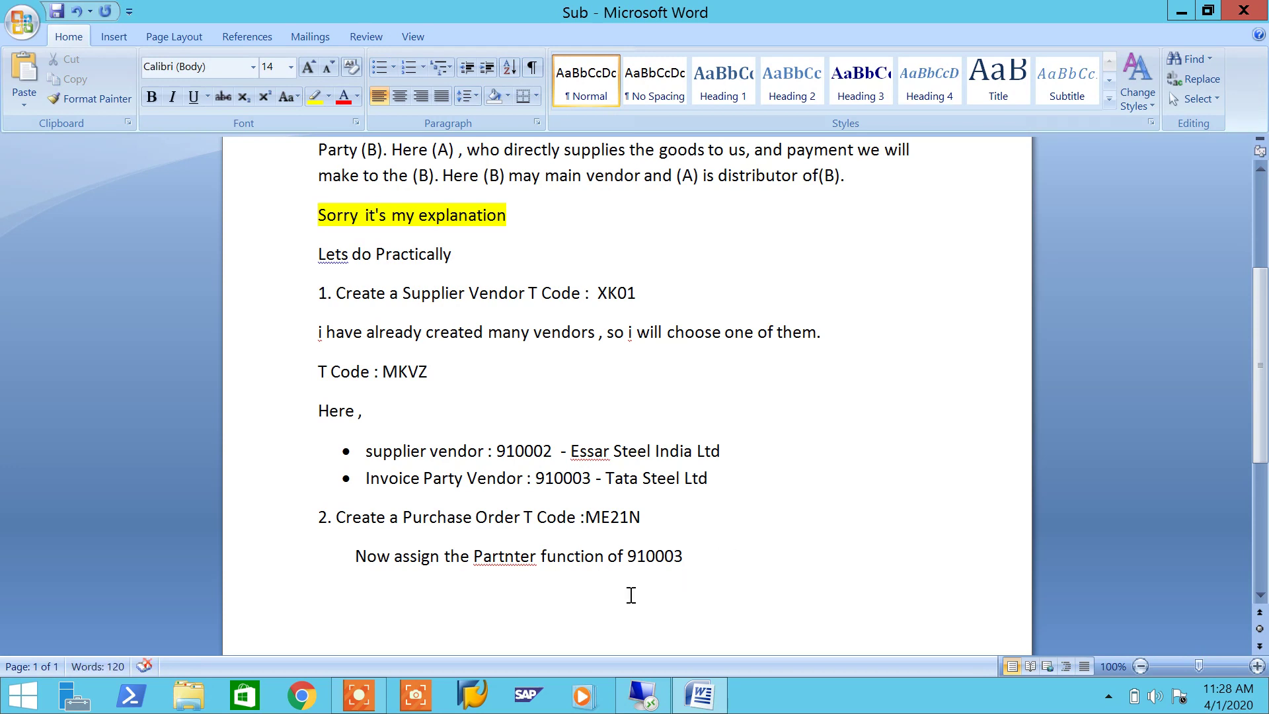
{"action": "right_click", "coordinate": [516, 559]}
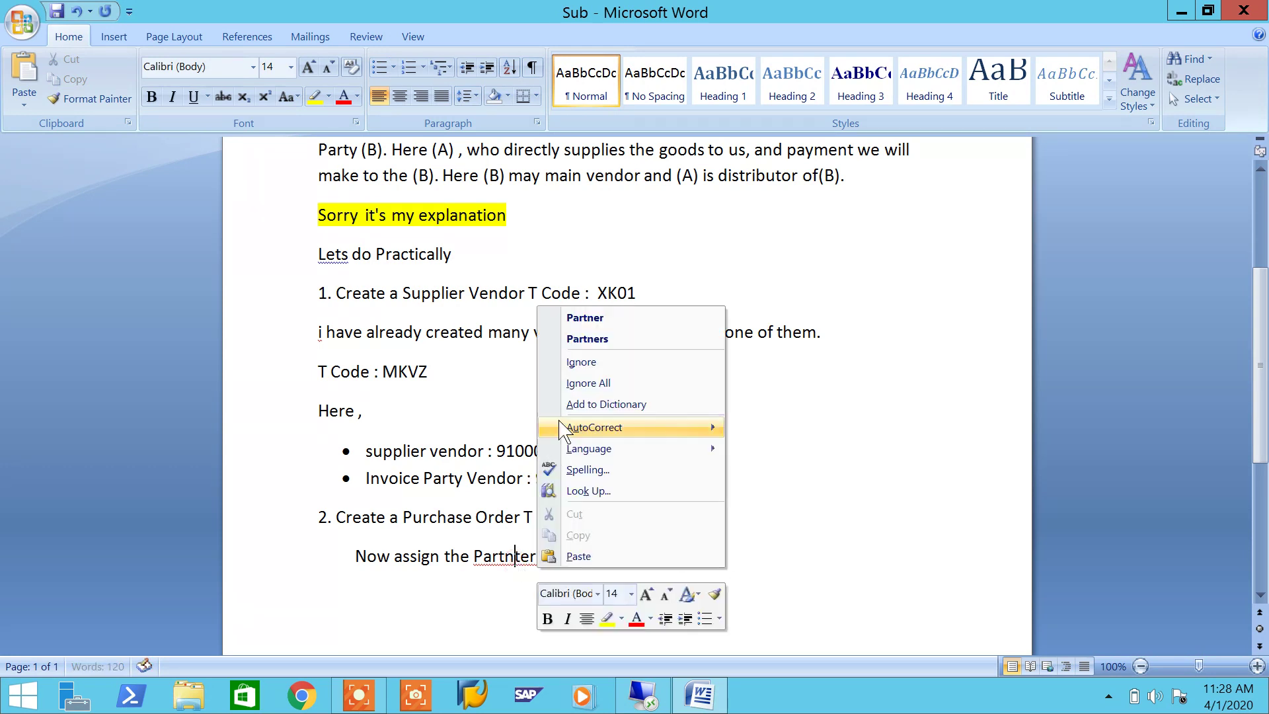
{"action": "left_click", "coordinate": [585, 318]}
Reword the new line's ending to read "PI of", Tata Steel's vendor number, and "to the supplier vendor".
{"action": "left_click_drag", "start_coordinate": [687, 555], "coordinate": [624, 556]}
{"action": "key", "text": "ctrl+c"}
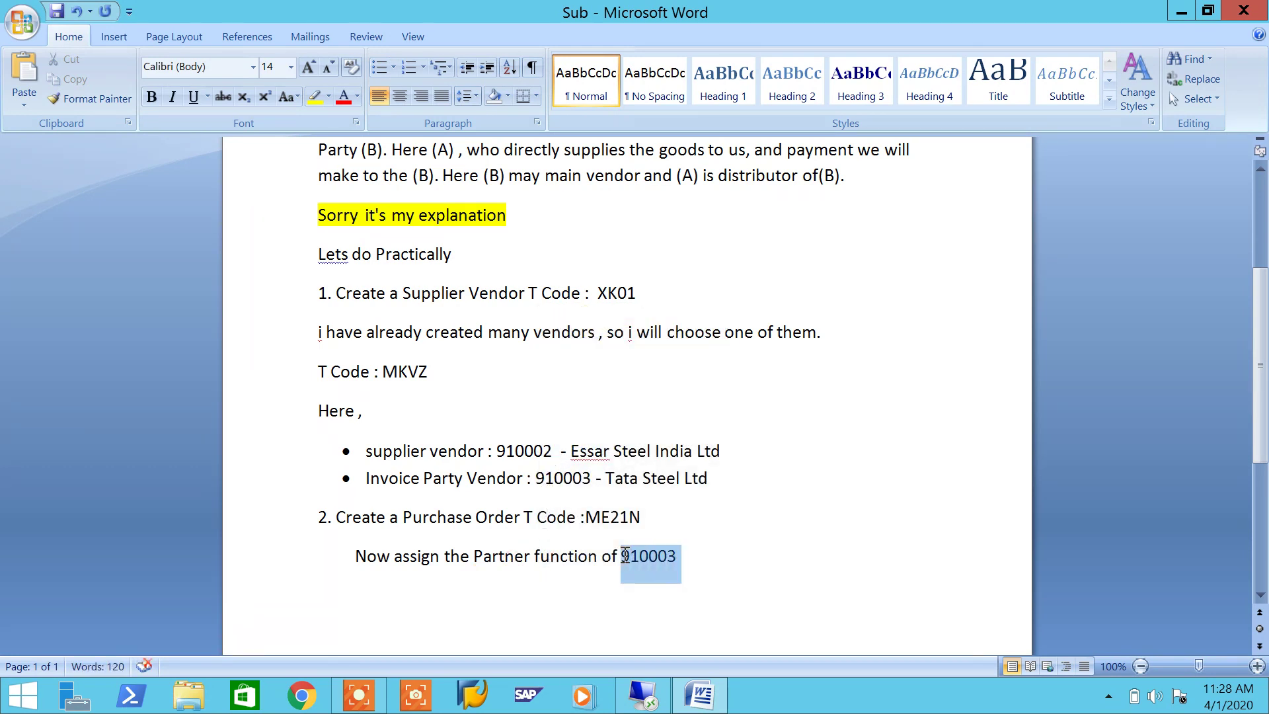
{"action": "type", "text": "Pl"}
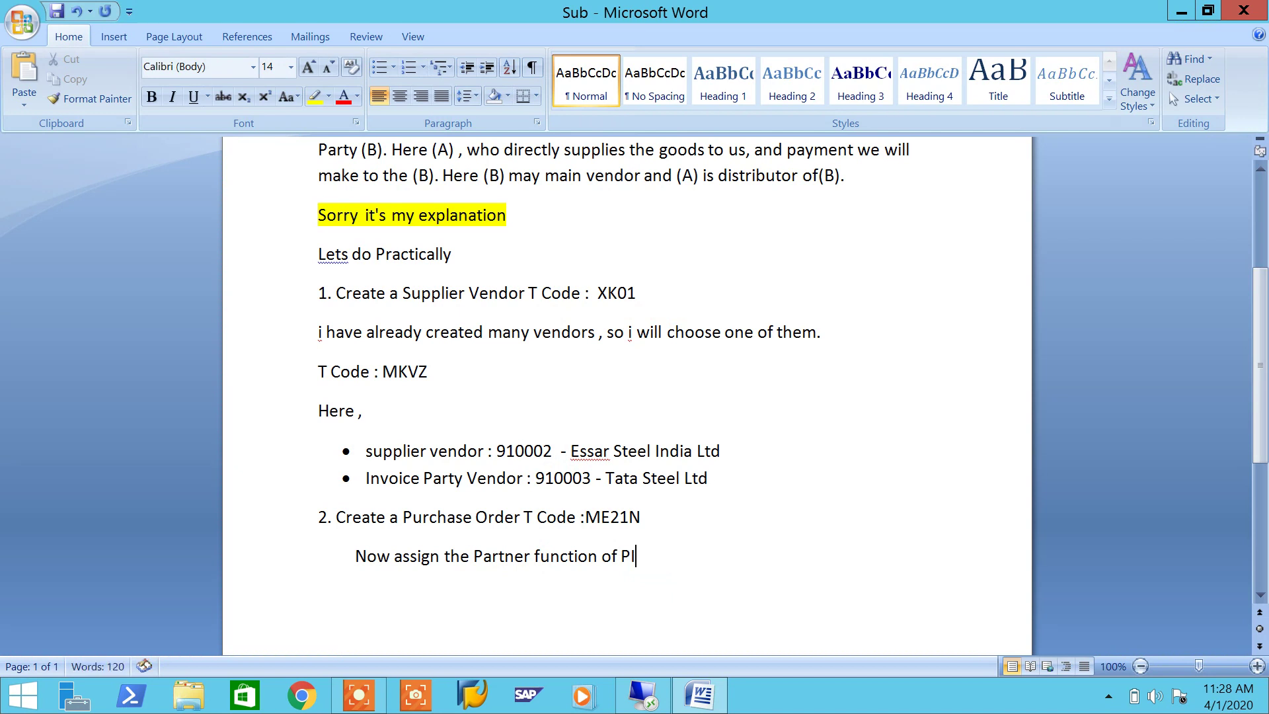
{"action": "type", "text": " of"}
{"action": "key", "text": "ctrl+v"}
{"action": "type", "text": "t"}
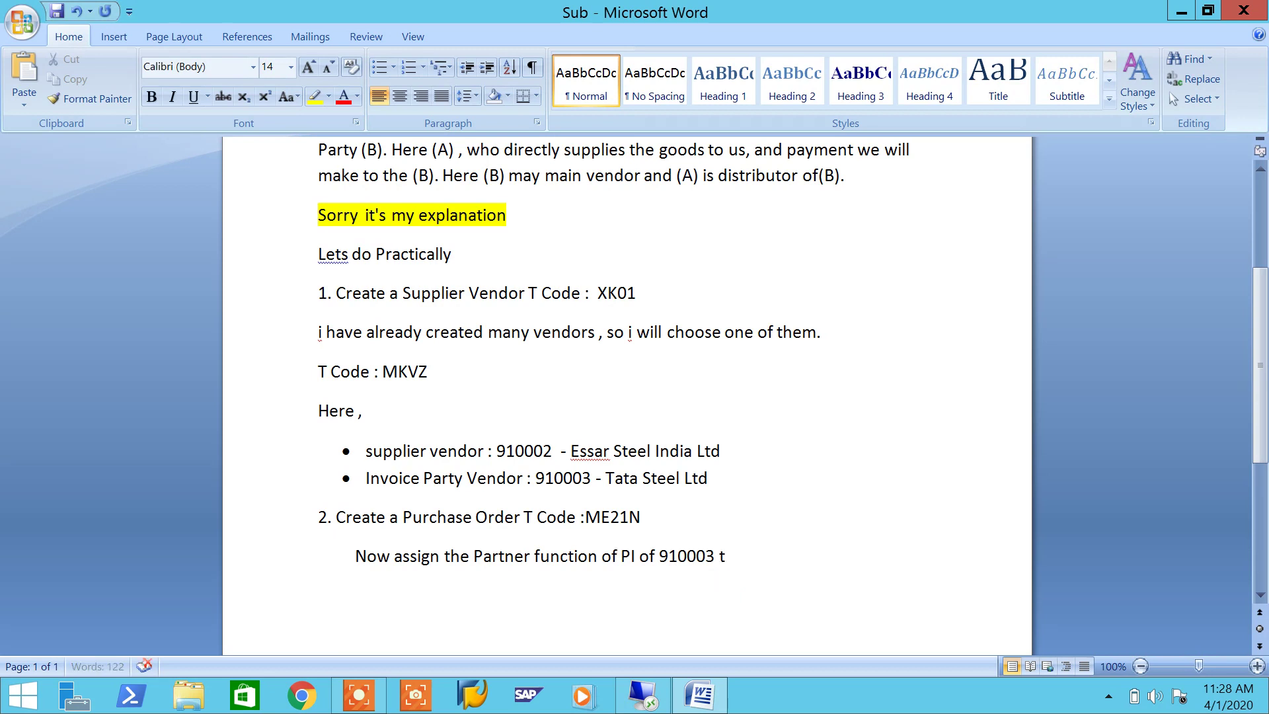
{"action": "type", "text": "o the supplier"}
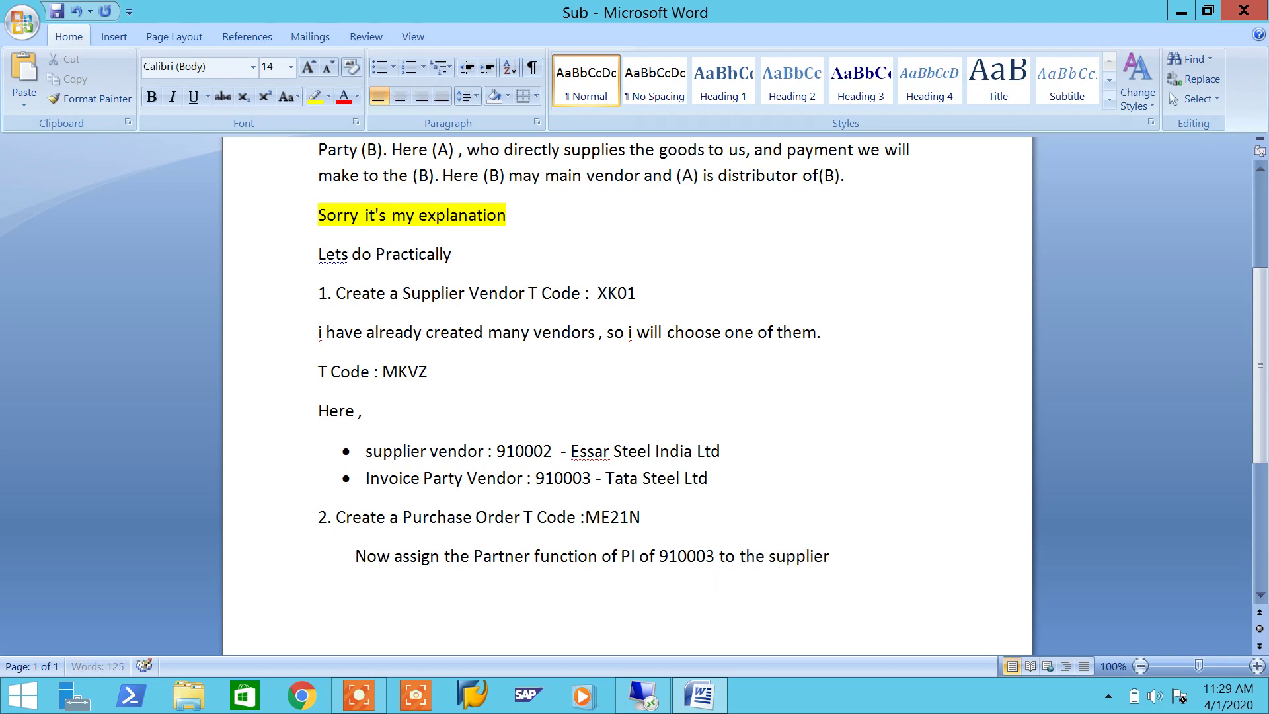
{"action": "type", "text": " vendor"}
Highlight the whole partner function line in turquoise.
{"action": "left_click_drag", "start_coordinate": [355, 559], "coordinate": [886, 558]}
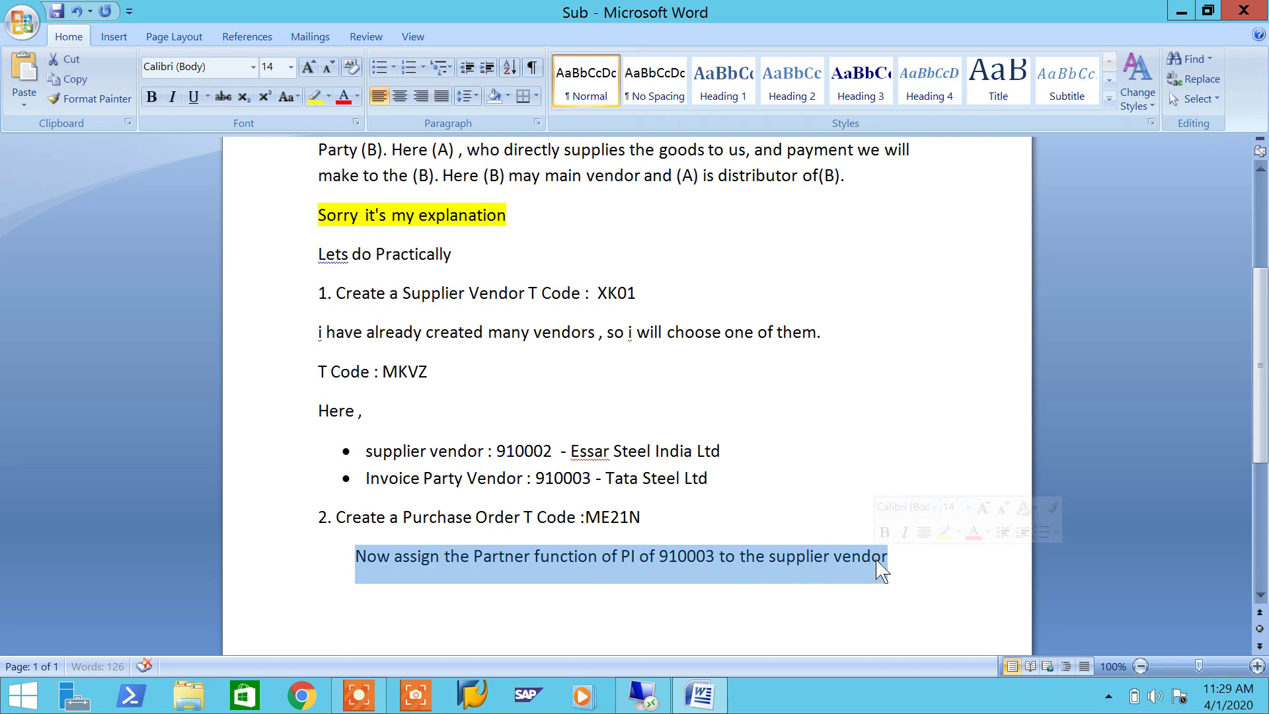
{"action": "left_click", "coordinate": [328, 96]}
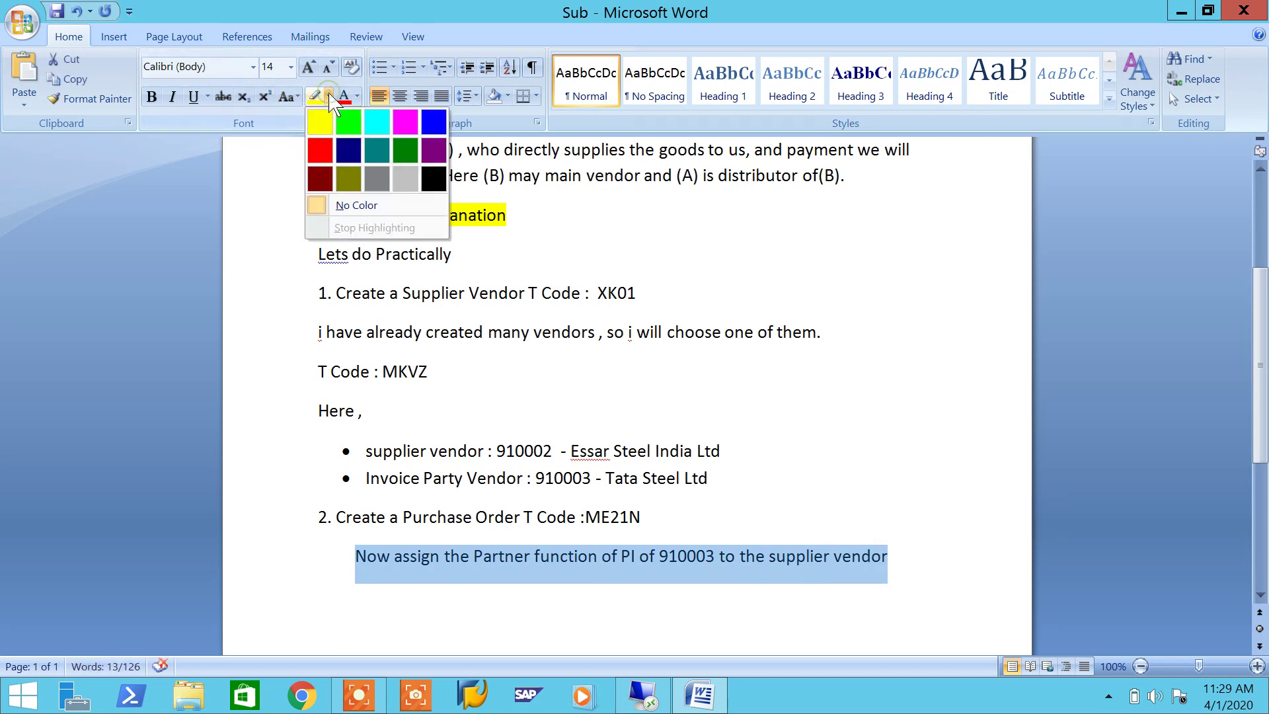
{"action": "left_click", "coordinate": [375, 119]}
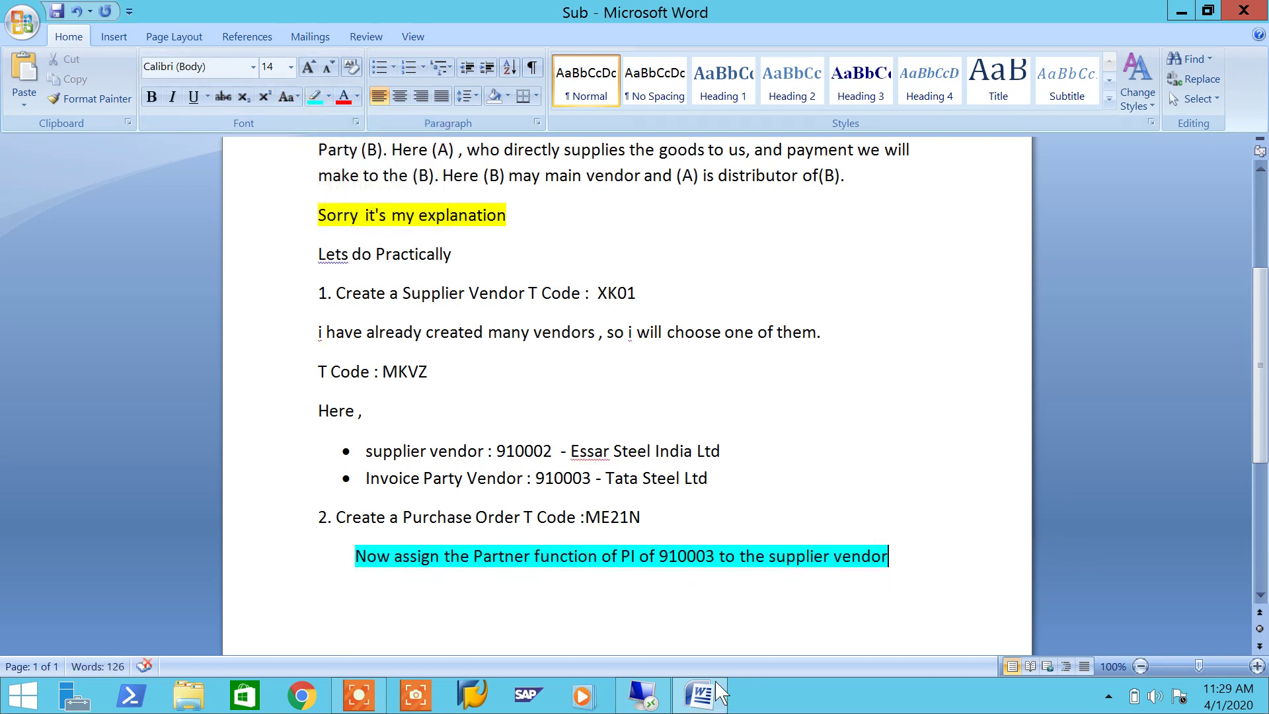
Switch to SAP and assign Tata Steel's vendor number as the Invoicing Party (PI) in the purchase order's header partners.
{"action": "left_click", "coordinate": [643, 694]}
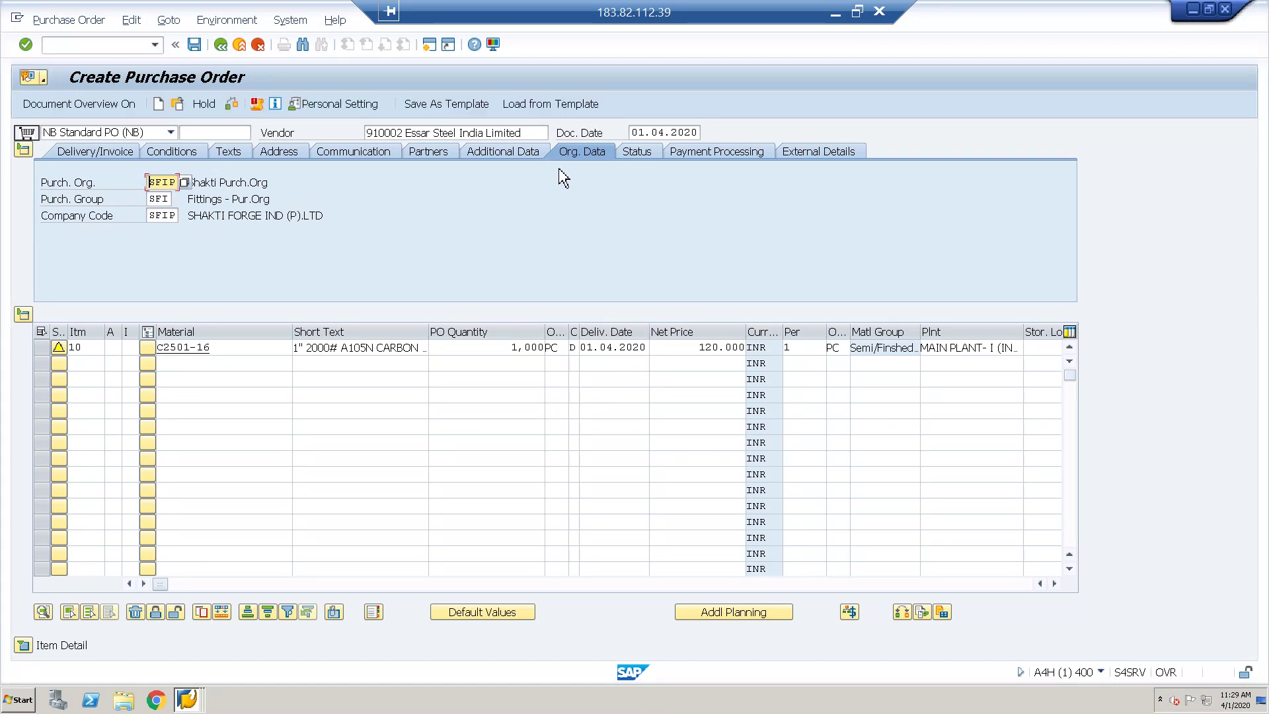
{"action": "left_click", "coordinate": [452, 157]}
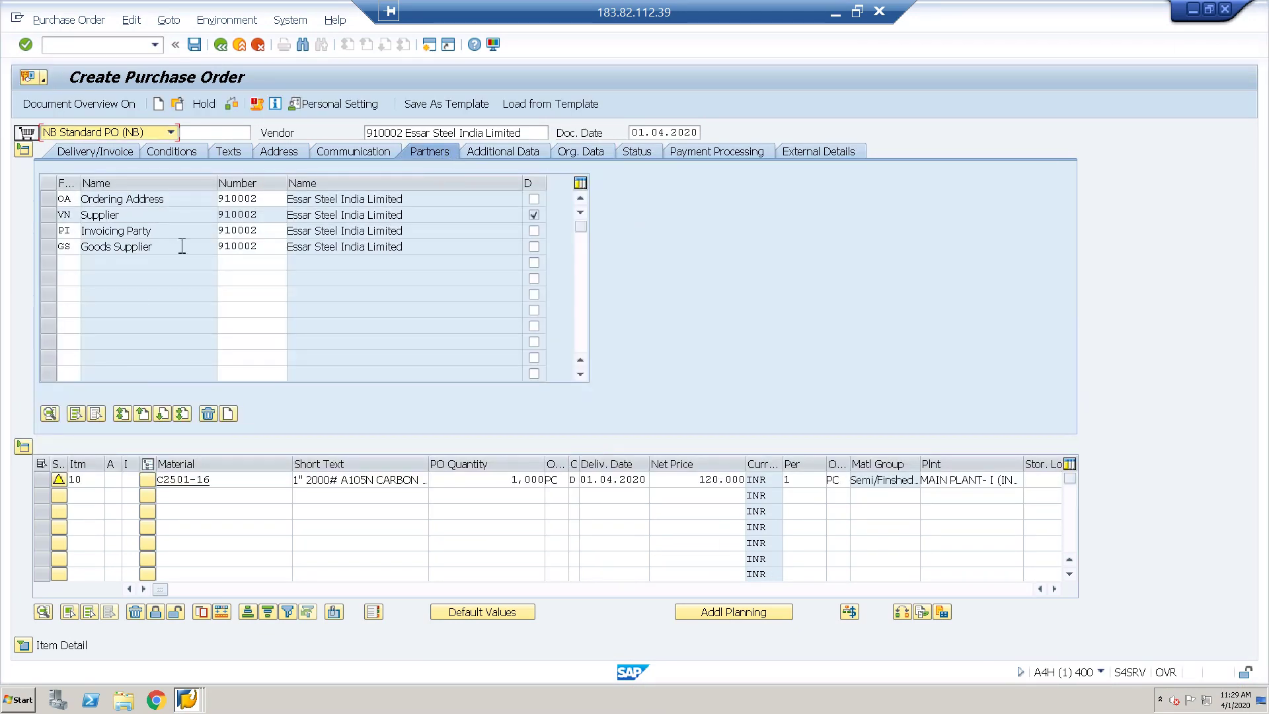
{"action": "left_click", "coordinate": [76, 231]}
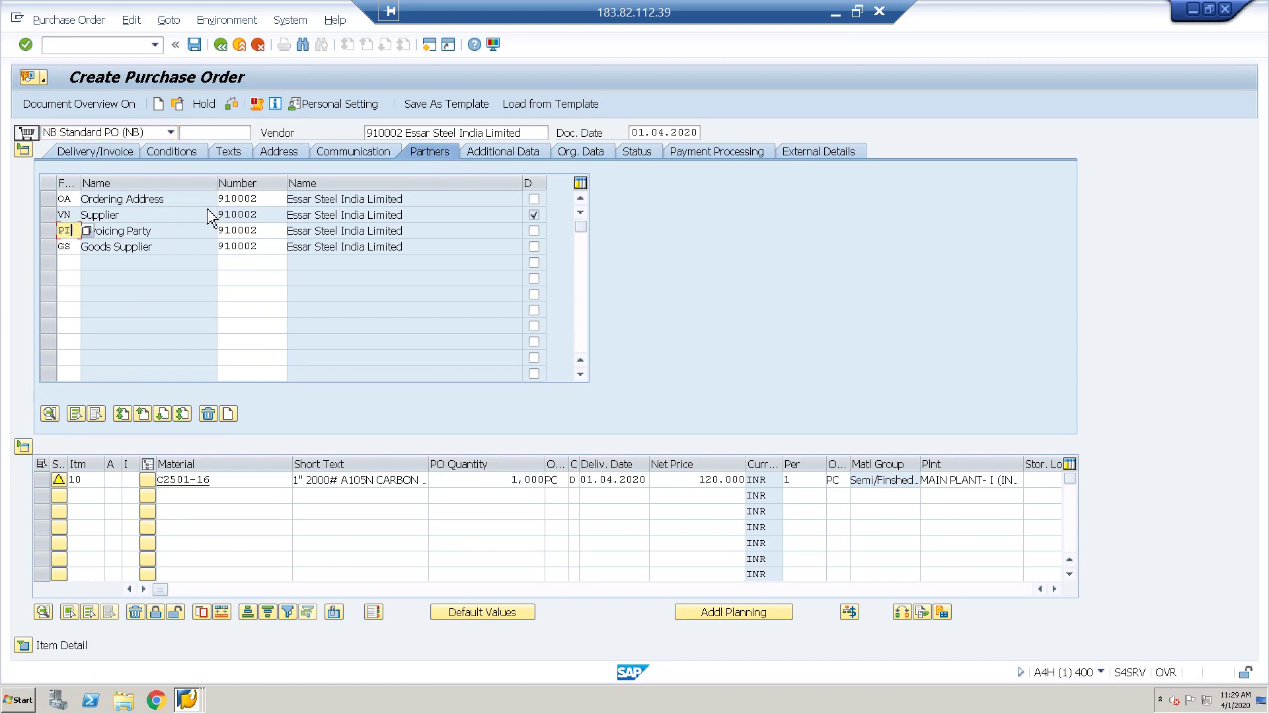
{"action": "left_click", "coordinate": [267, 232]}
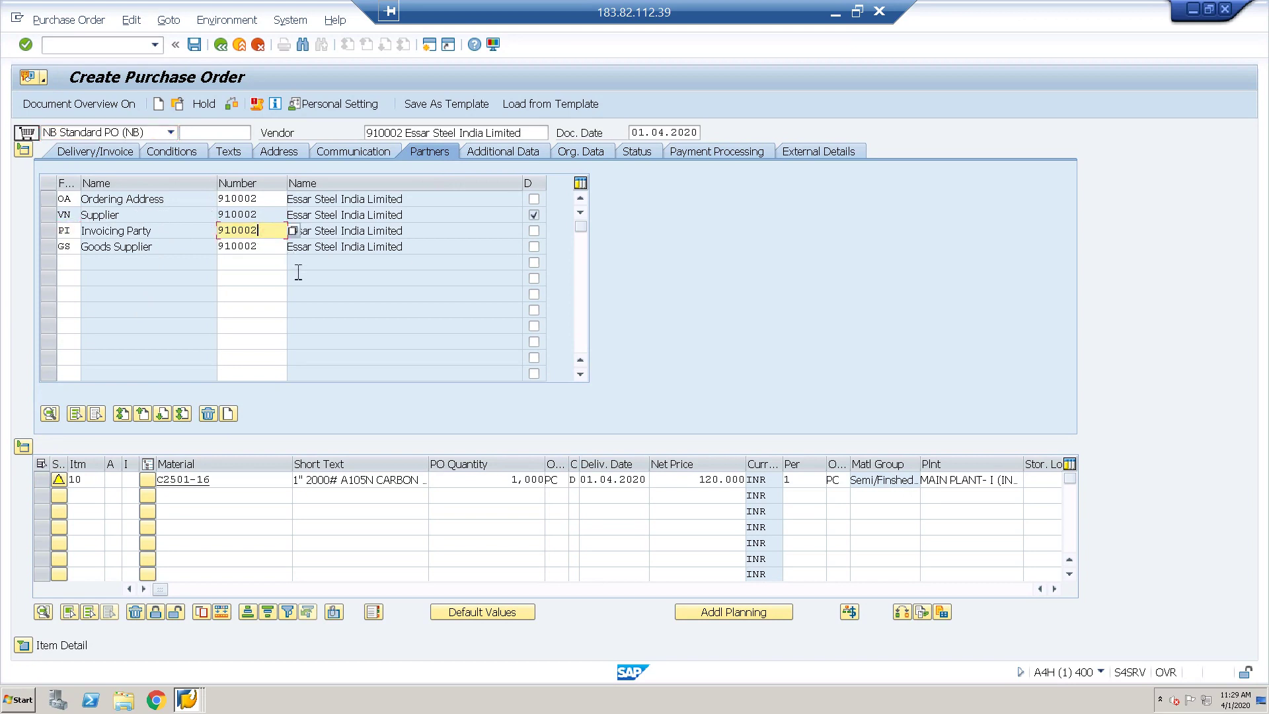
{"action": "type", "text": "3"}
{"action": "key", "text": "Return"}
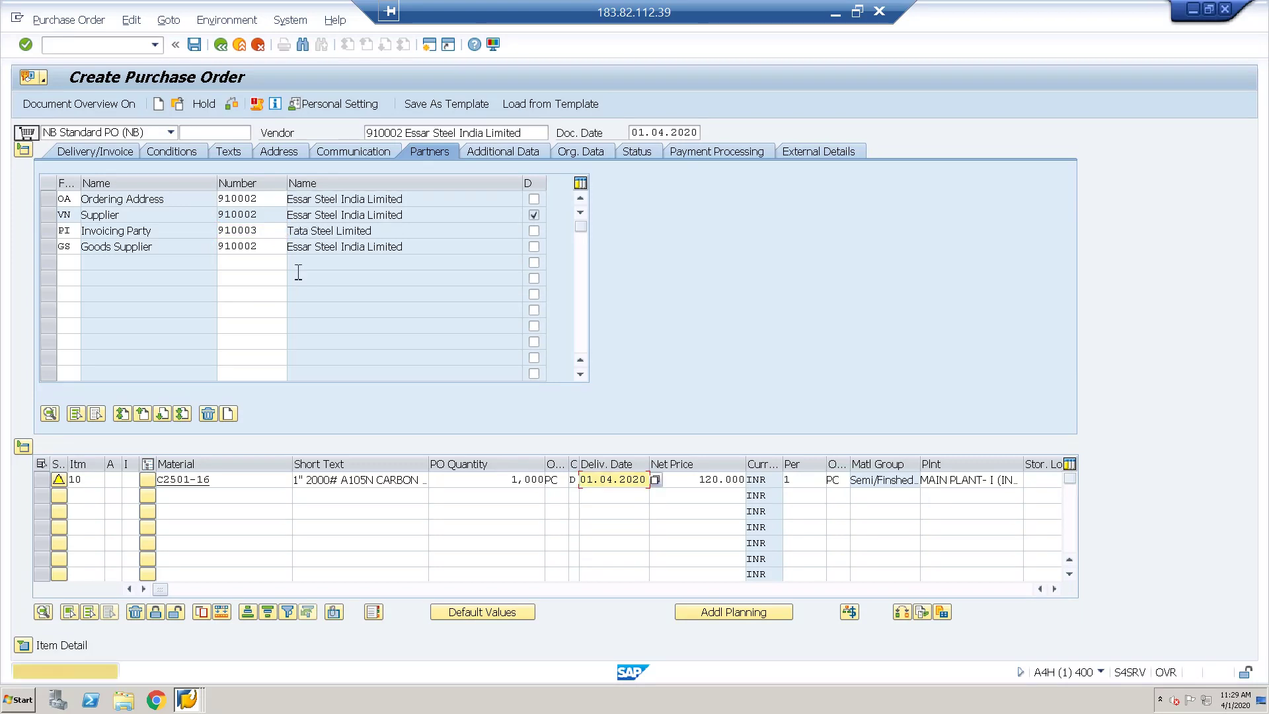
{"action": "left_click_drag", "start_coordinate": [381, 232], "coordinate": [173, 230]}
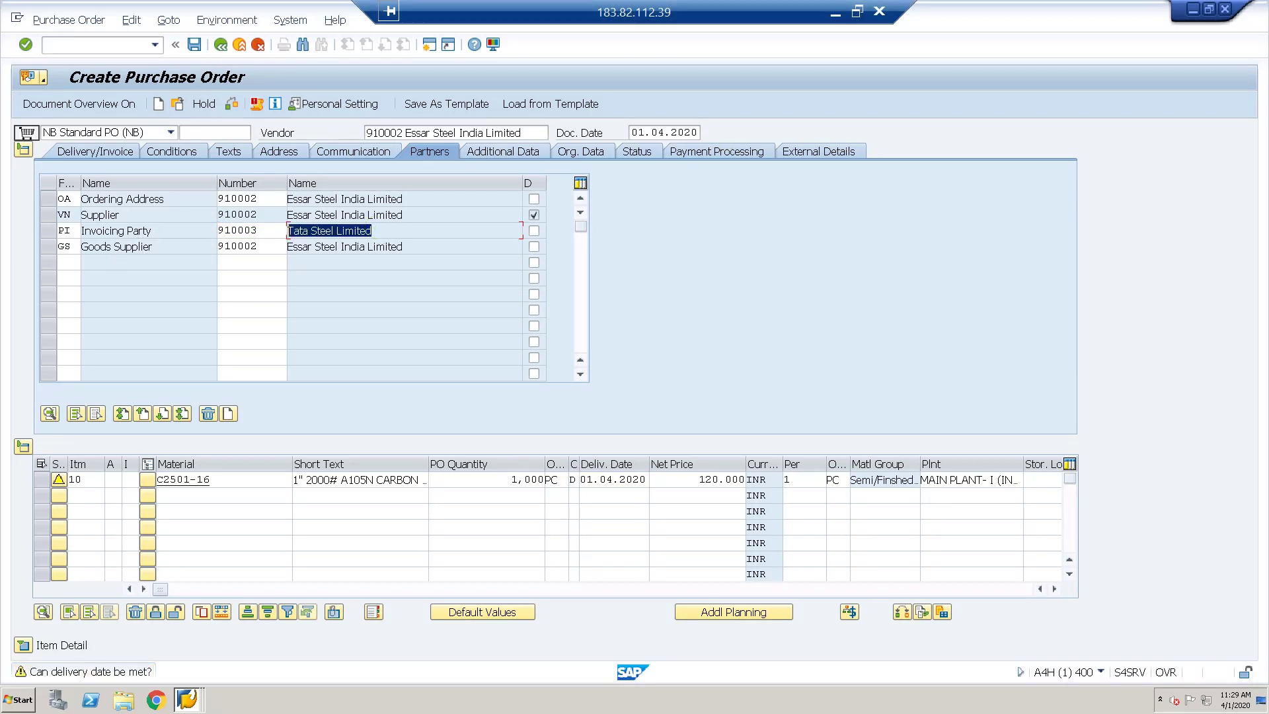
Add the lines "Look at here i have assigned the partner function PI" and "Save It" to the end of the Word notes.
{"action": "left_click", "coordinate": [835, 11]}
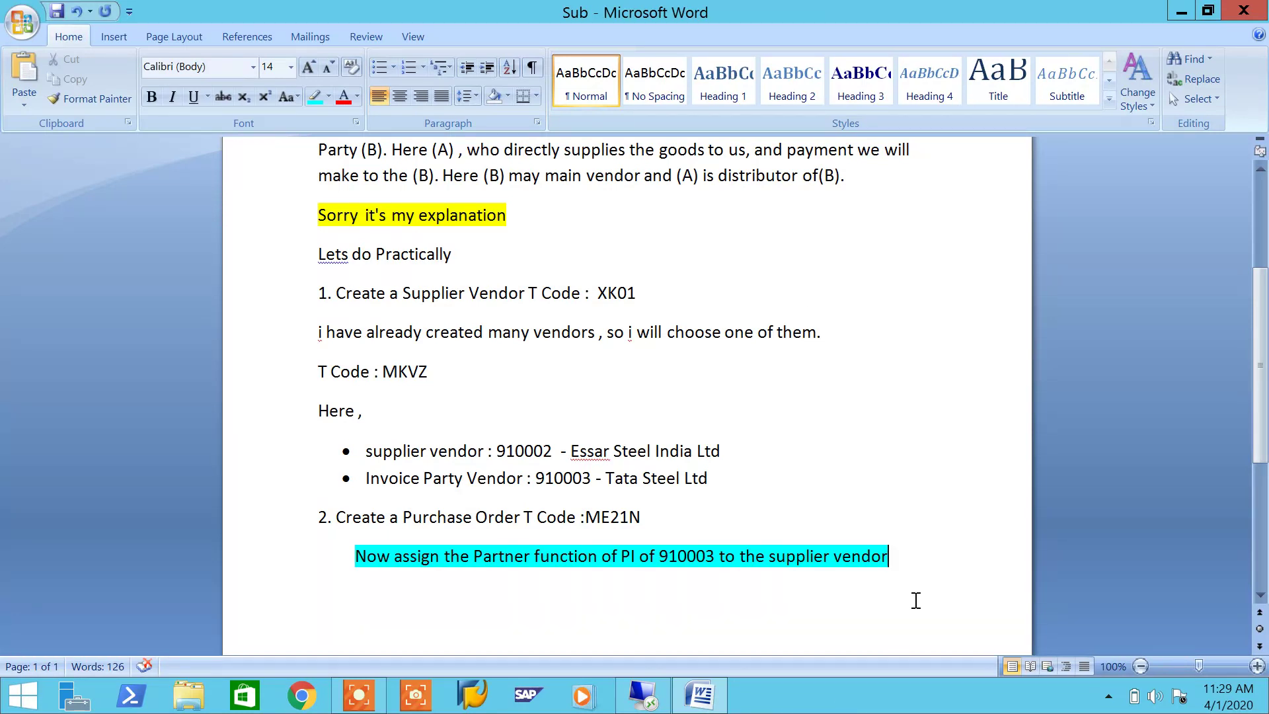
{"action": "key", "text": "Return"}
{"action": "type", "text": "Looke"}
{"action": "key", "text": "BackSpace"}
{"action": "type", "text": "at here"}
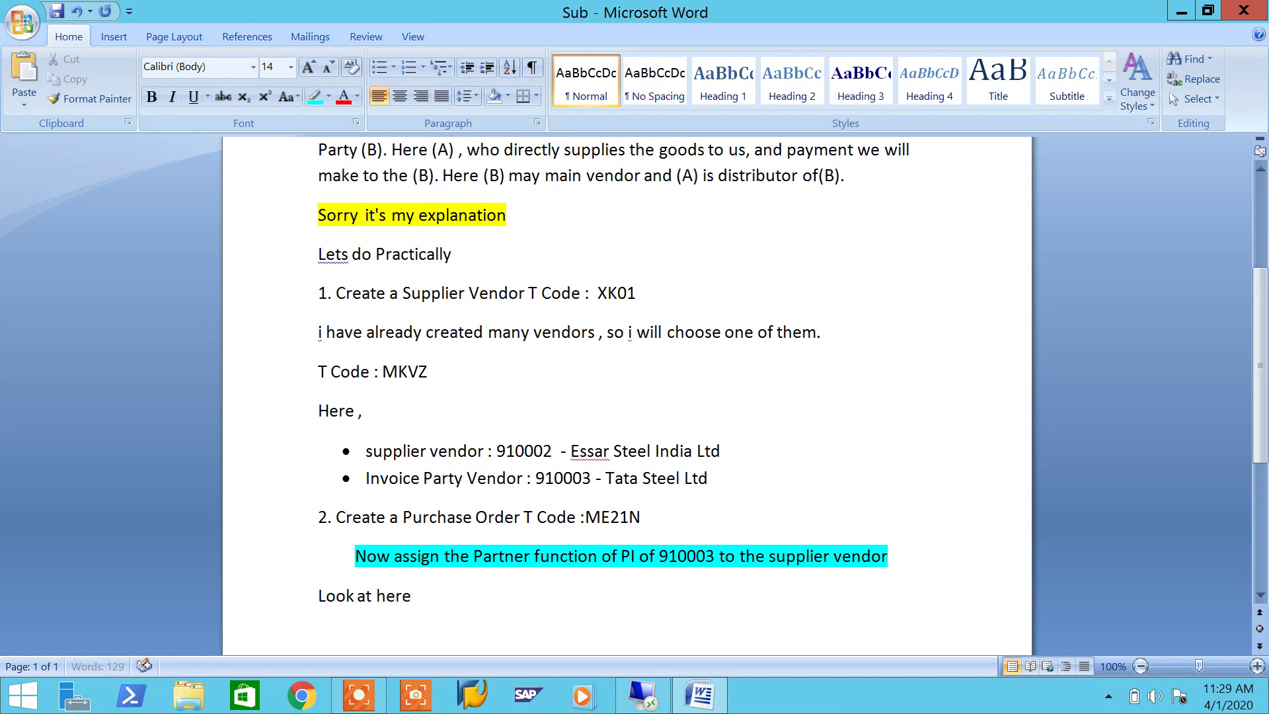
{"action": "type", "text": " i have"}
{"action": "type", "text": "assigned the part"}
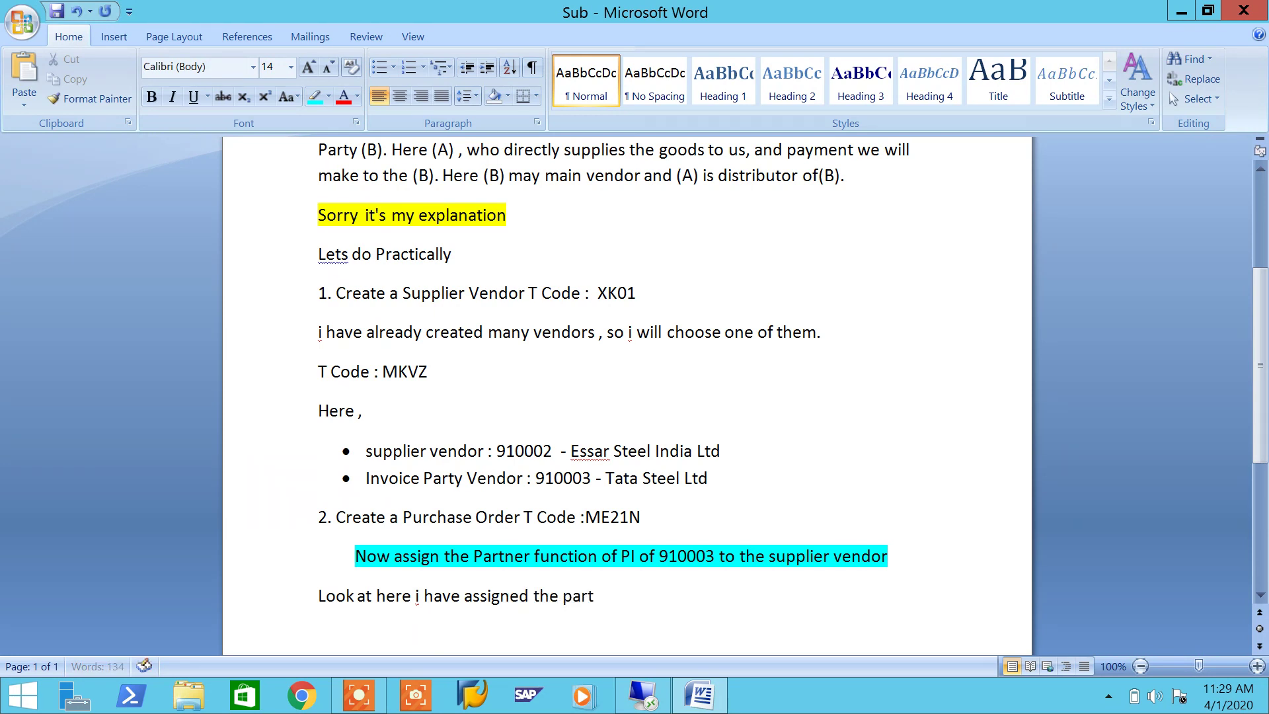
{"action": "type", "text": "nter"}
{"action": "key", "text": "BackSpace"}
{"action": "key", "text": "BackSpace"}
{"action": "type", "text": "er function"}
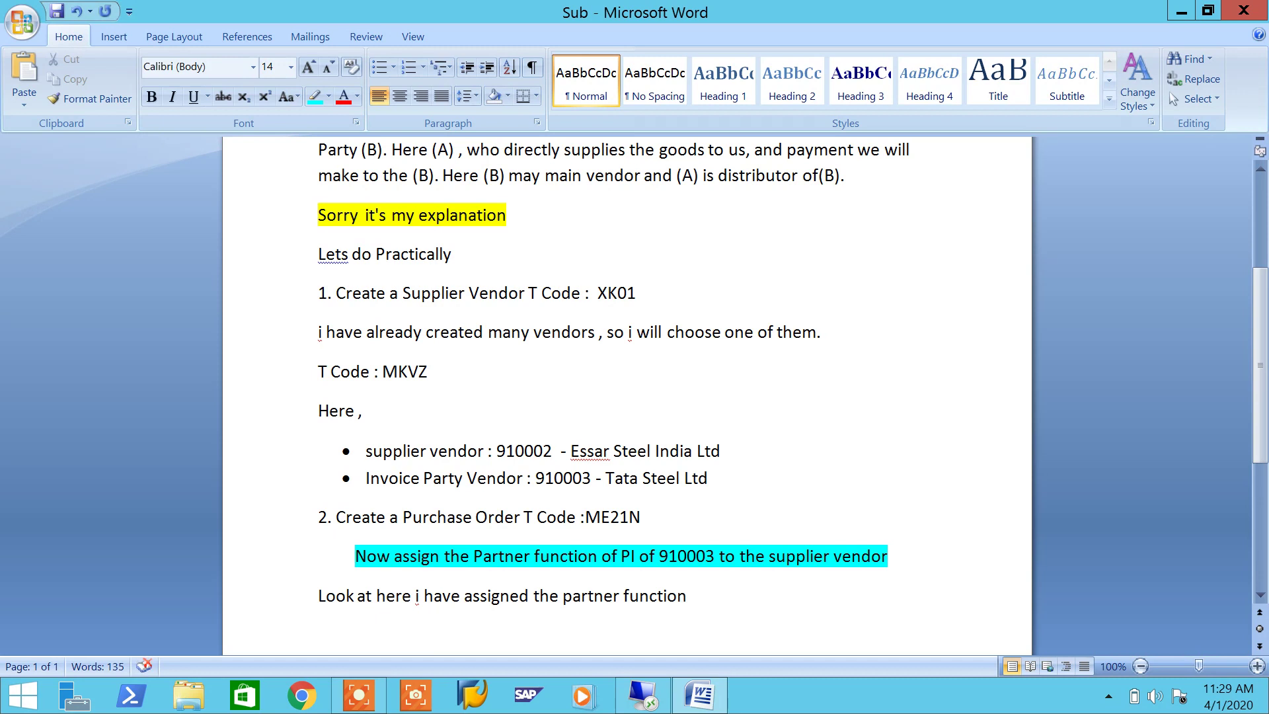
{"action": "type", "text": " PI S"}
{"action": "type", "text": "ave It"}
Save the purchase order in SAP and copy the full text of its creation message for the Word notes.
{"action": "left_click", "coordinate": [643, 694]}
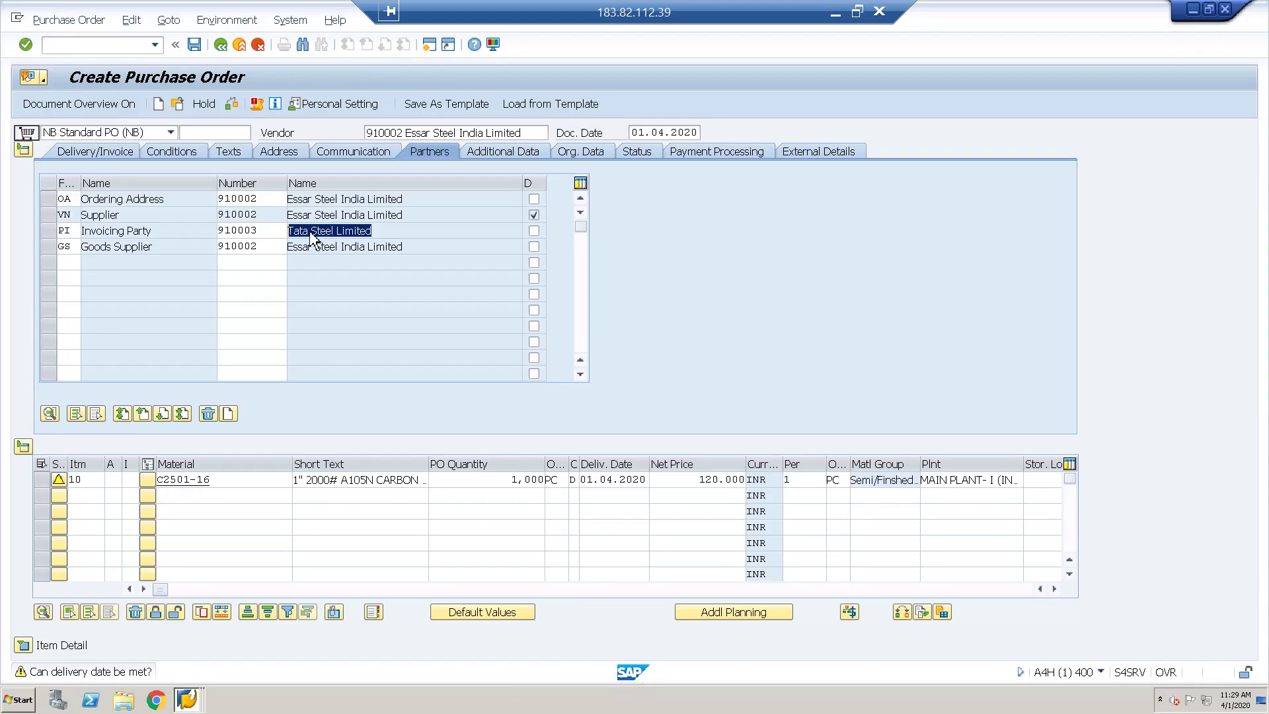
{"action": "left_click", "coordinate": [194, 44]}
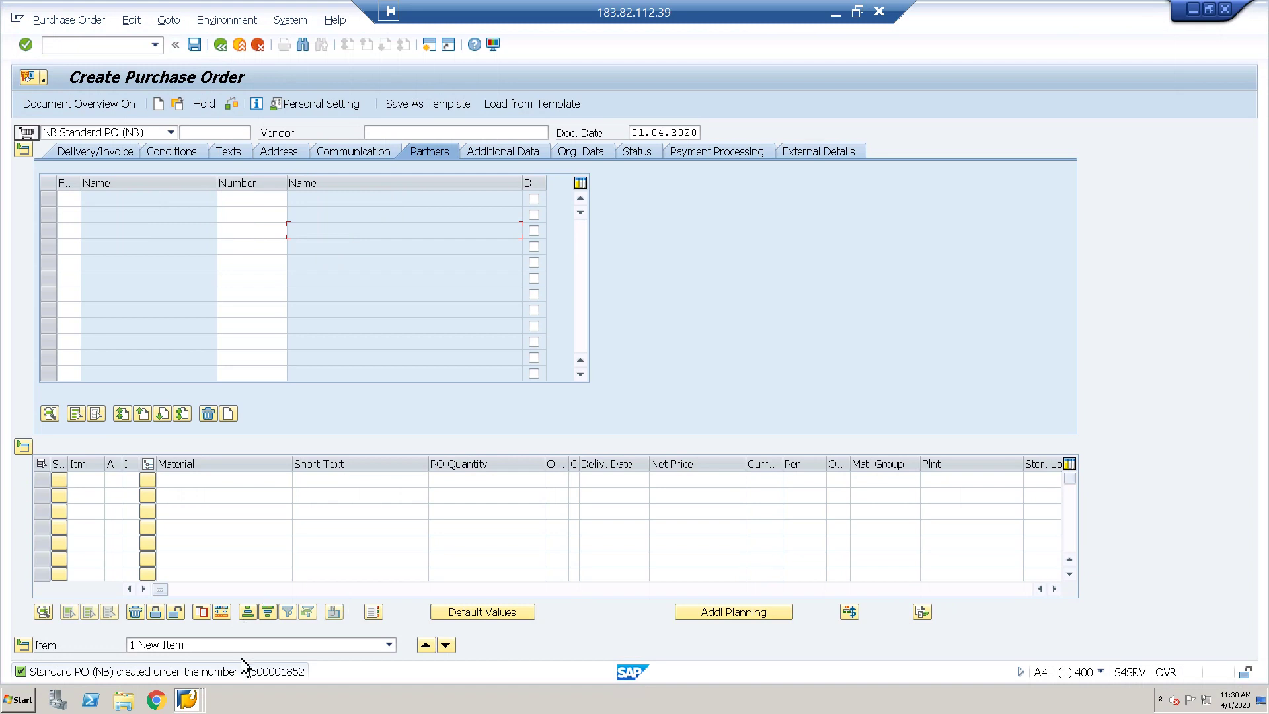
{"action": "double_click", "coordinate": [259, 672]}
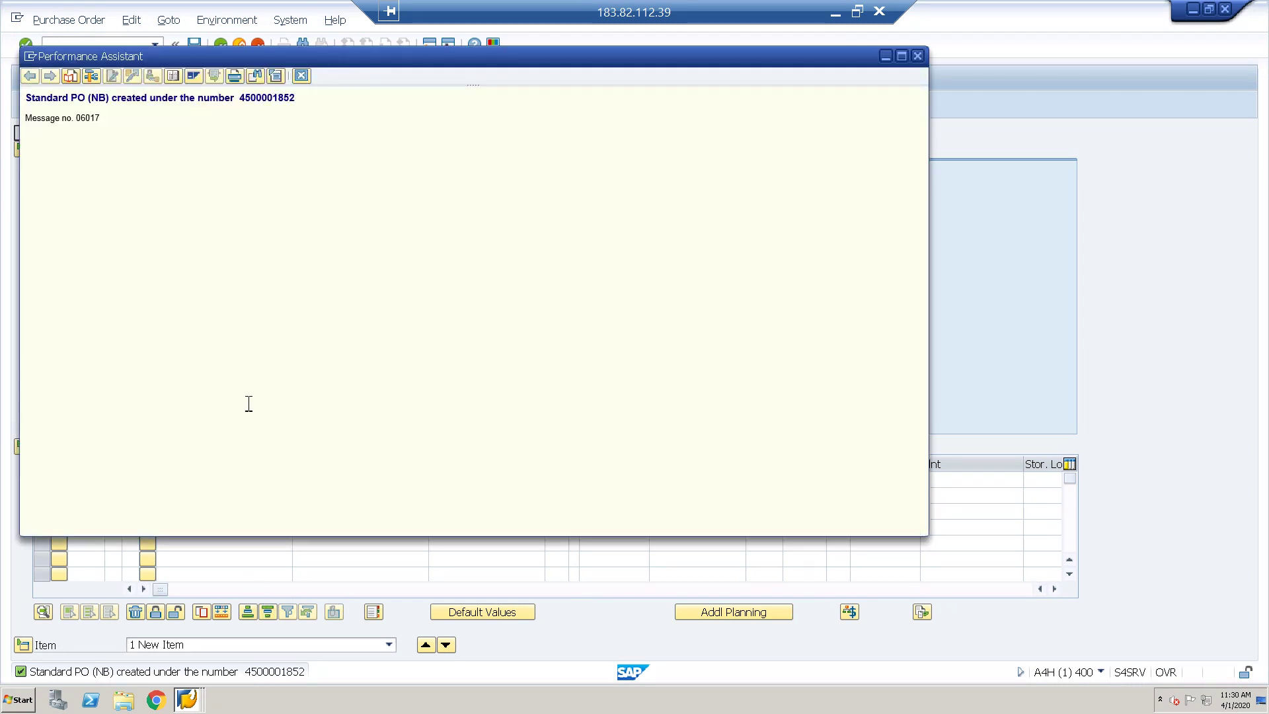
{"action": "left_click_drag", "start_coordinate": [295, 98], "coordinate": [25, 98]}
{"action": "key", "text": "ctrl+c"}
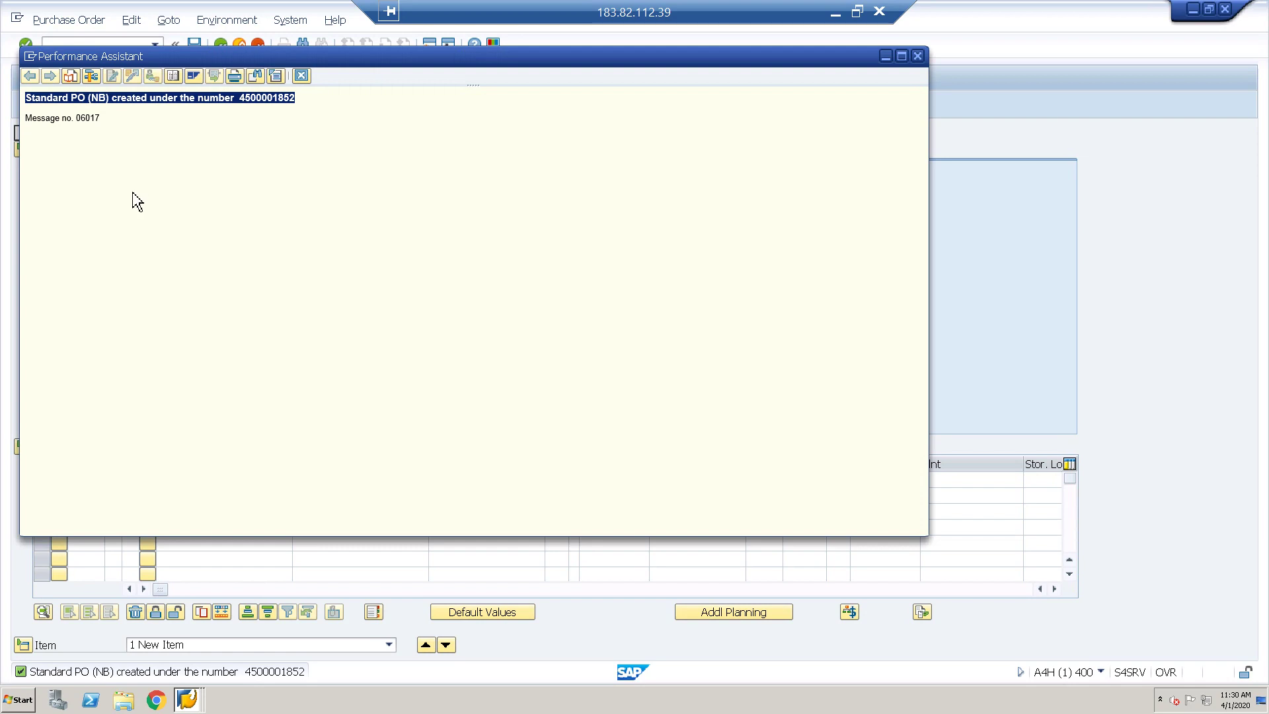
{"action": "left_click", "coordinate": [836, 14]}
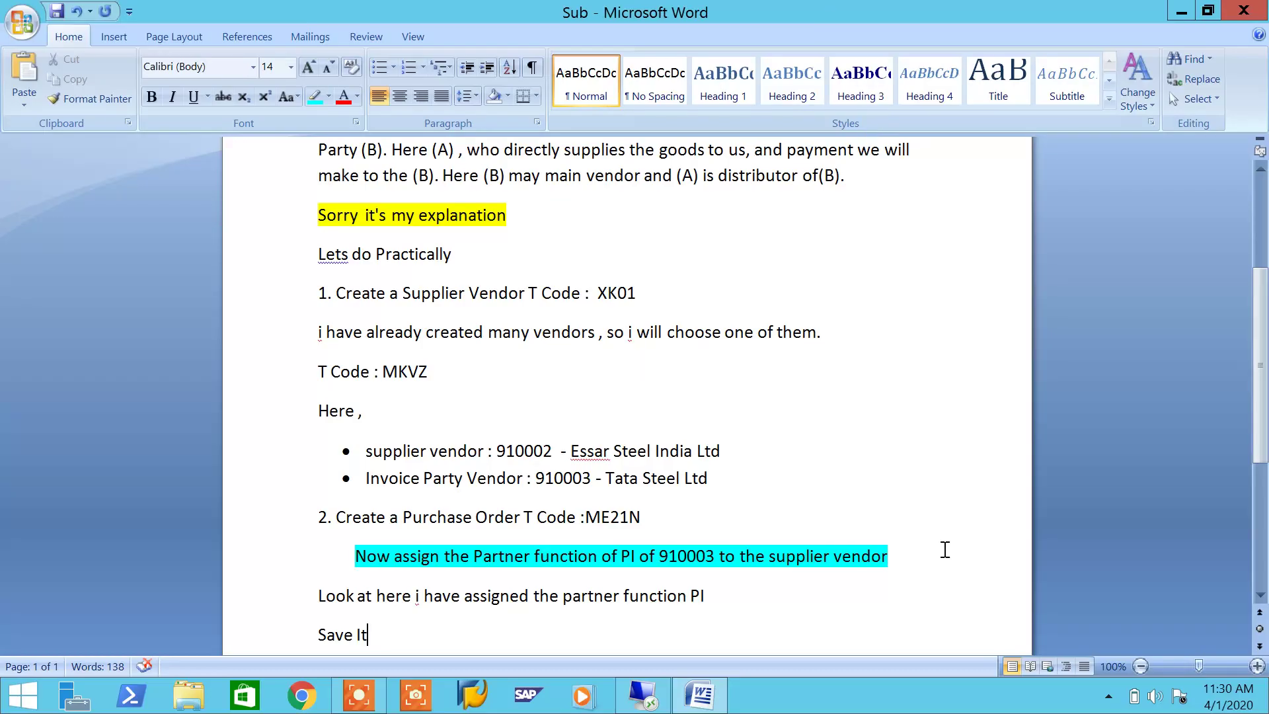
Paste the copied purchase order message below "Save It", highlight its order number in turquoise, and save the Word document.
{"action": "key", "text": "Return"}
{"action": "key", "text": "ctrl+v"}
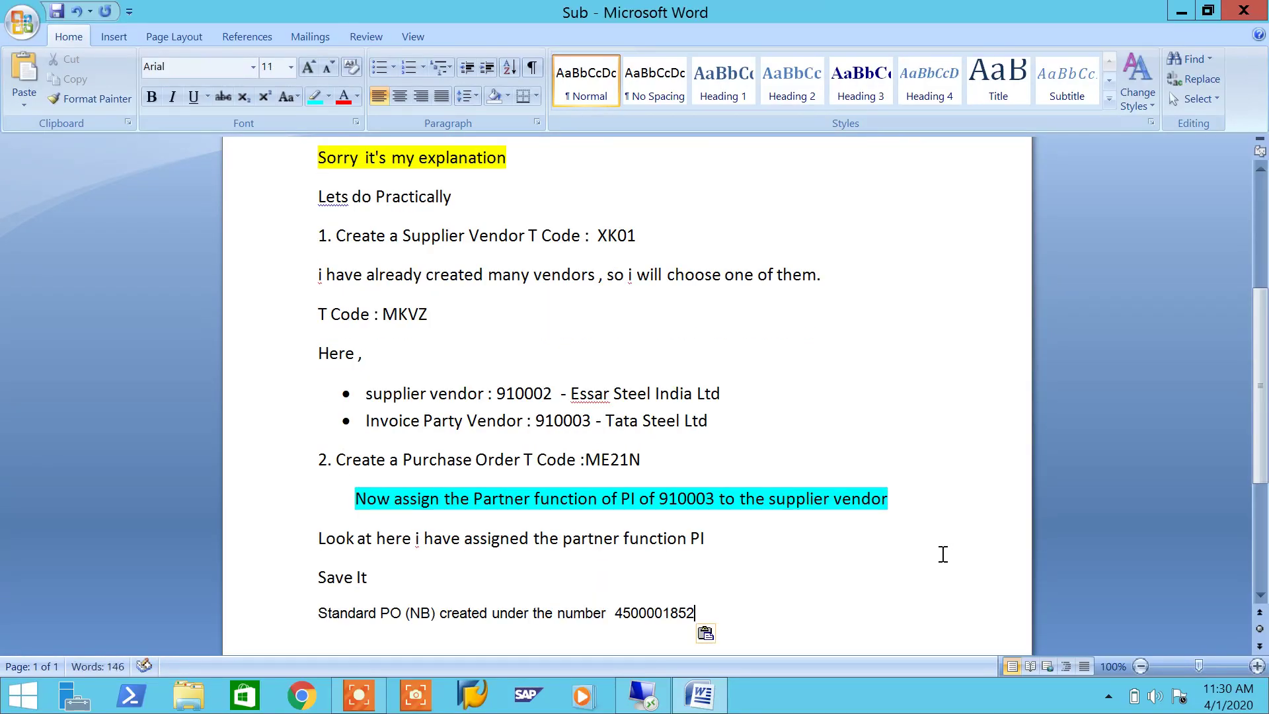
{"action": "left_click_drag", "start_coordinate": [695, 613], "coordinate": [611, 621]}
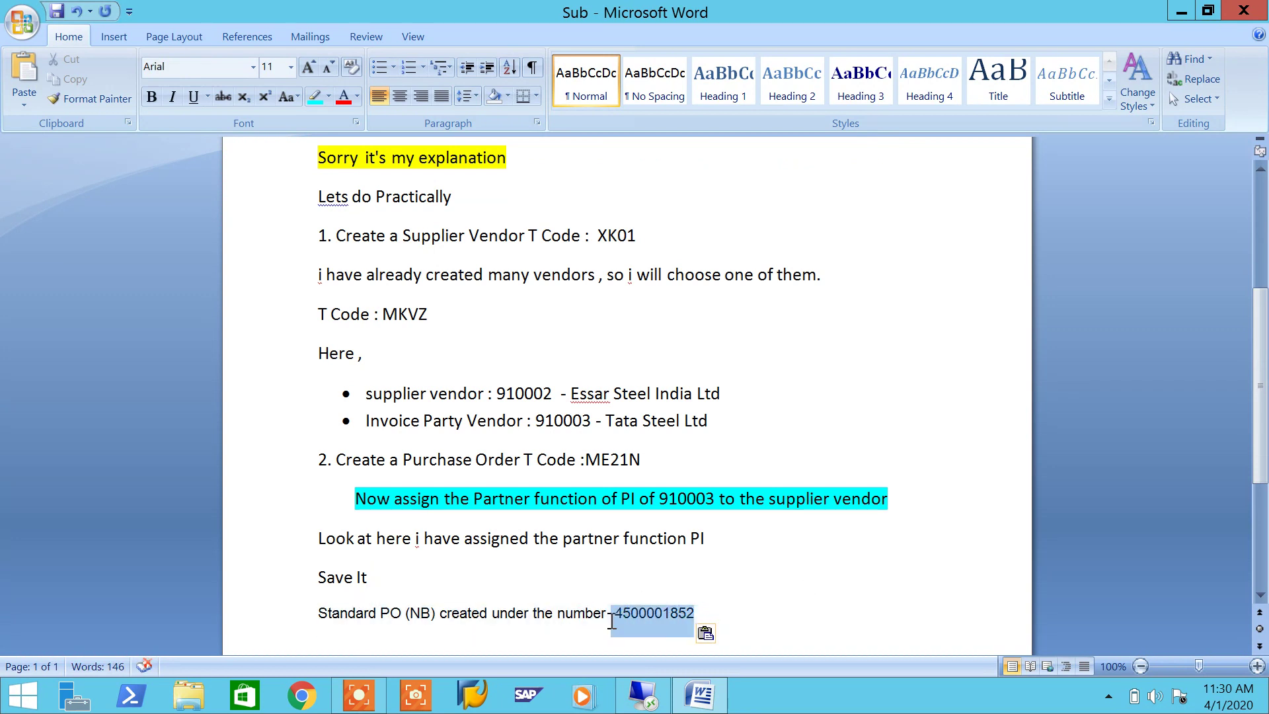
{"action": "left_click", "coordinate": [315, 97]}
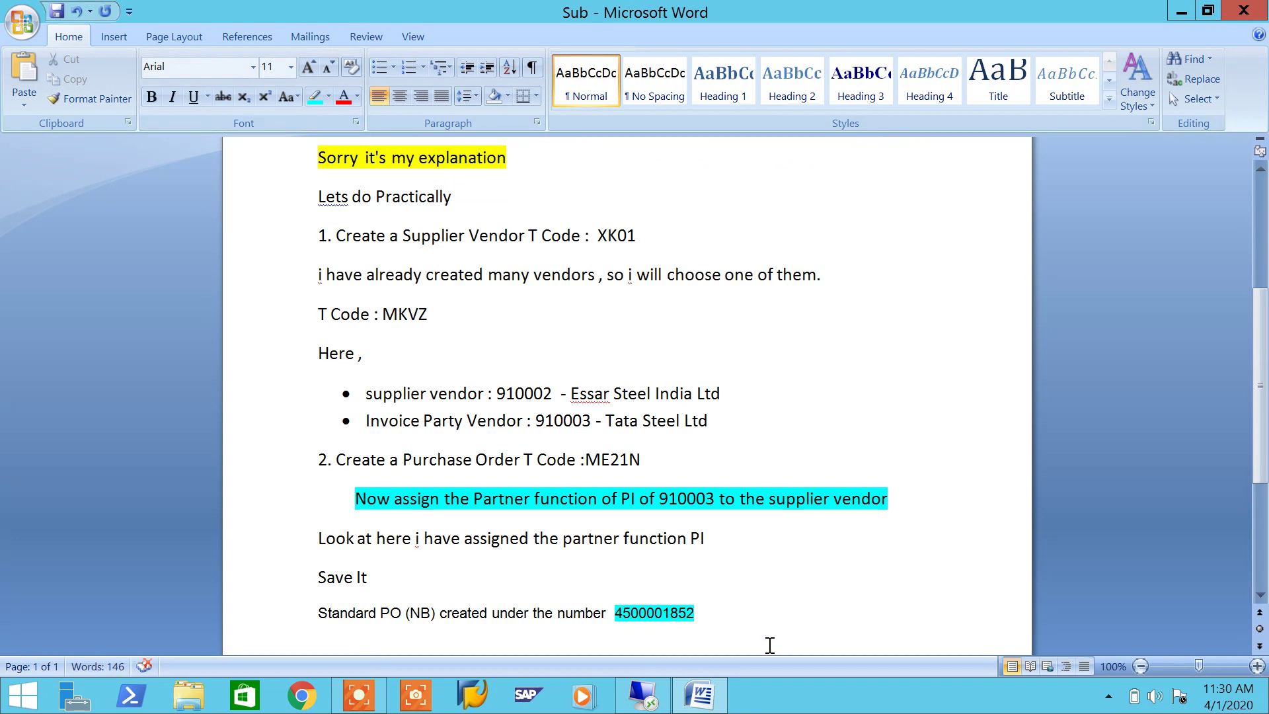
{"action": "key", "text": "ctrl+s"}
Add the line "3. Goods Receipt ( MIGO)" below the pasted purchase order message in the notes.
{"action": "key", "text": "Return"}
{"action": "type", "text": "3. Good"}
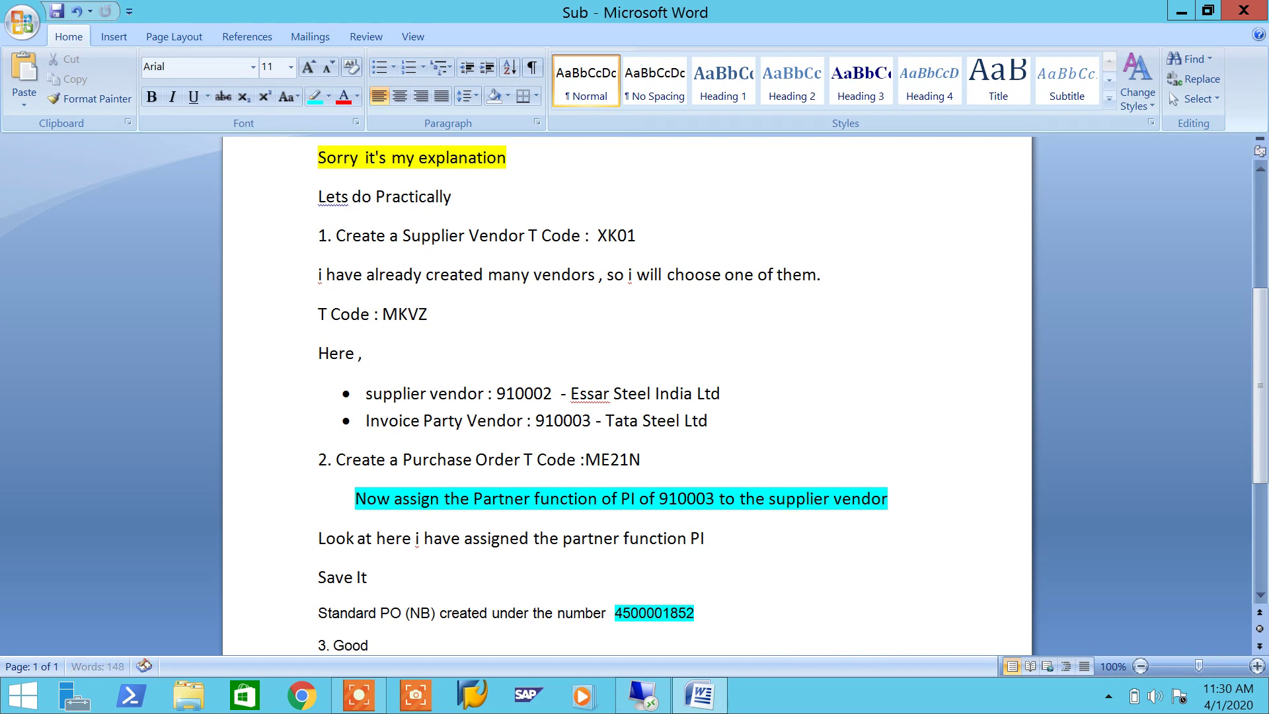
{"action": "type", "text": "s Receipt"}
{"action": "key", "text": "BackSpace"}
{"action": "key", "text": "BackSpace"}
{"action": "type", "text": "( MIGO"}
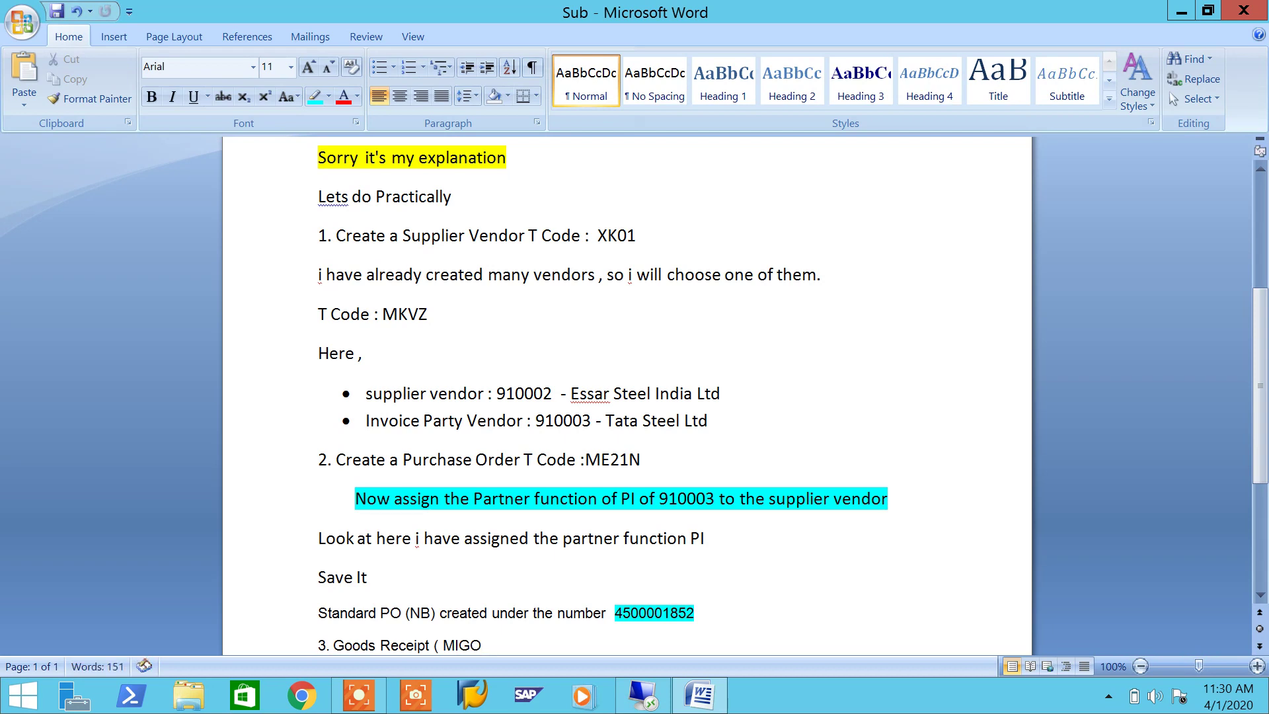
{"action": "type", "text": ")"}
{"action": "key", "text": "Return"}
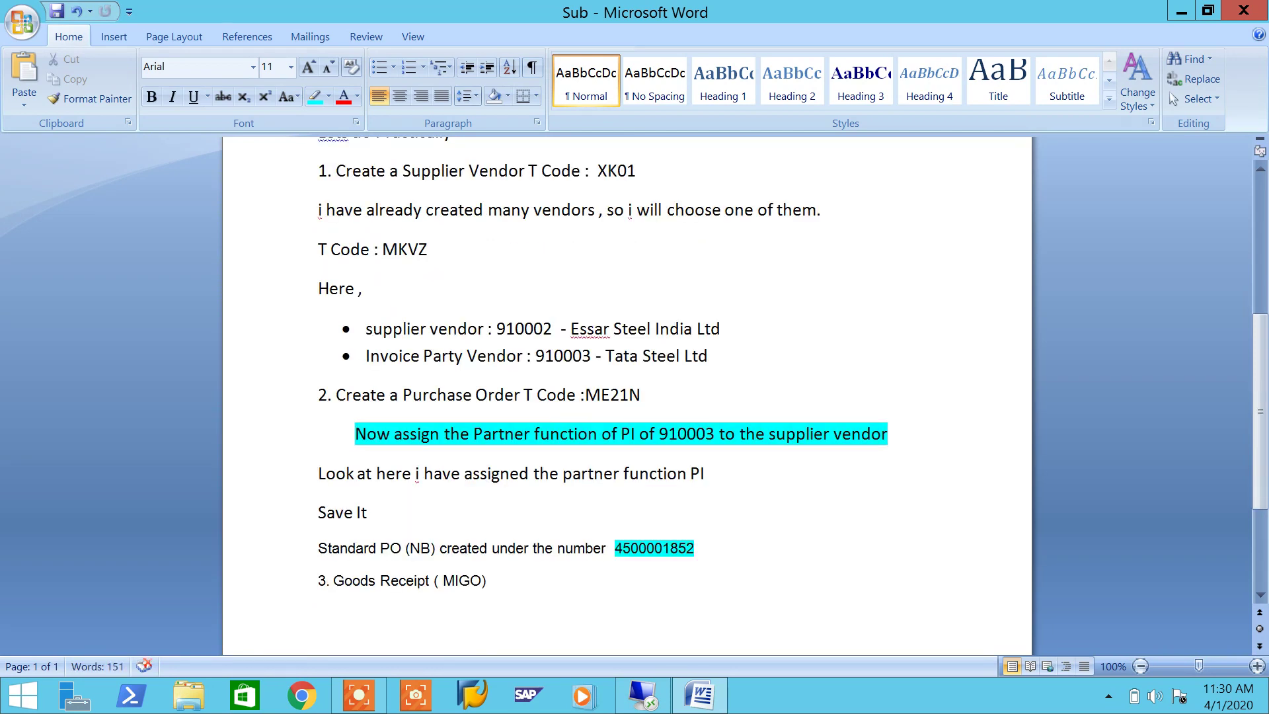
Switch to SAP, close the message details, and start MIGO with action A01 Goods Receipt for an R01 Purchase Order.
{"action": "left_click", "coordinate": [643, 694]}
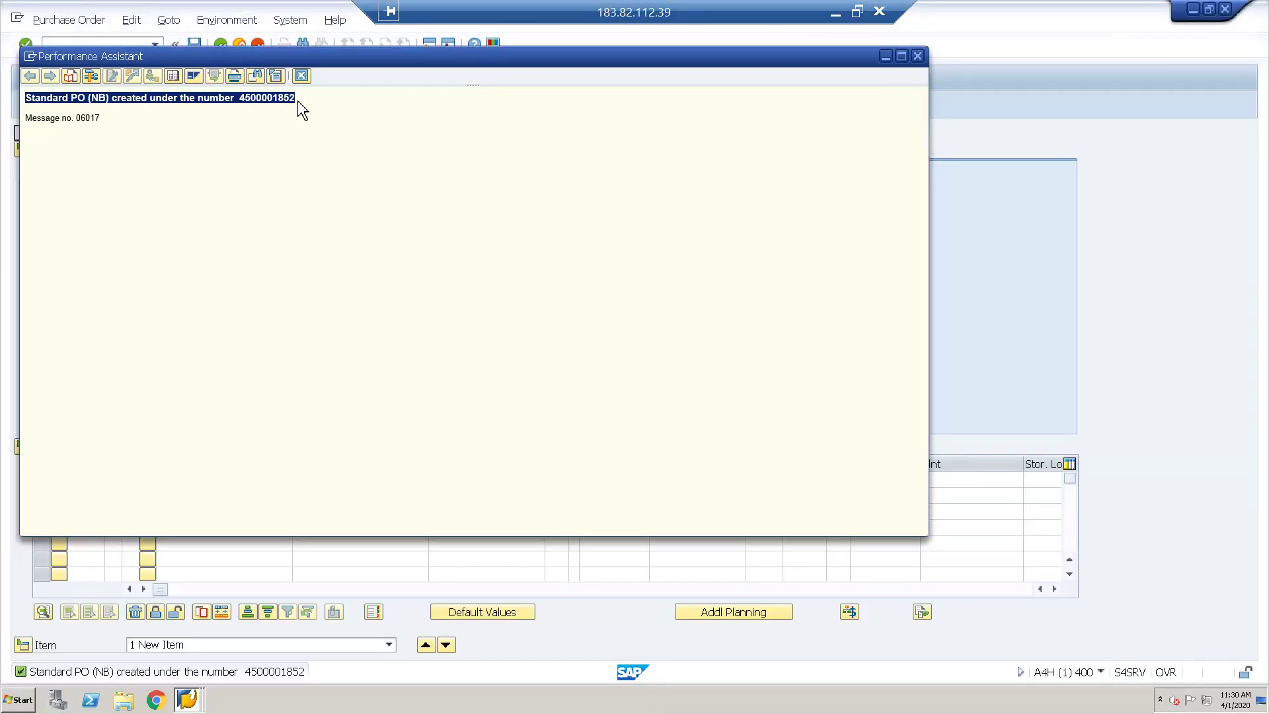
{"action": "left_click", "coordinate": [301, 76]}
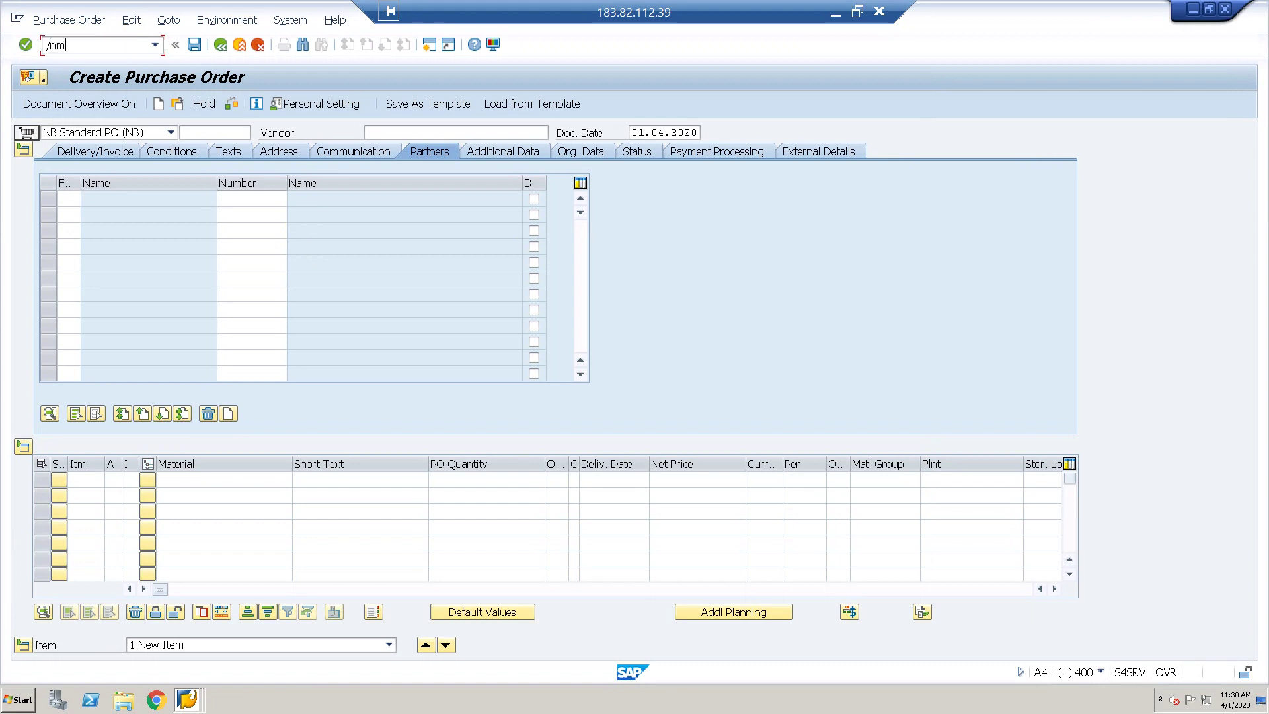
{"action": "key", "text": "Return"}
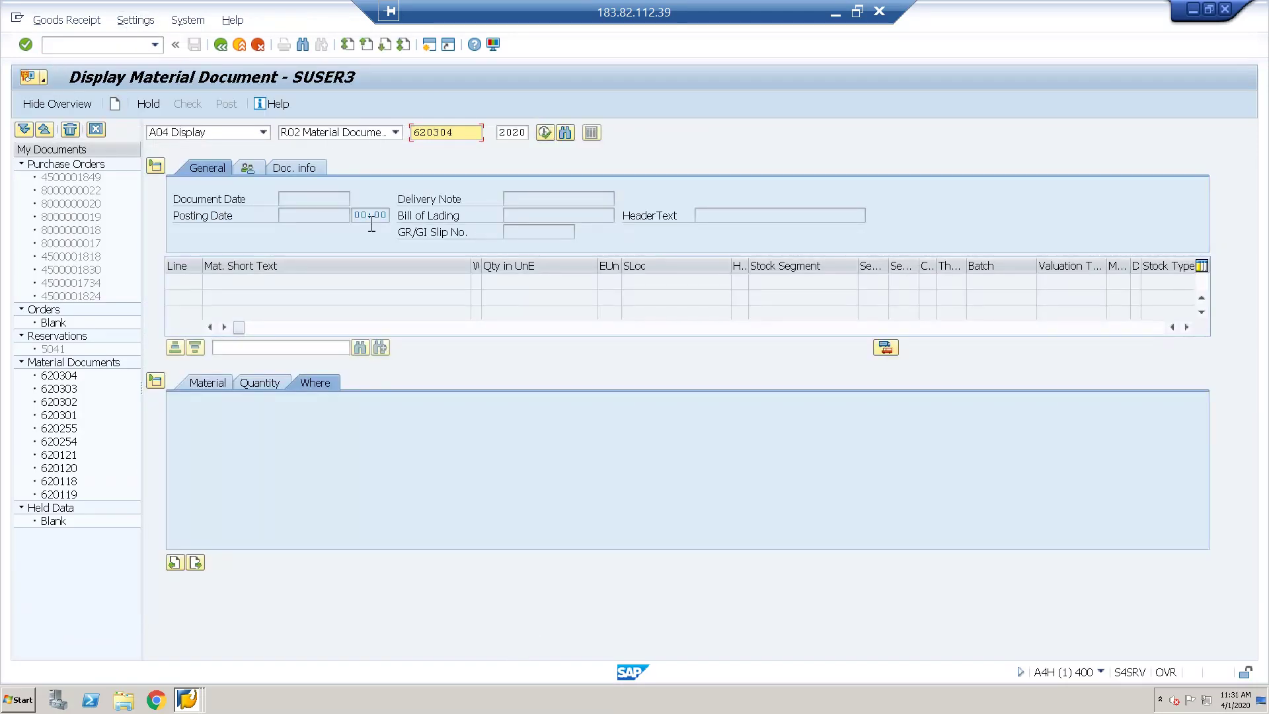
{"action": "left_click", "coordinate": [254, 132]}
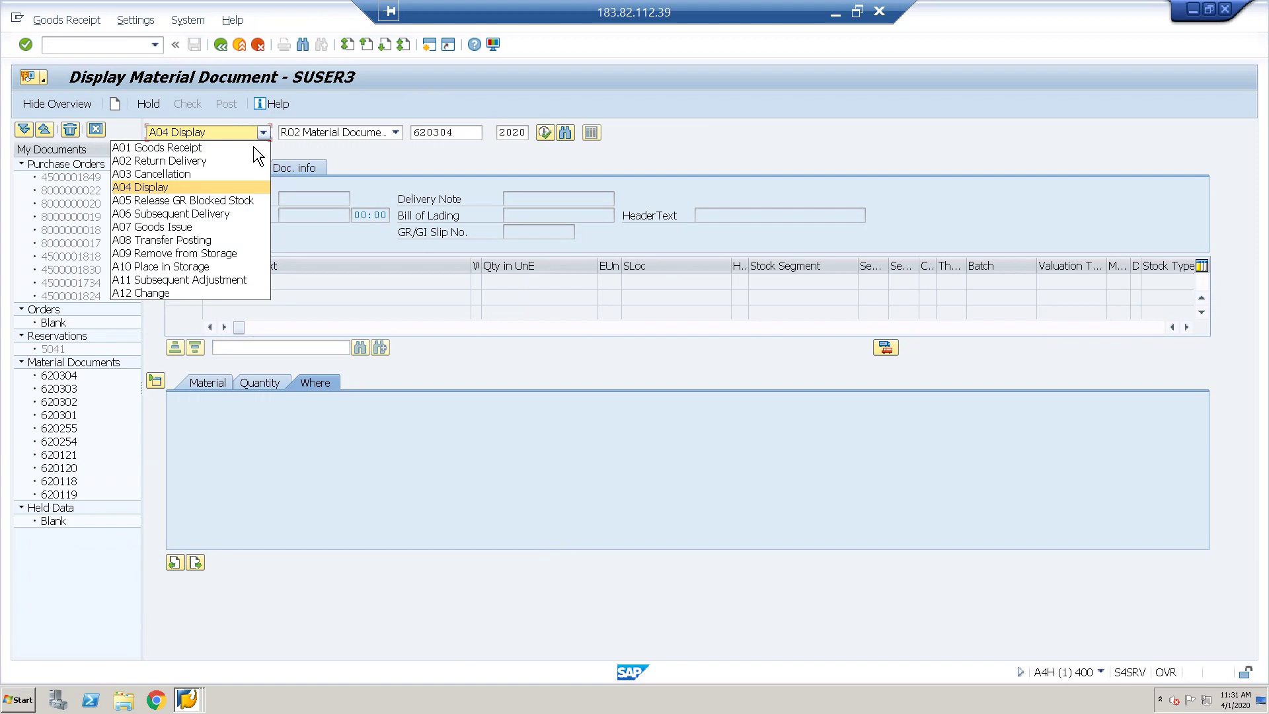
{"action": "key", "text": "Up"}
{"action": "key", "text": "Up"}
{"action": "key", "text": "Up"}
{"action": "key", "text": "Return"}
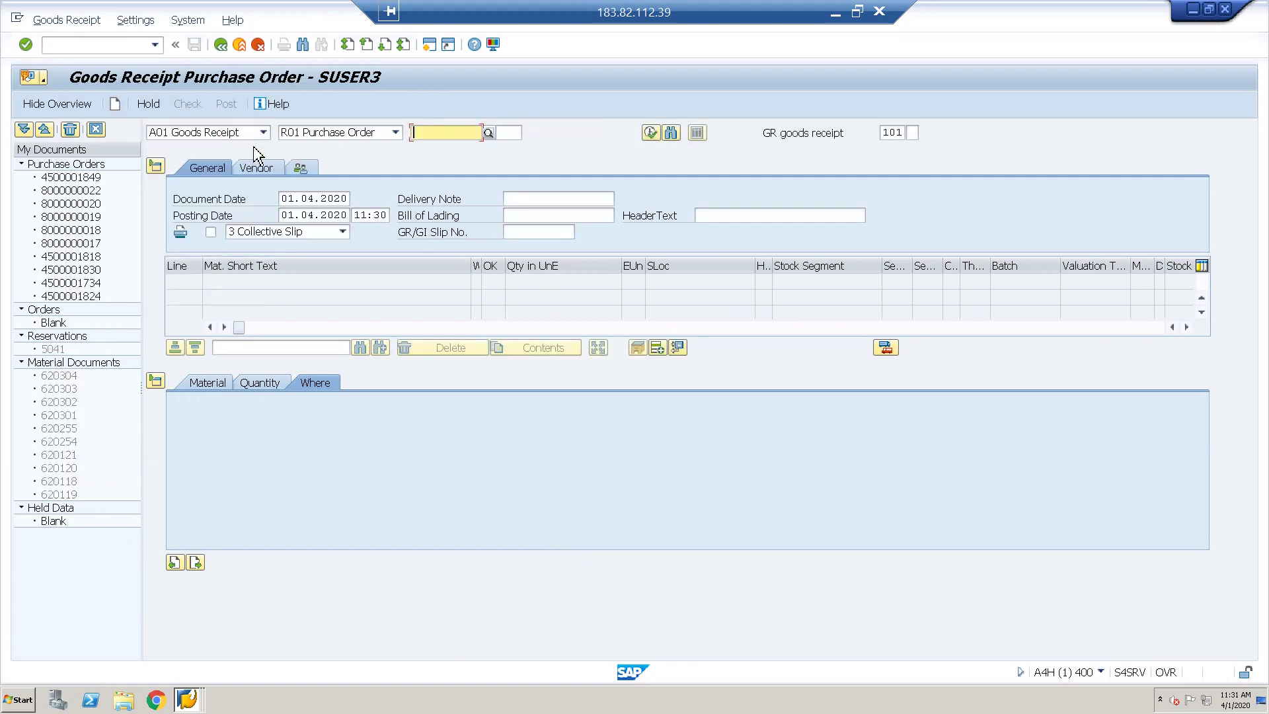
Copy the highlighted purchase order number from the Word notes and load that order into the SAP goods receipt.
{"action": "left_click", "coordinate": [835, 12]}
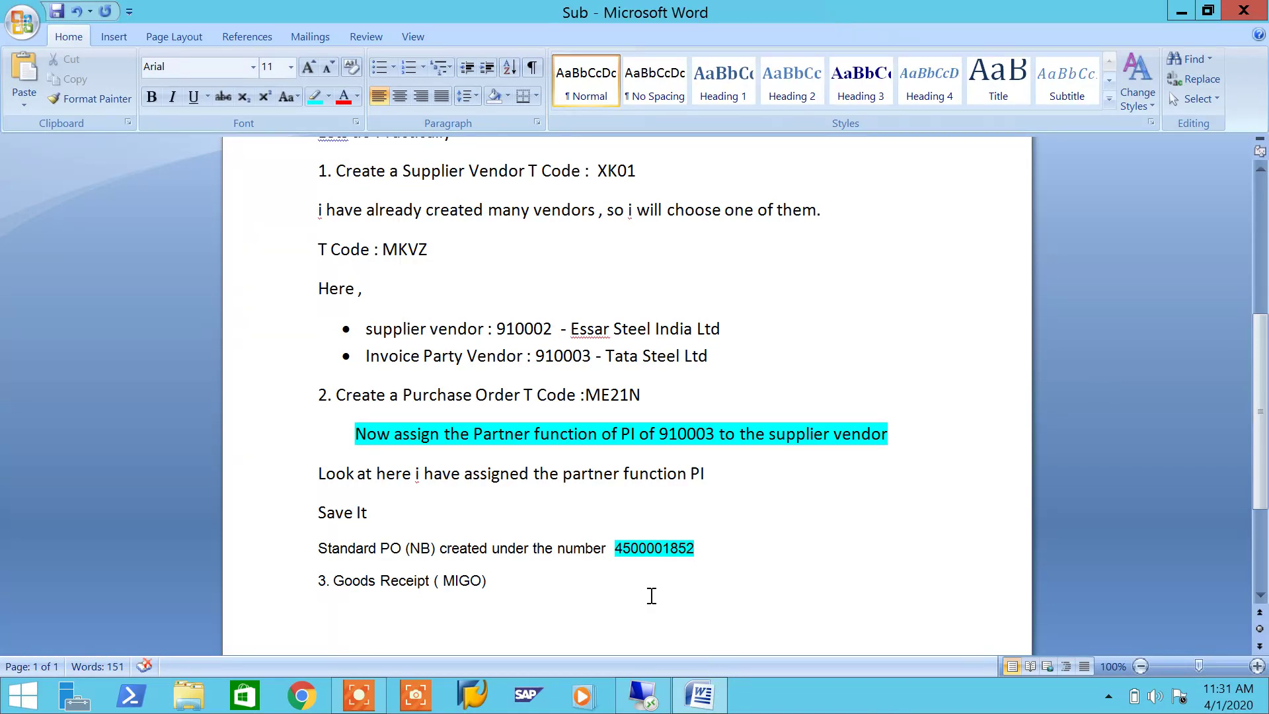
{"action": "left_click_drag", "start_coordinate": [688, 552], "coordinate": [617, 552]}
{"action": "key", "text": "ctrl+c"}
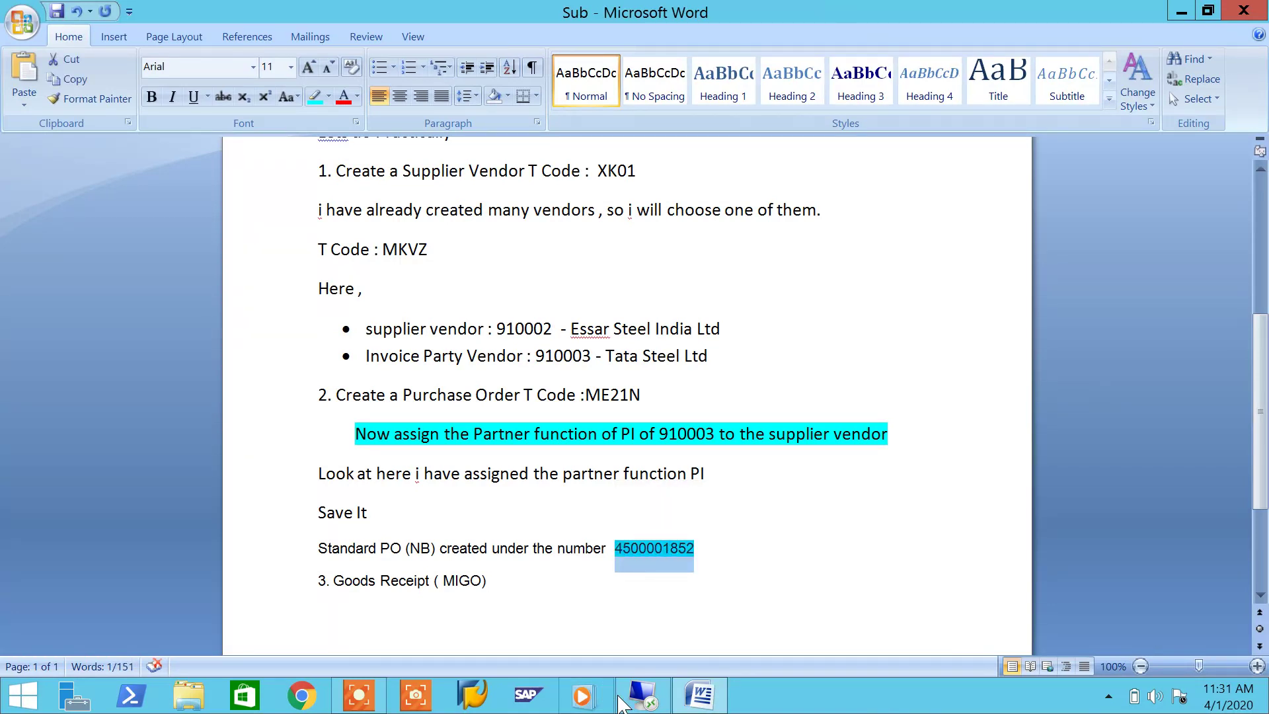
{"action": "left_click", "coordinate": [623, 702]}
{"action": "key", "text": "ctrl+v"}
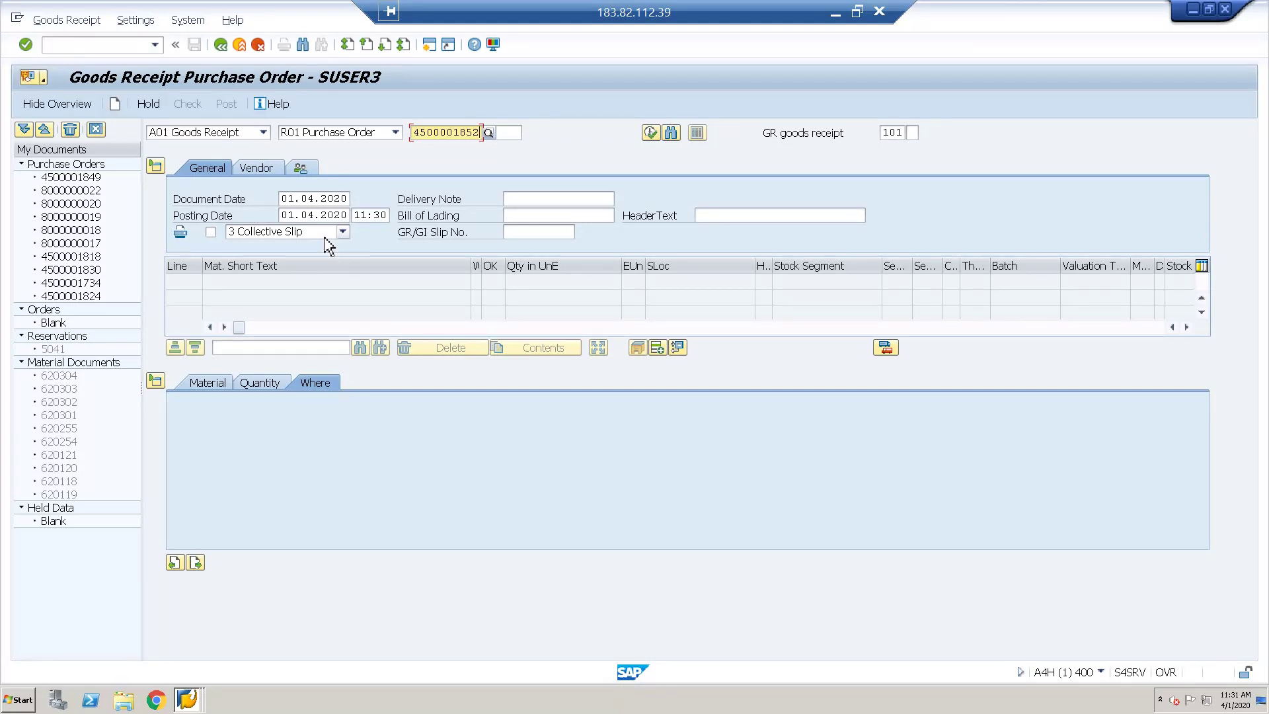
{"action": "key", "text": "Return"}
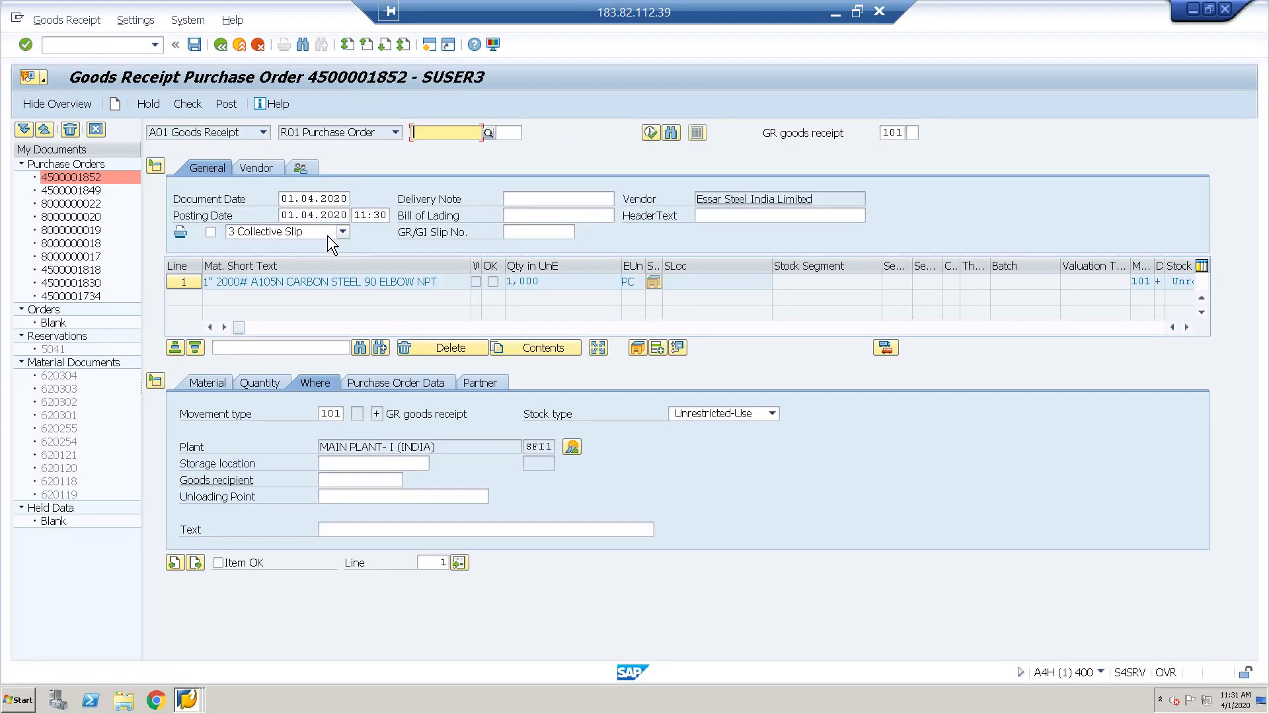
Set the item's storage location to SFFG, mark it Item OK, and check and post the goods receipt.
{"action": "left_click", "coordinate": [349, 467]}
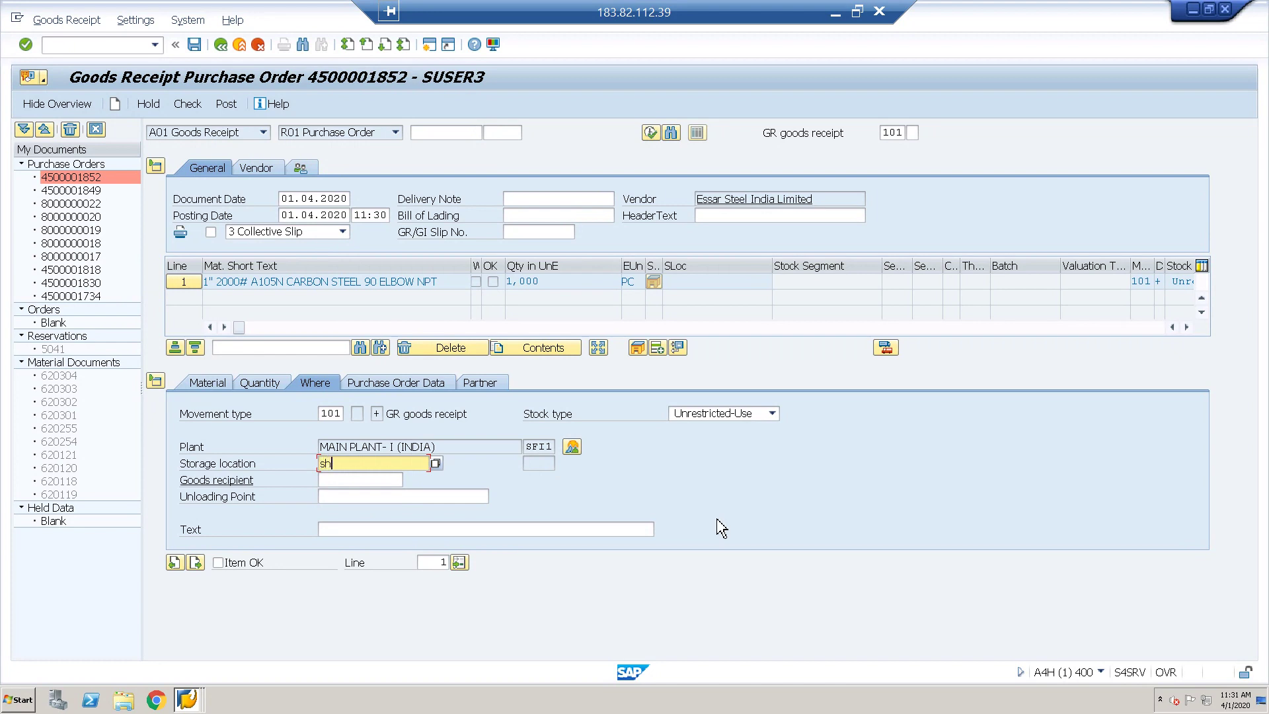
{"action": "type", "text": "sffg"}
{"action": "key", "text": "Return"}
{"action": "left_click", "coordinate": [221, 565]}
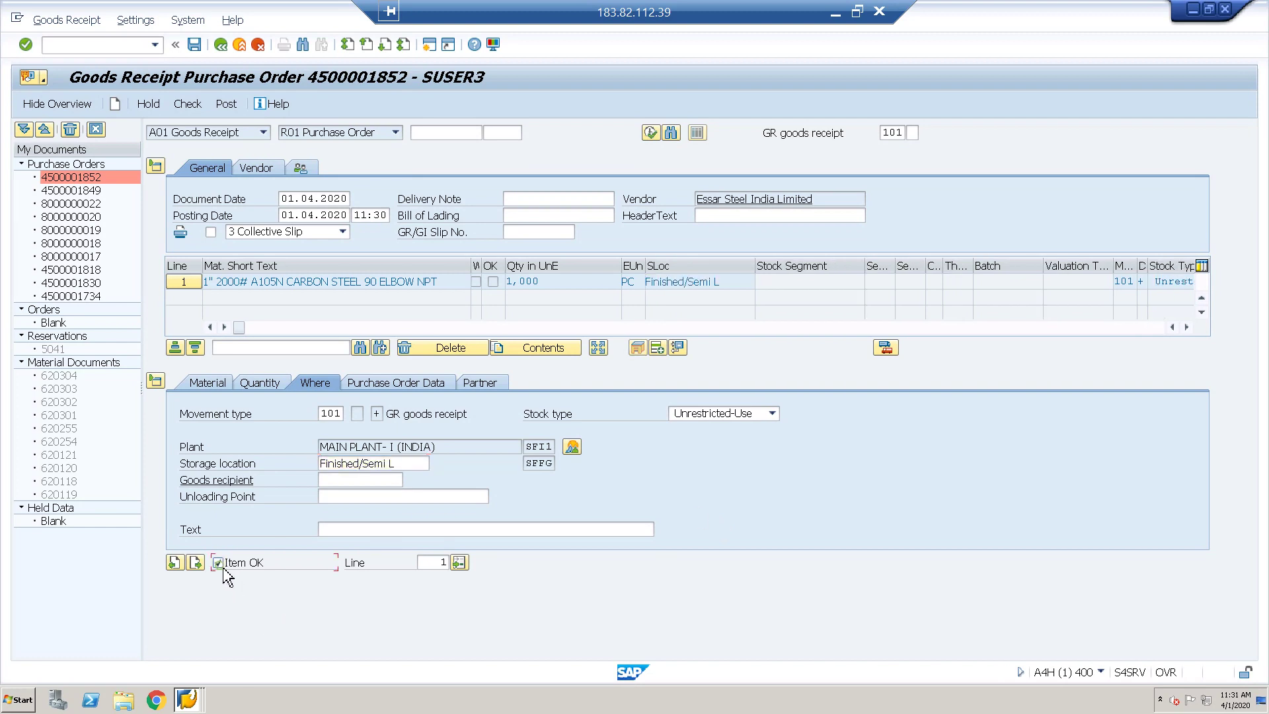
{"action": "left_click", "coordinate": [187, 104]}
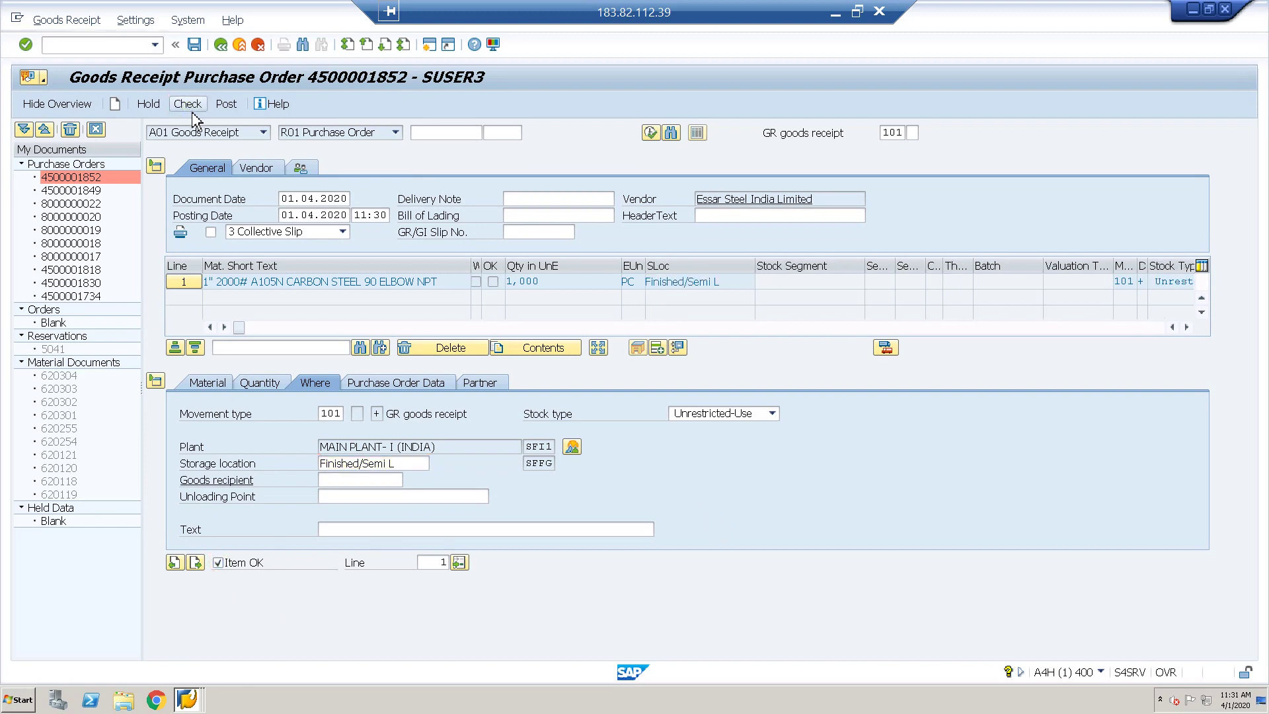
{"action": "left_click", "coordinate": [228, 106]}
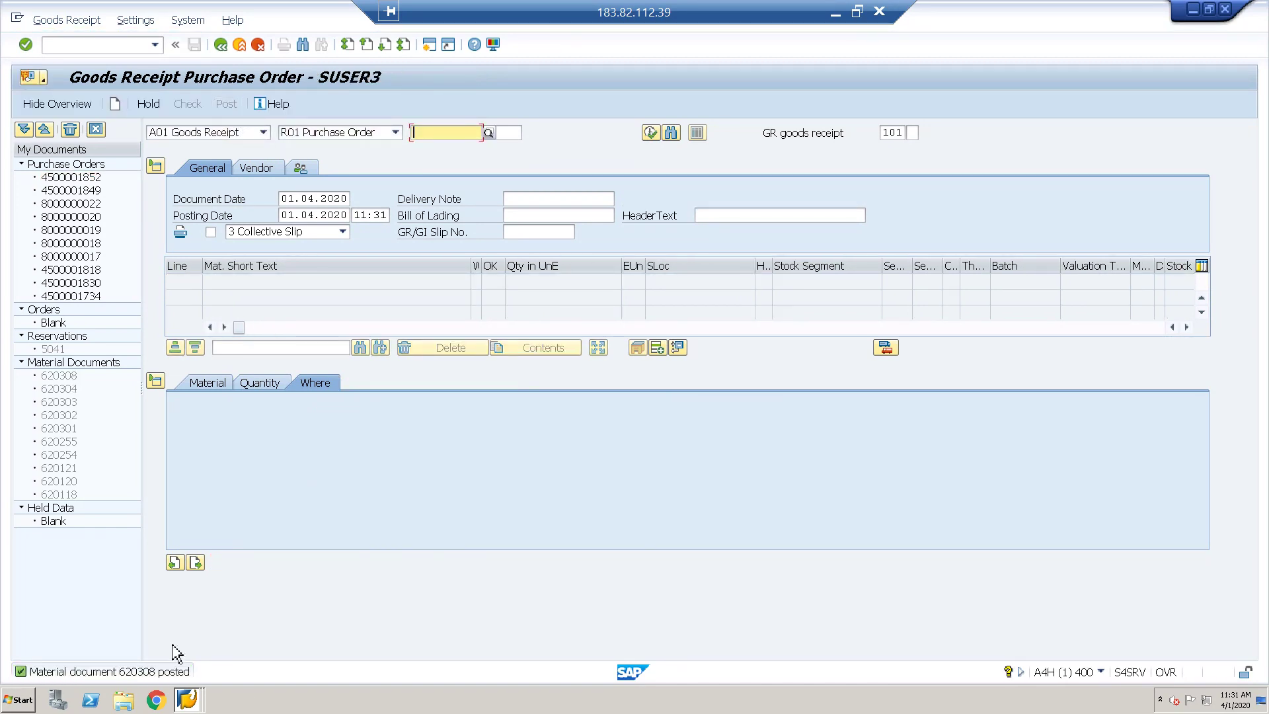
Copy the full material document posting message from SAP and paste it below the Goods Receipt line in the Word notes.
{"action": "double_click", "coordinate": [162, 671]}
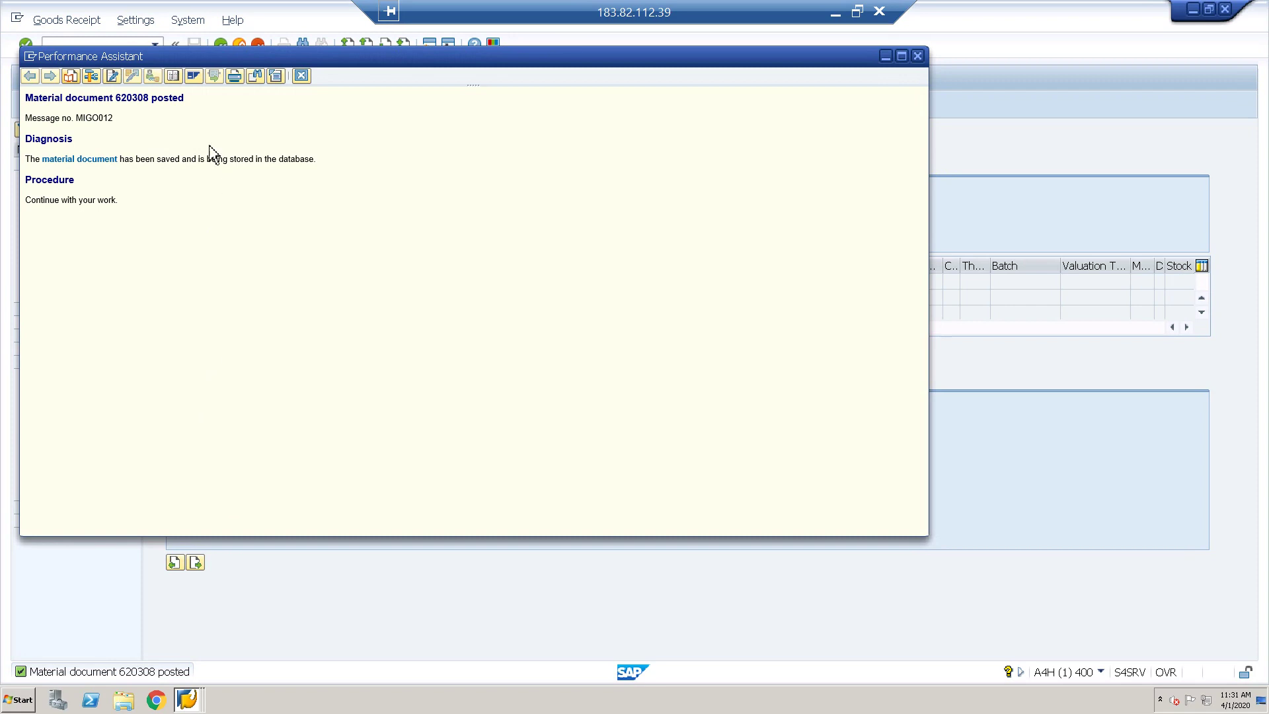
{"action": "left_click_drag", "start_coordinate": [192, 100], "coordinate": [44, 99]}
{"action": "key", "text": "ctrl+c"}
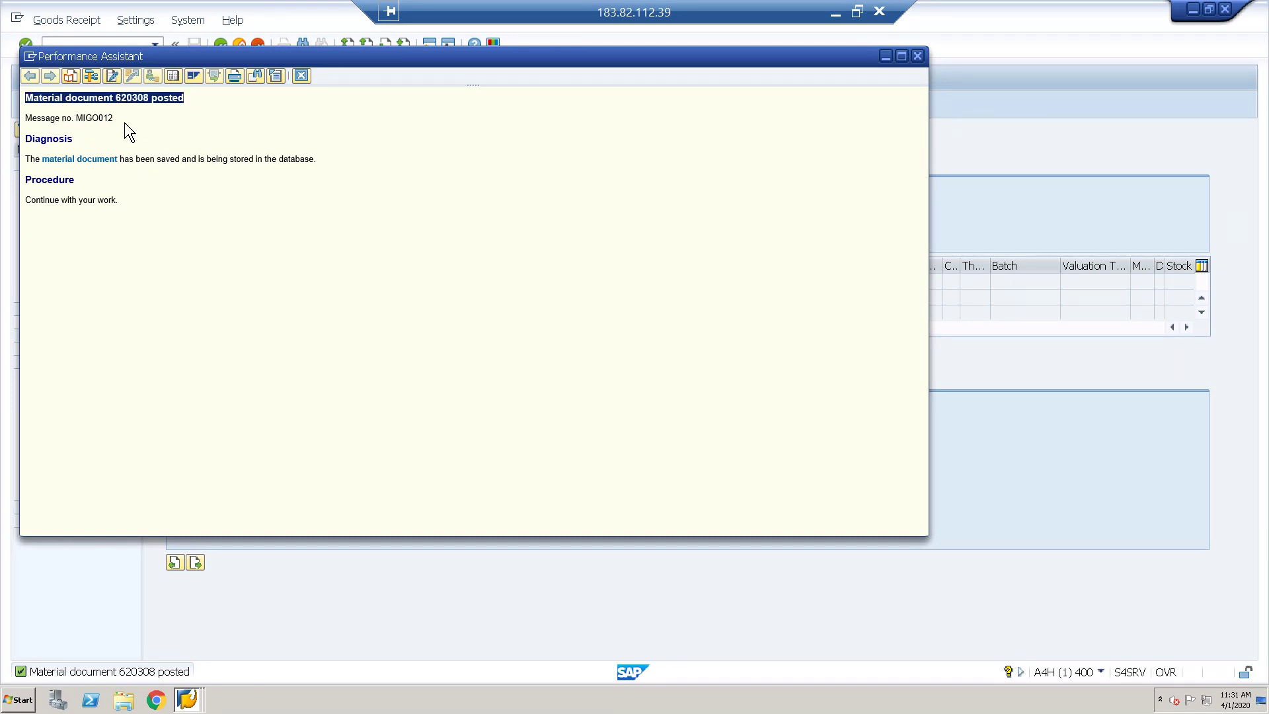
{"action": "left_click", "coordinate": [303, 77]}
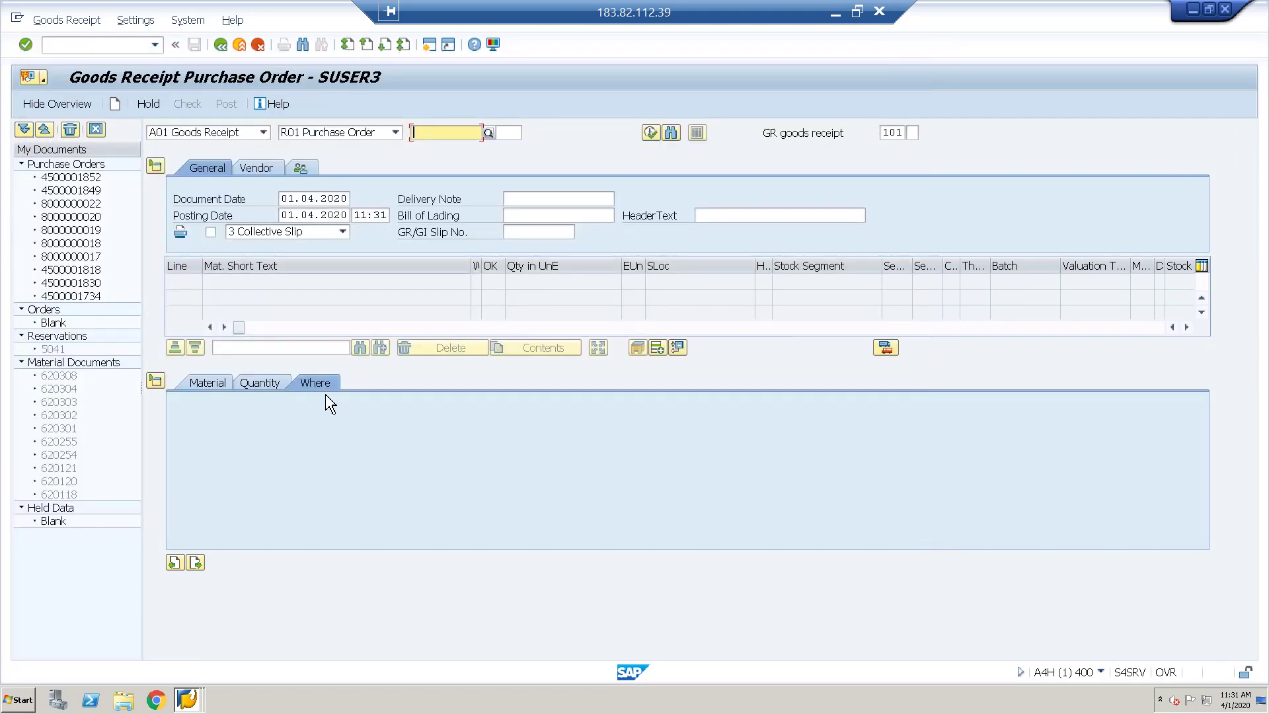
{"action": "left_click", "coordinate": [835, 12]}
{"action": "left_click", "coordinate": [747, 640]}
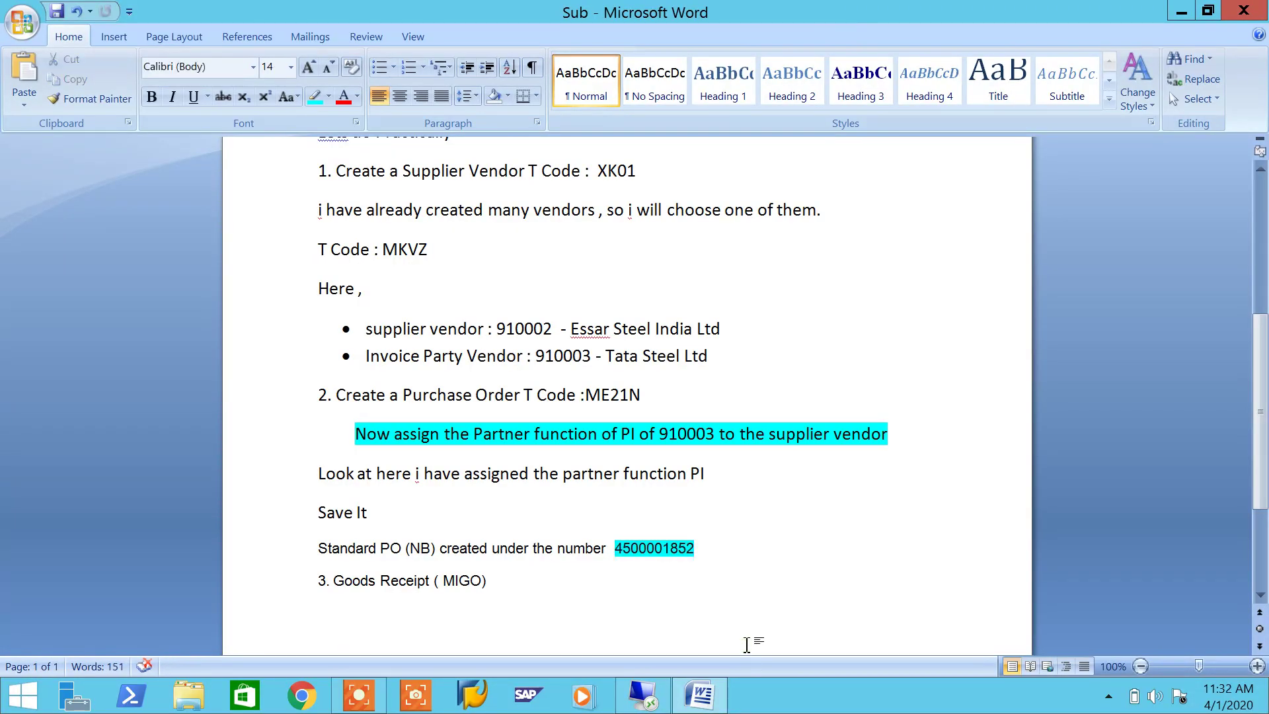
{"action": "key", "text": "ctrl+v"}
{"action": "key", "text": "Return"}
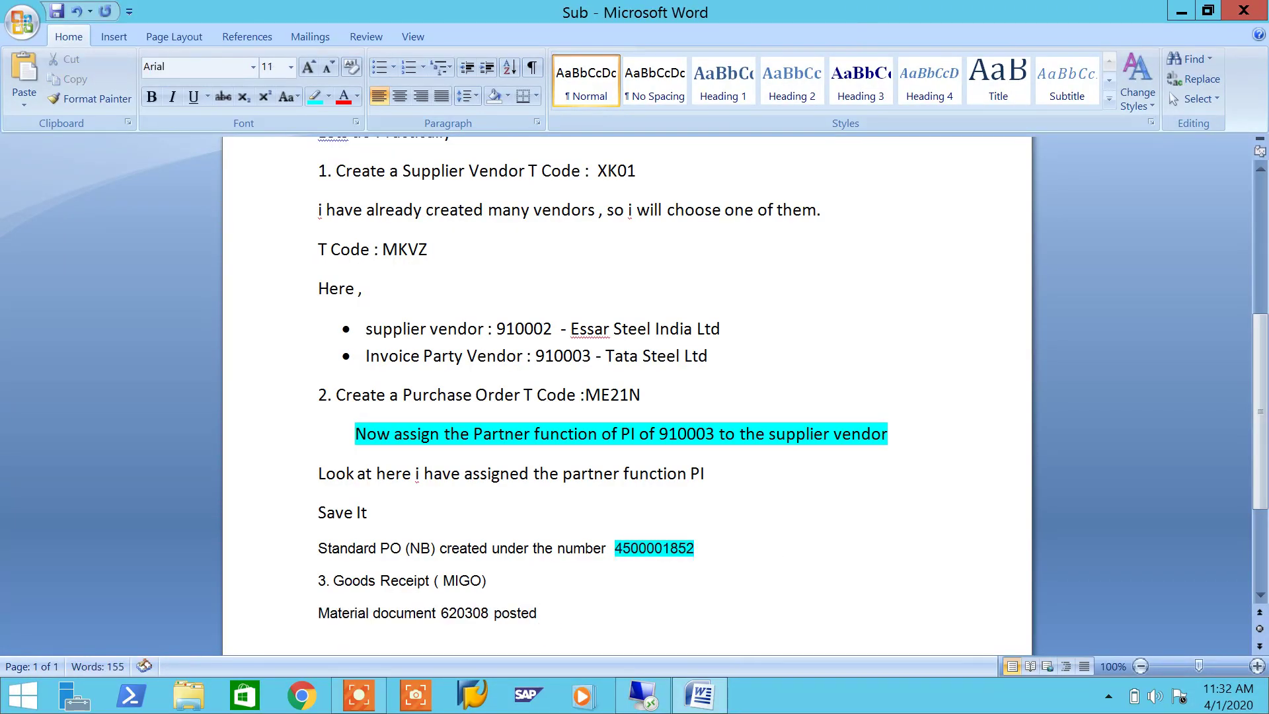
Add the line "sorry show you one thing" below the pasted material document message.
{"action": "type", "text": "soor"}
{"action": "key", "text": "BackSpace"}
{"action": "key", "text": "BackSpace"}
{"action": "key", "text": "BackSpace"}
{"action": "type", "text": "rry show you one"}
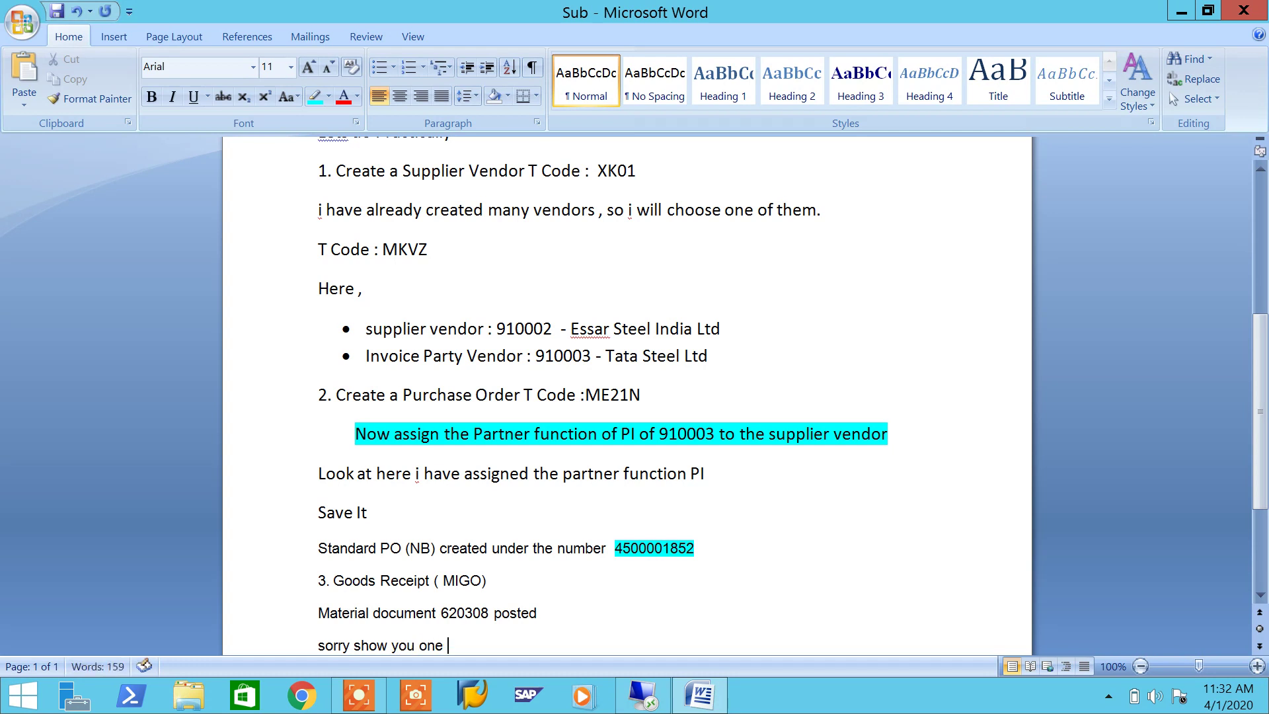
{"action": "key", "text": "BackSpace"}
{"action": "type", "text": "t"}
{"action": "key", "text": "BackSpace"}
{"action": "type", "text": "hing"}
{"action": "key", "text": "Return"}
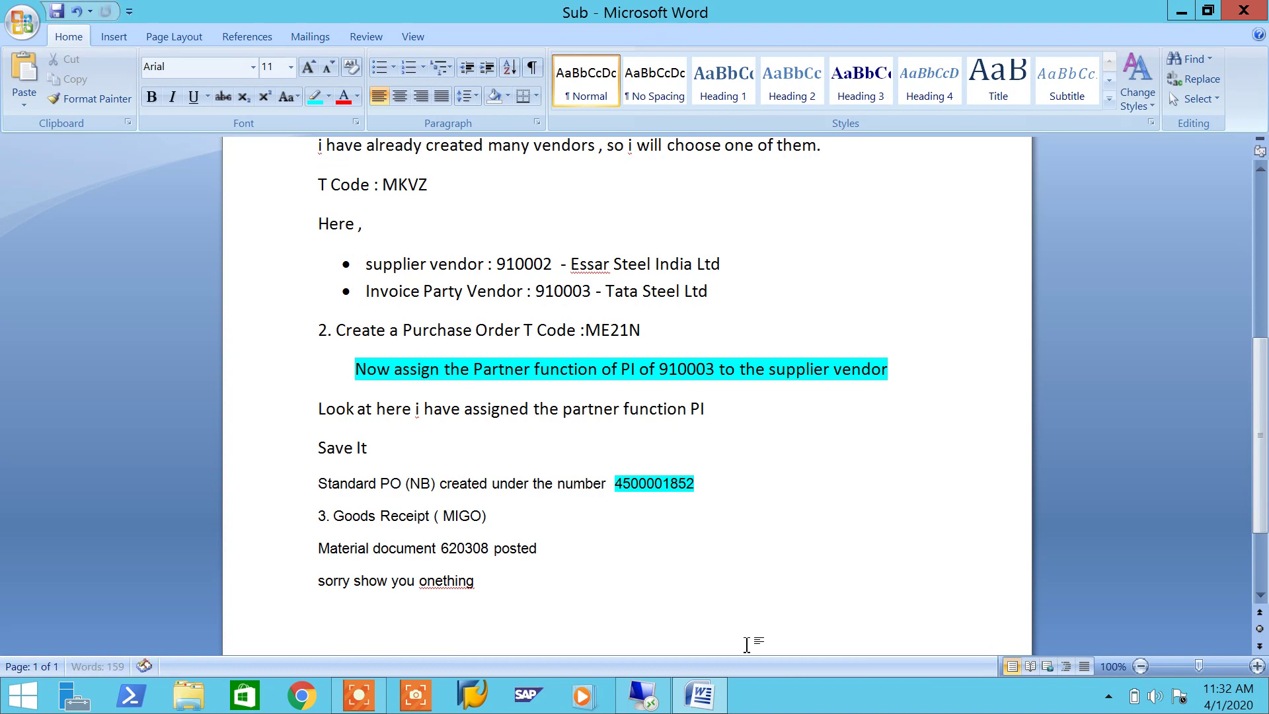
{"action": "left_click", "coordinate": [446, 580]}
Switch to SAP and display the material document just posted, using MIGO's A04 Display action.
{"action": "left_click", "coordinate": [647, 696]}
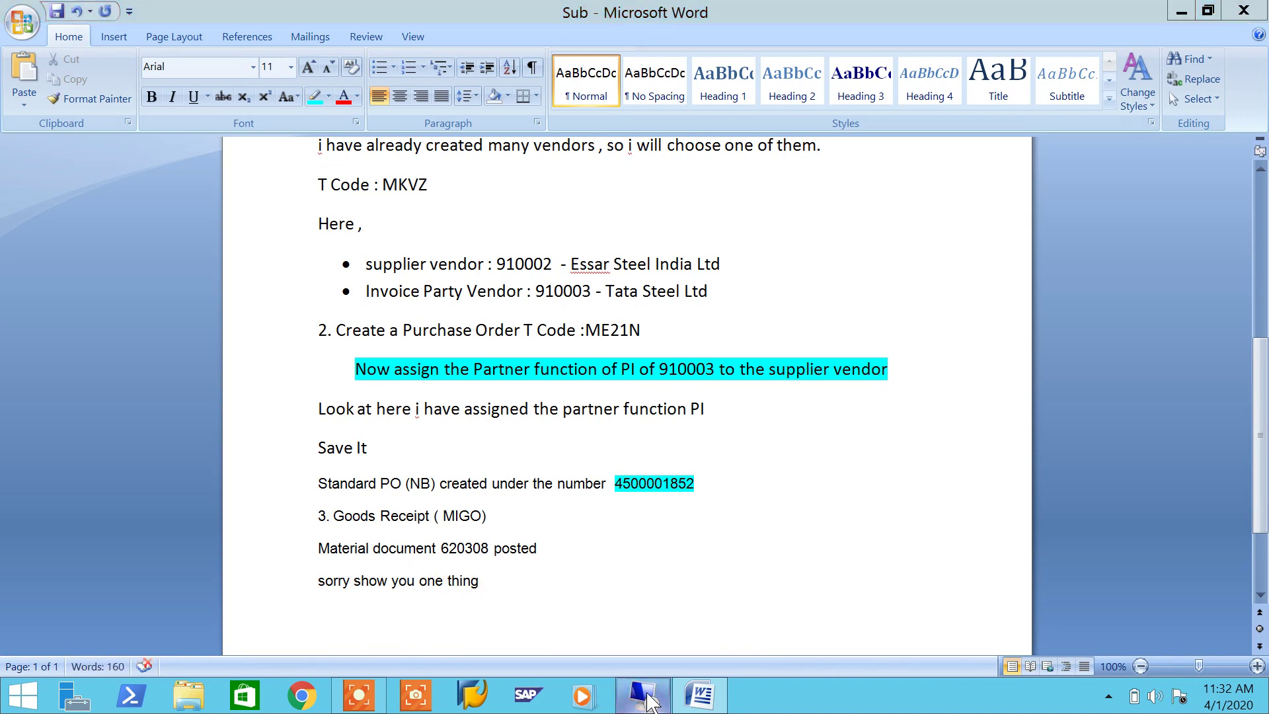
{"action": "left_click", "coordinate": [230, 135]}
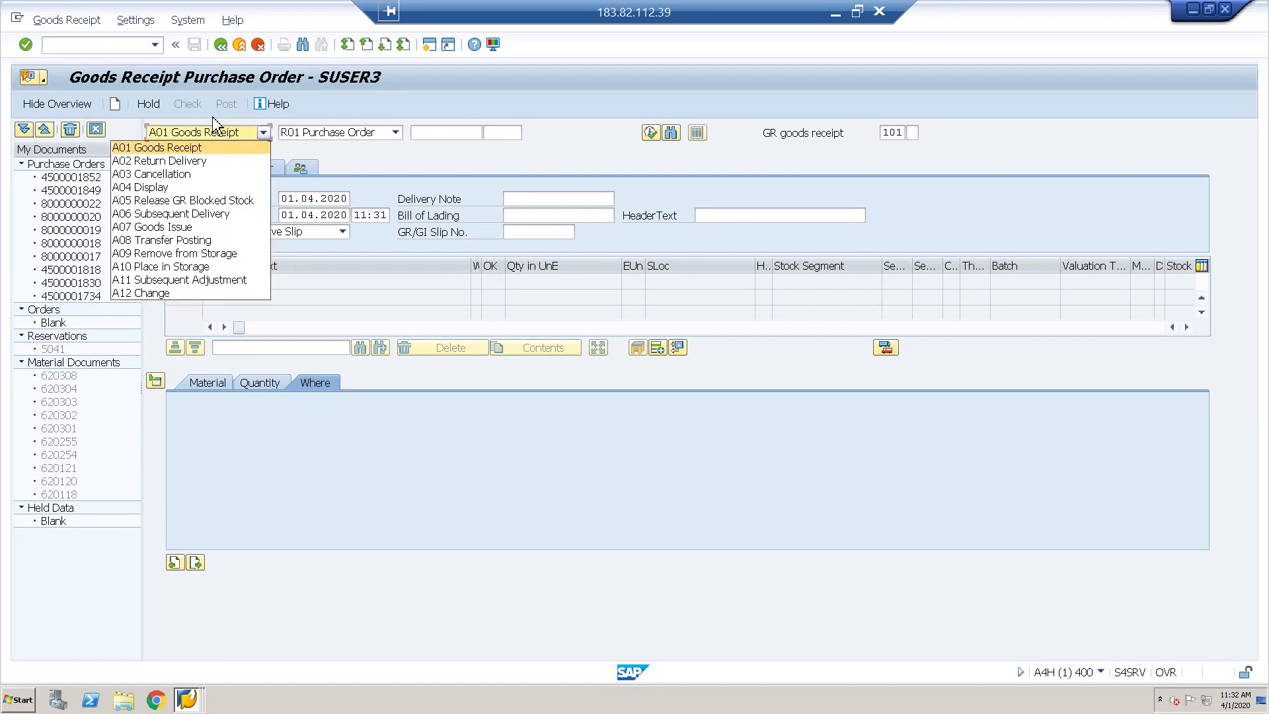
{"action": "key", "text": "Down"}
{"action": "key", "text": "Down"}
{"action": "key", "text": "Down"}
{"action": "key", "text": "Return"}
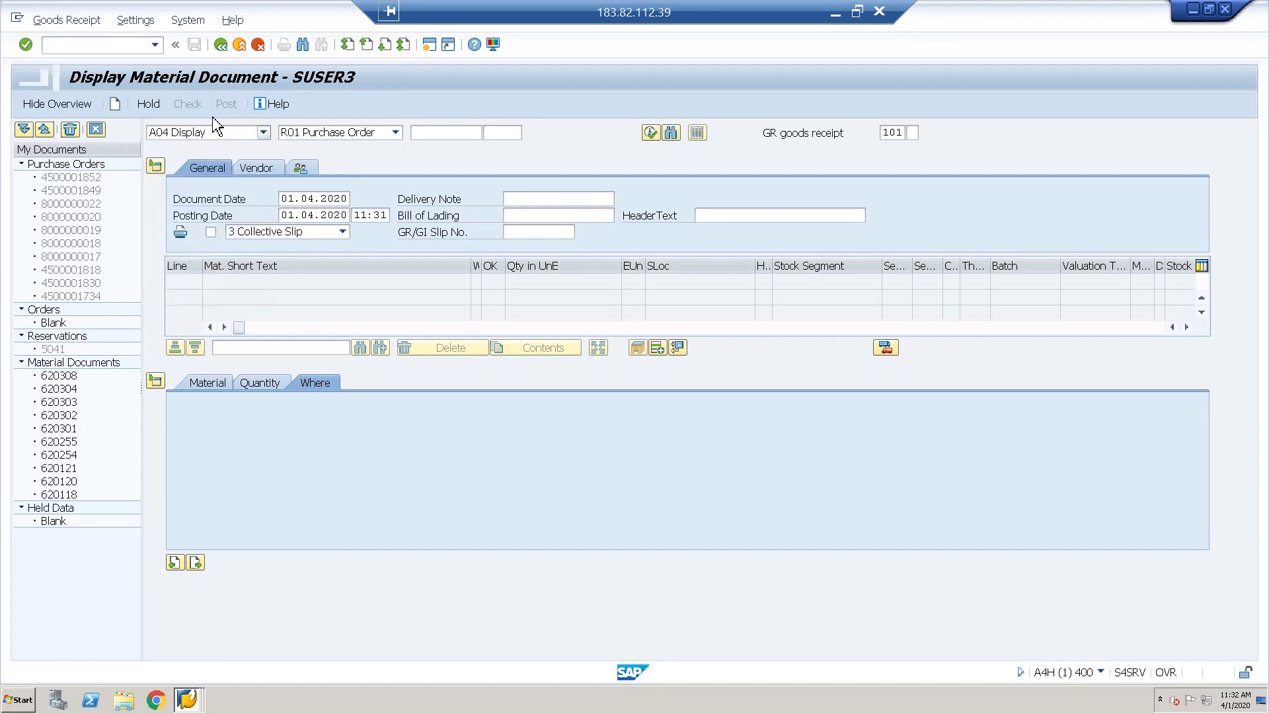
{"action": "key", "text": "Return"}
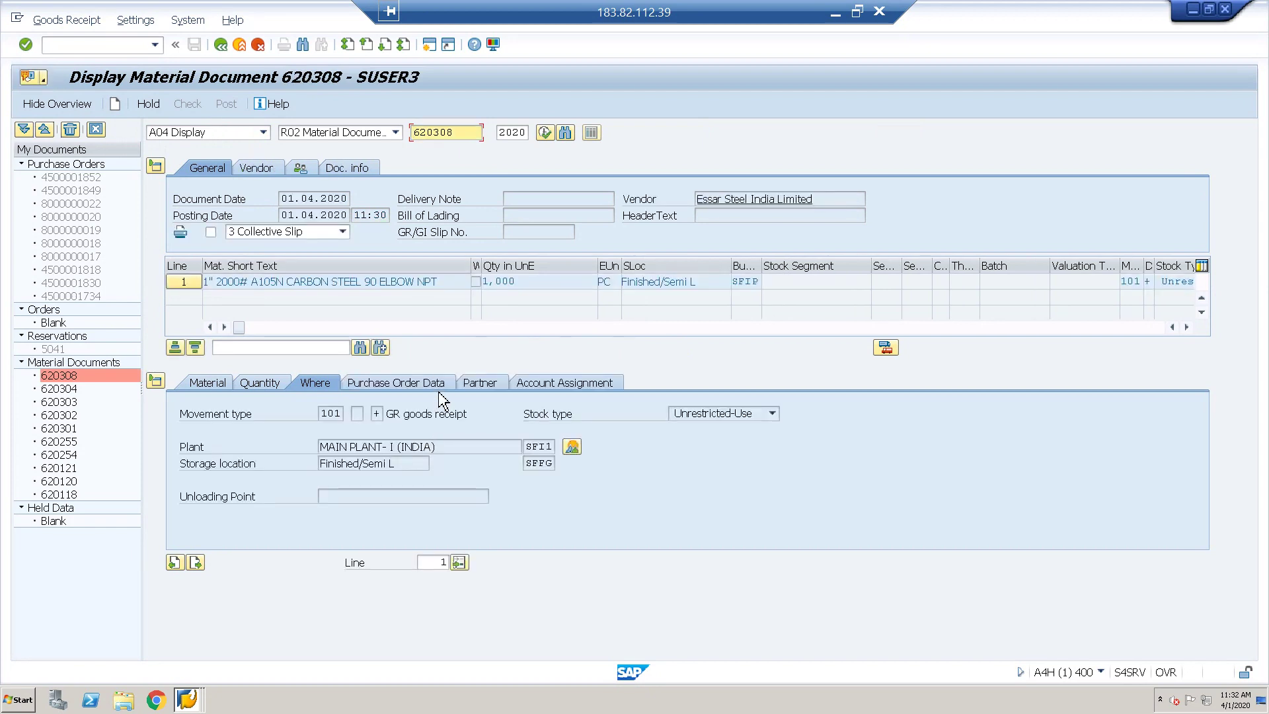
Examine the item's partner and account assignment data, and open the accounting document belonging to the material document.
{"action": "left_click", "coordinate": [500, 386]}
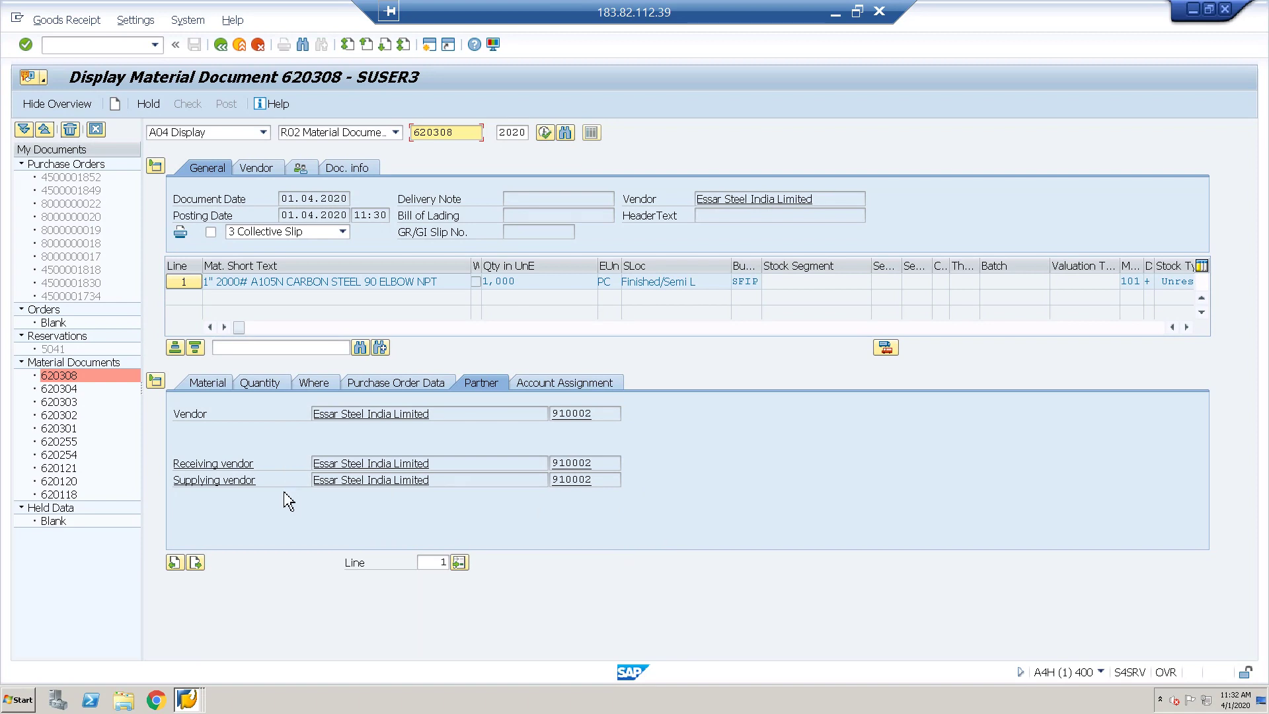
{"action": "left_click", "coordinate": [576, 389]}
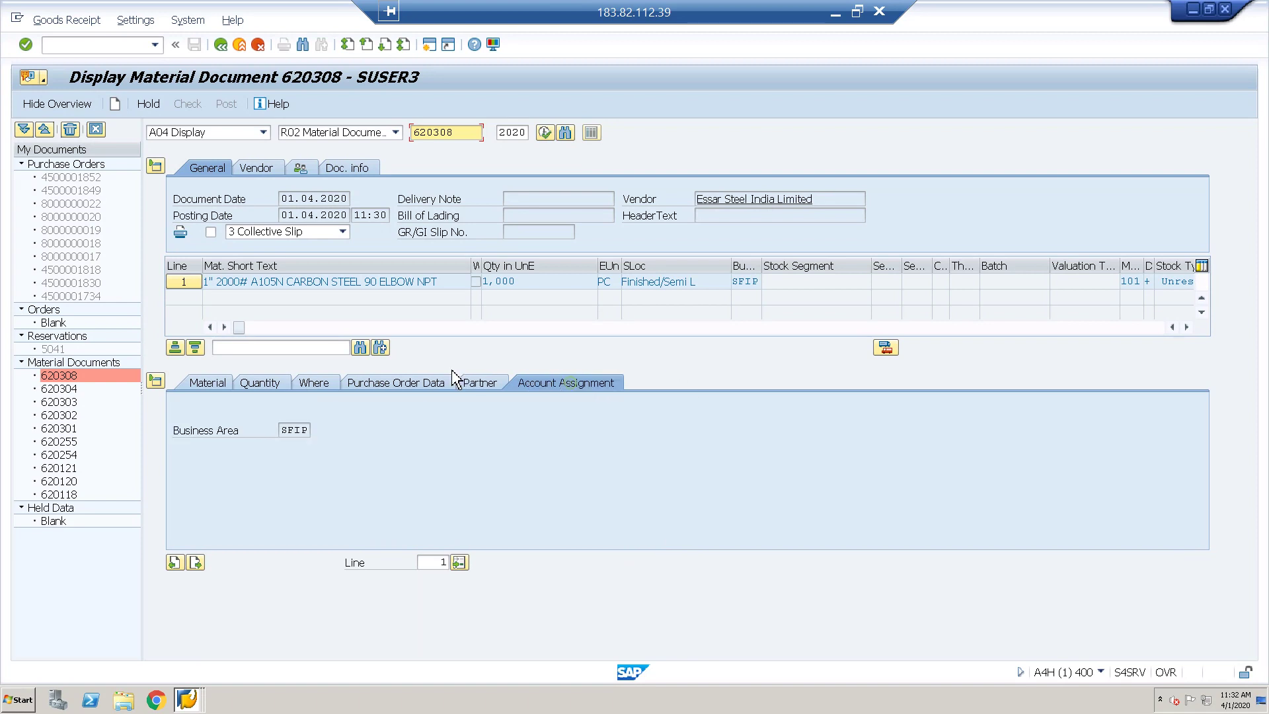
{"action": "left_click", "coordinate": [351, 176]}
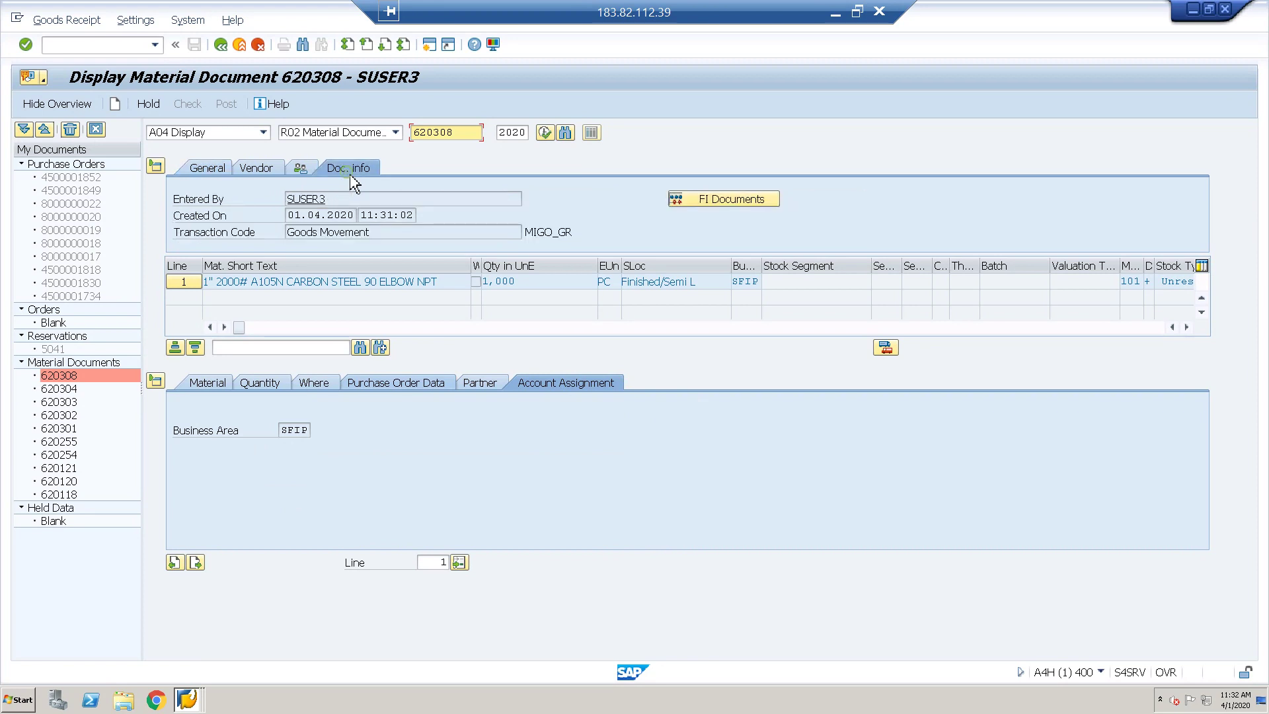
{"action": "left_click", "coordinate": [706, 203]}
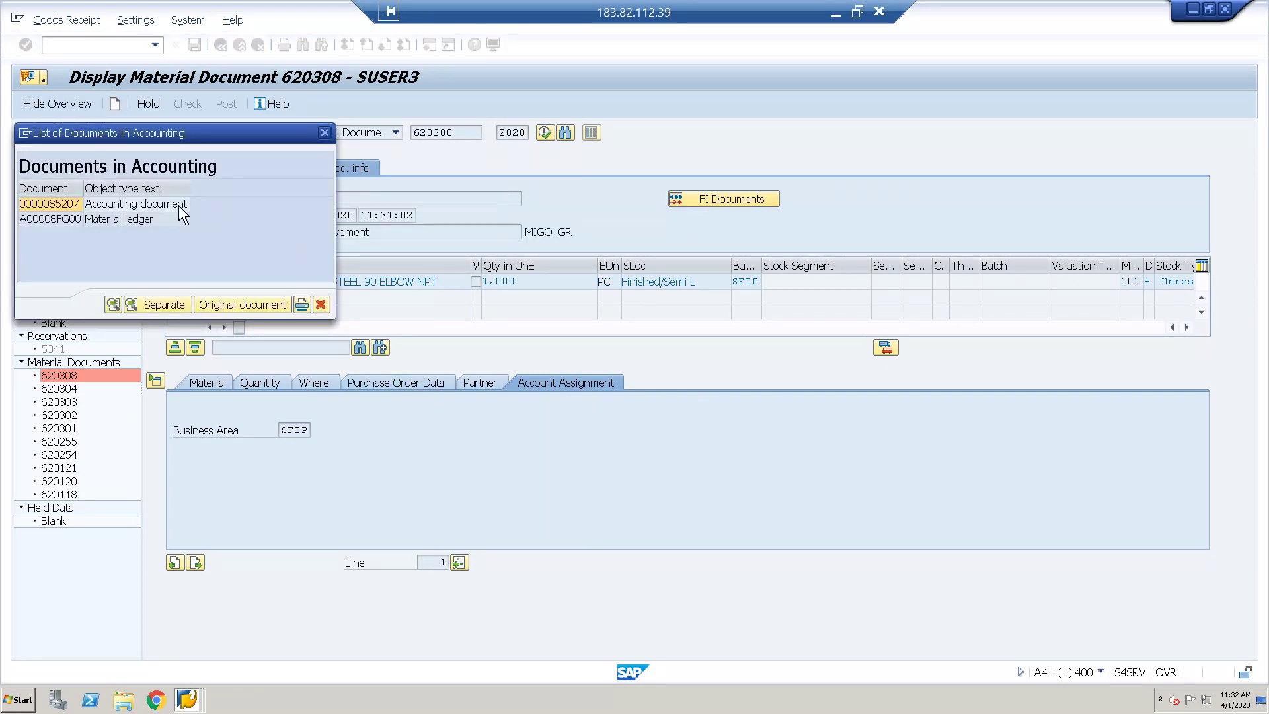
{"action": "double_click", "coordinate": [162, 205]}
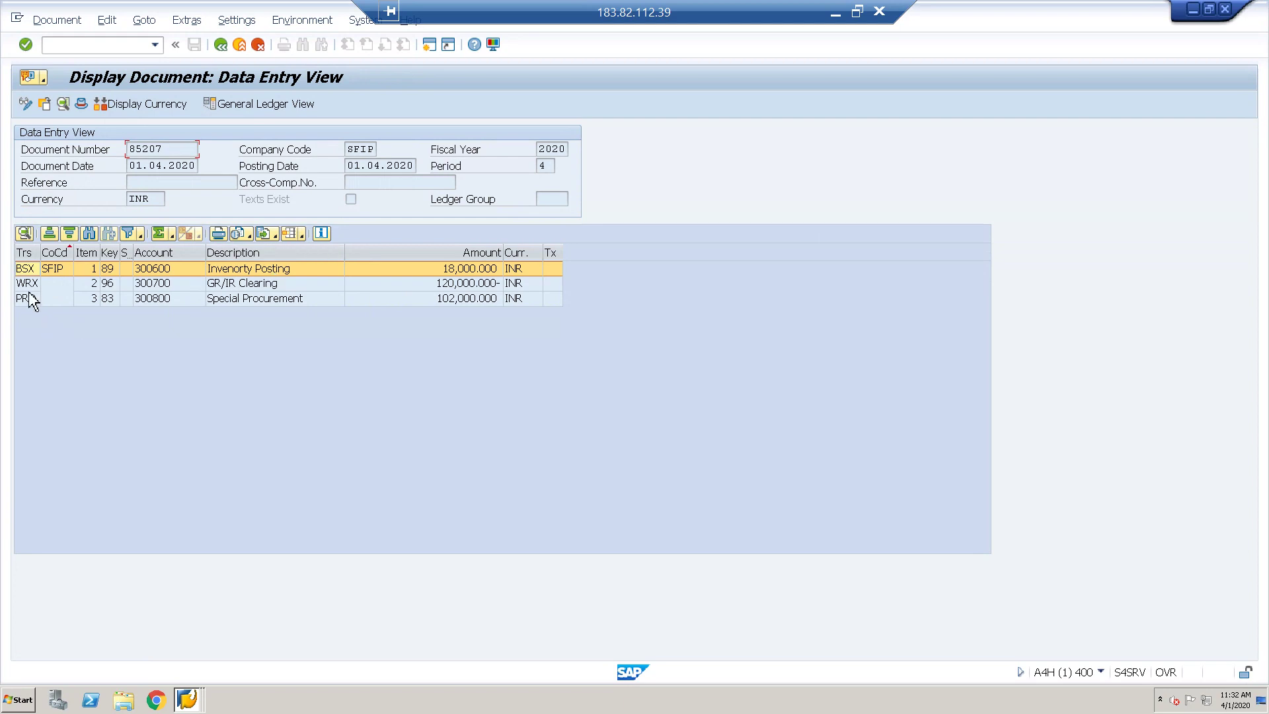
Switch to the Word notes and add the line "Accounting entries" below "sorry show you one thing".
{"action": "left_click", "coordinate": [836, 13]}
{"action": "left_click", "coordinate": [764, 595]}
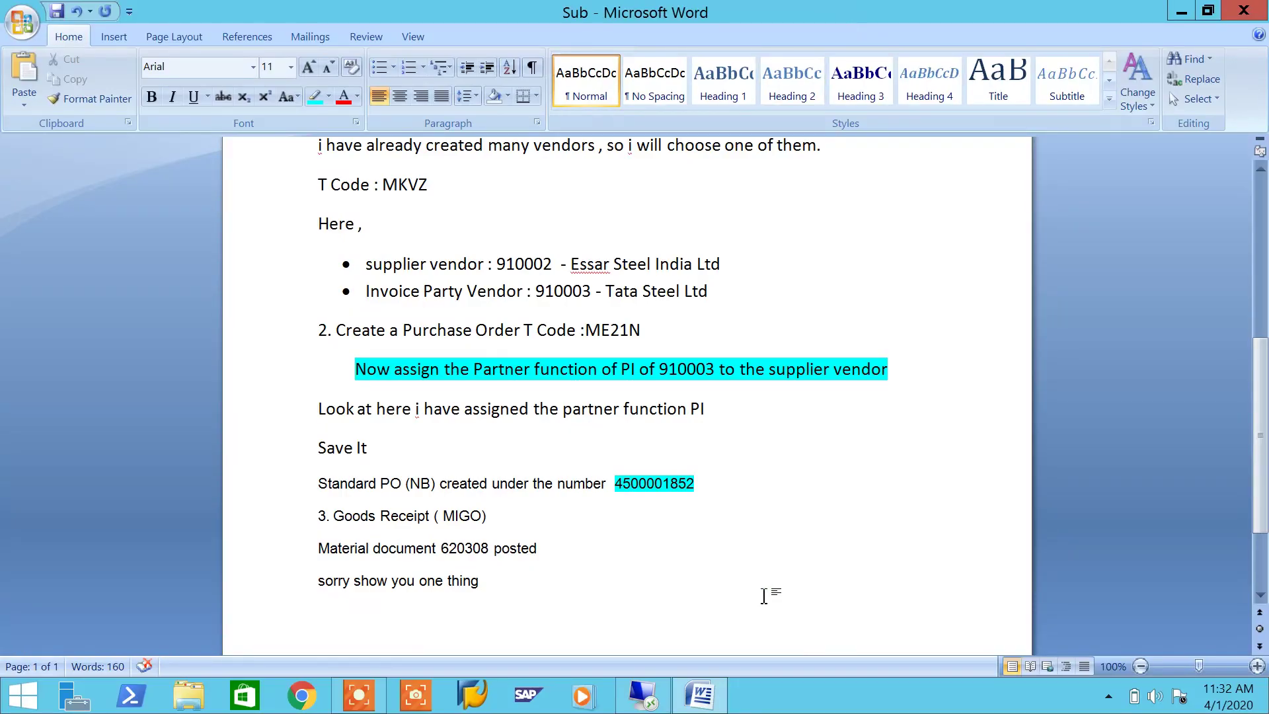
{"action": "key", "text": "Return"}
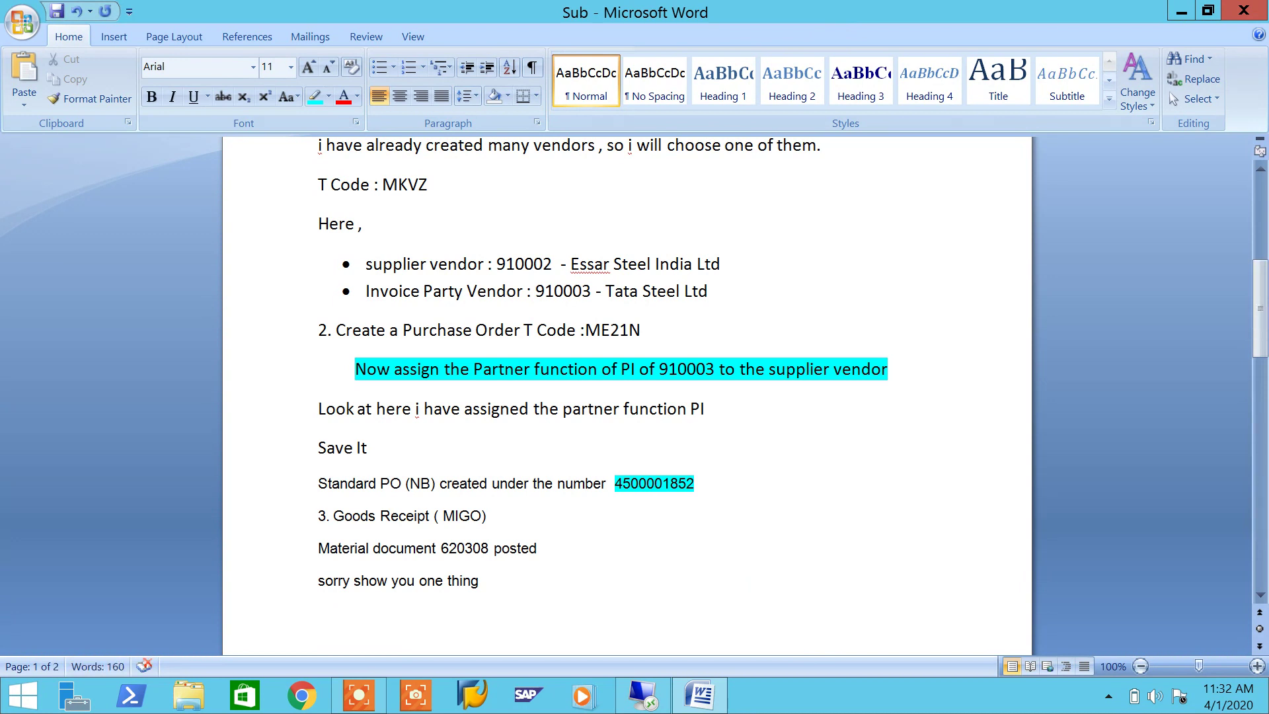
{"action": "type", "text": "Accounting"}
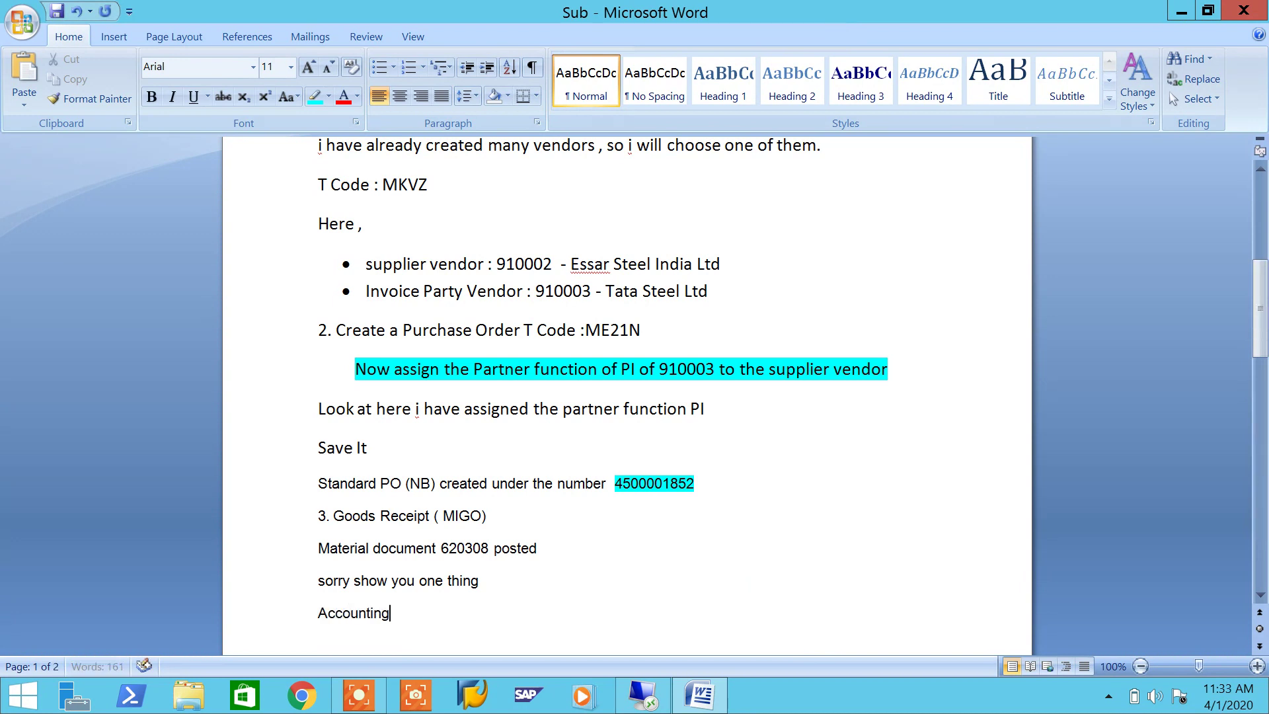
{"action": "type", "text": " entries"}
{"action": "key", "text": "Return"}
Add the entry "BSX Debit" below the "Accounting entries" line.
{"action": "type", "text": "B"}
{"action": "type", "text": "SX"}
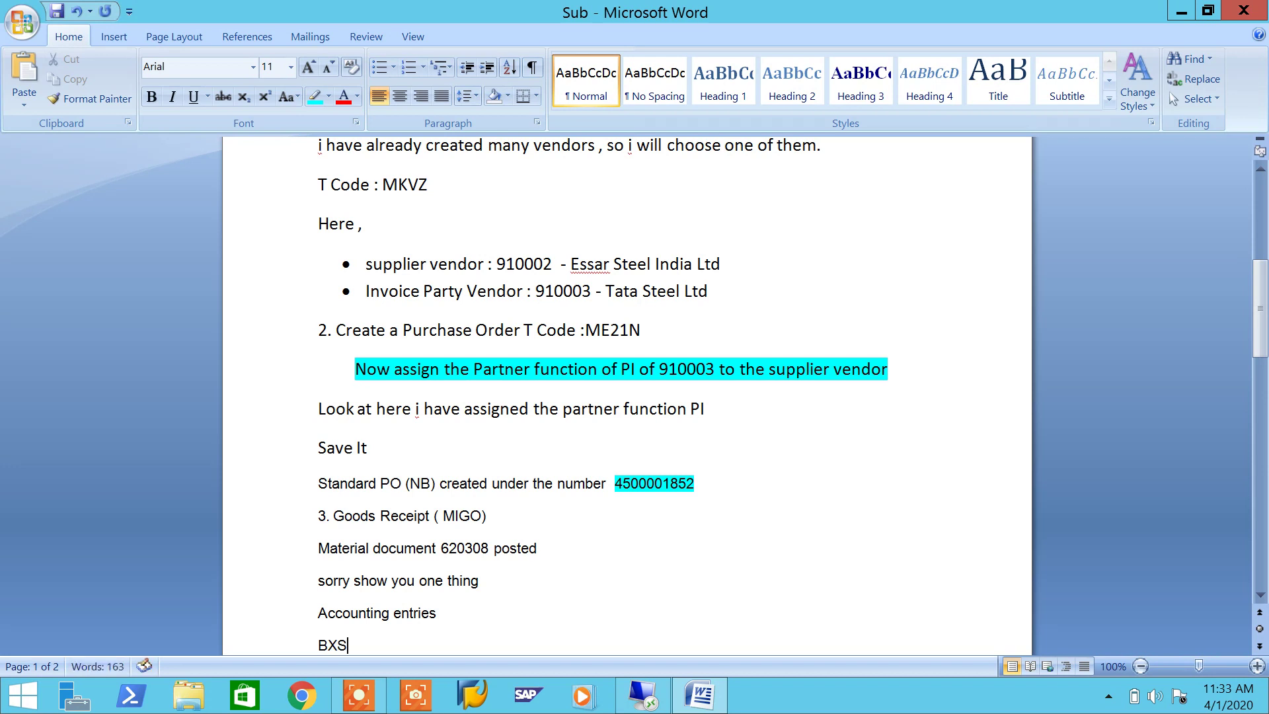
{"action": "key", "text": "BackSpace"}
{"action": "key", "text": "BackSpace"}
{"action": "type", "text": "SX"}
{"action": "type", "text": "-"}
{"action": "key", "text": "BackSpace"}
{"action": "key", "text": "BackSpace"}
{"action": "type", "text": "Debite"}
{"action": "key", "text": "BackSpace"}
Insert blank lines above "Accounting entries" so that this block starts on the second page.
{"action": "key", "text": "Return"}
{"action": "key", "text": "Return"}
{"action": "key", "text": "Return"}
{"action": "key", "text": "Return"}
{"action": "key", "text": "Return"}
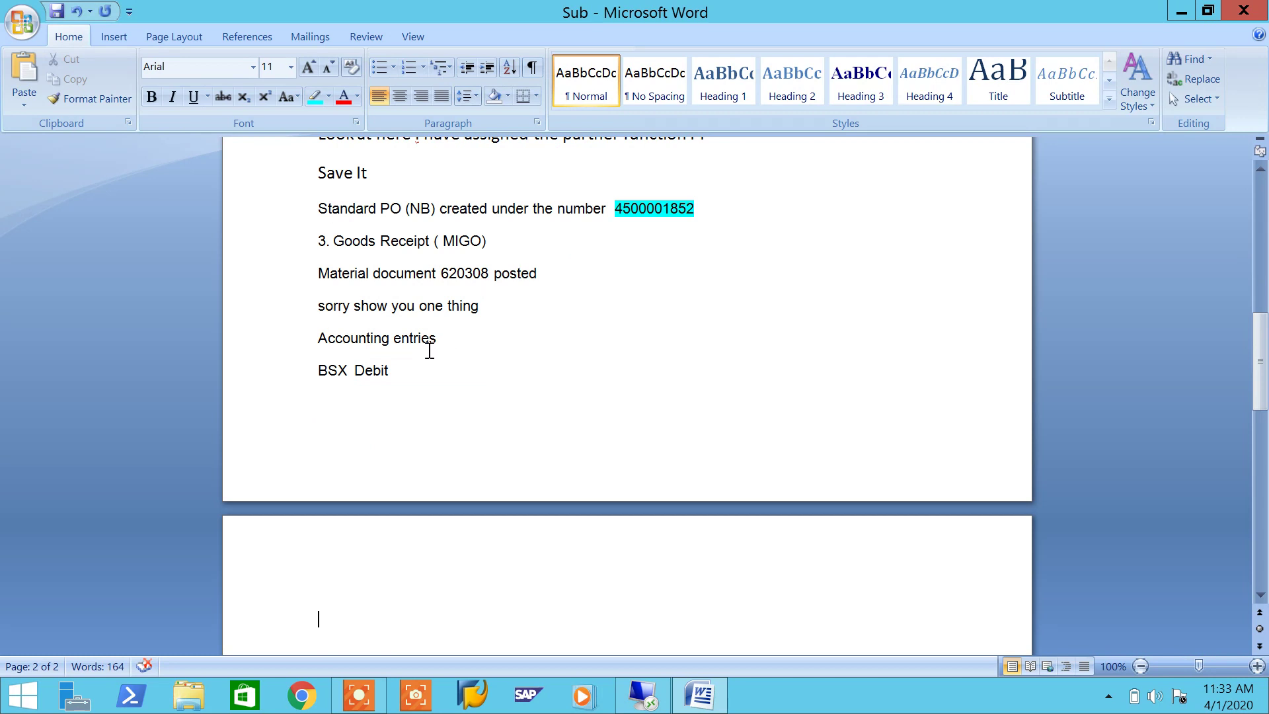
{"action": "left_click", "coordinate": [311, 341]}
{"action": "key", "text": "Return"}
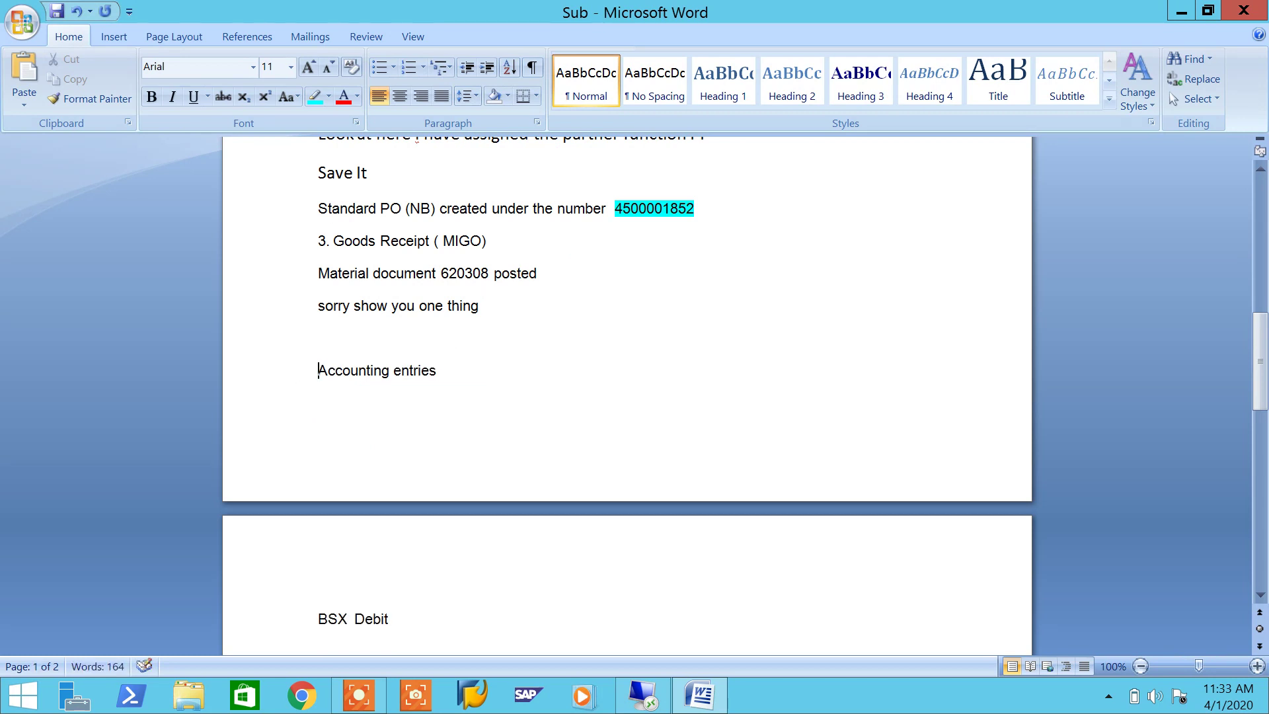
{"action": "key", "text": "Return"}
{"action": "key", "text": "Return"}
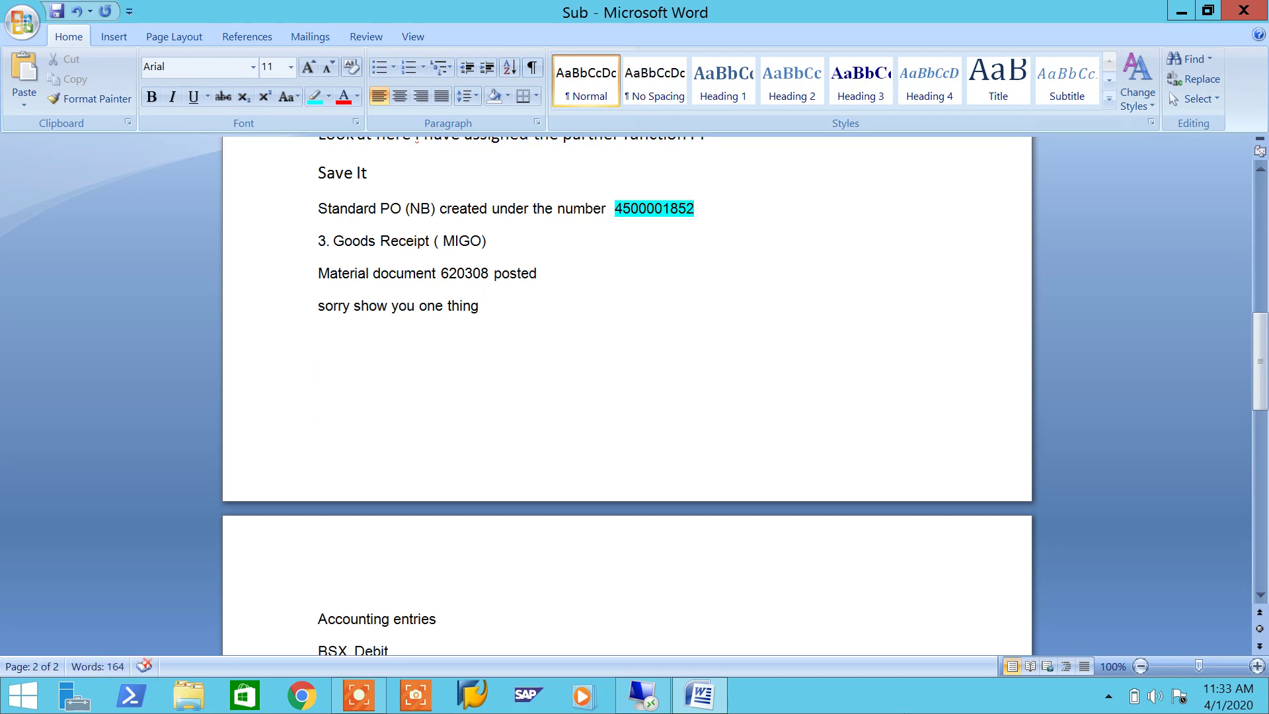
Check the accounting document in SAP, and change "Debit" to "Credit" in the BSX line of the Word notes.
{"action": "left_click", "coordinate": [643, 696]}
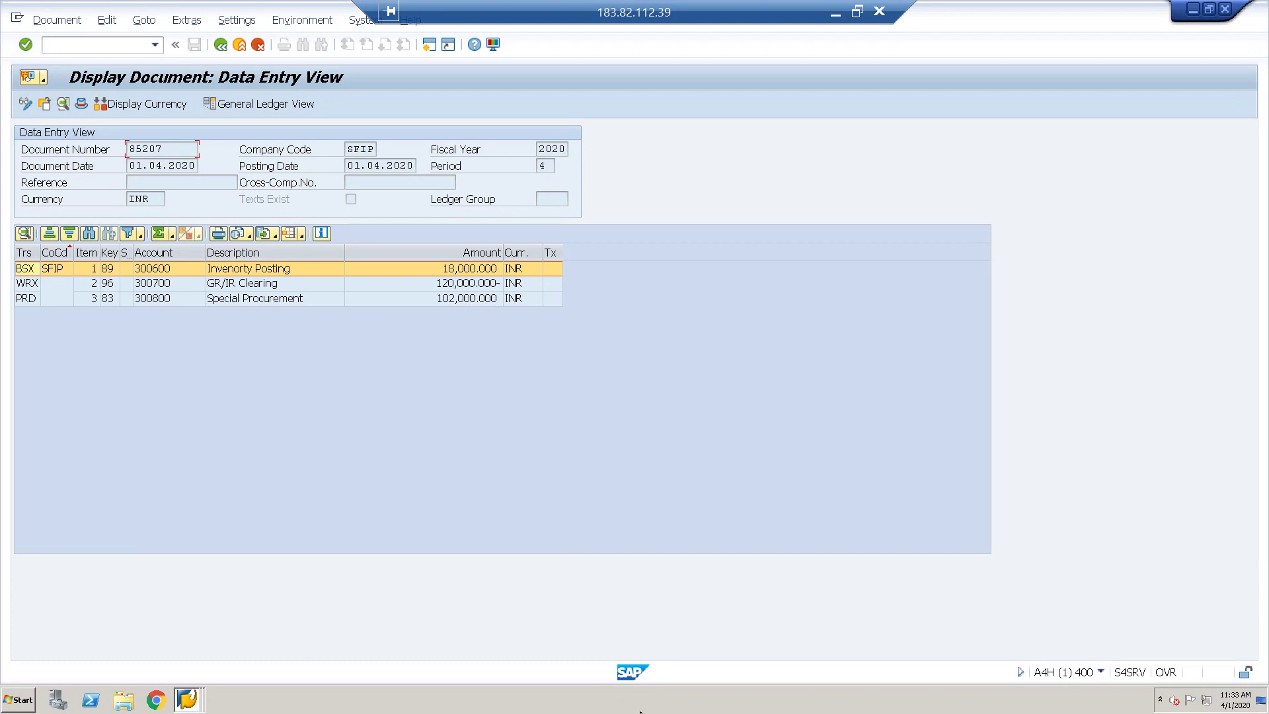
{"action": "left_click", "coordinate": [835, 14]}
{"action": "scroll", "coordinate": [595, 479], "scroll_direction": "down", "scroll_amount": 3}
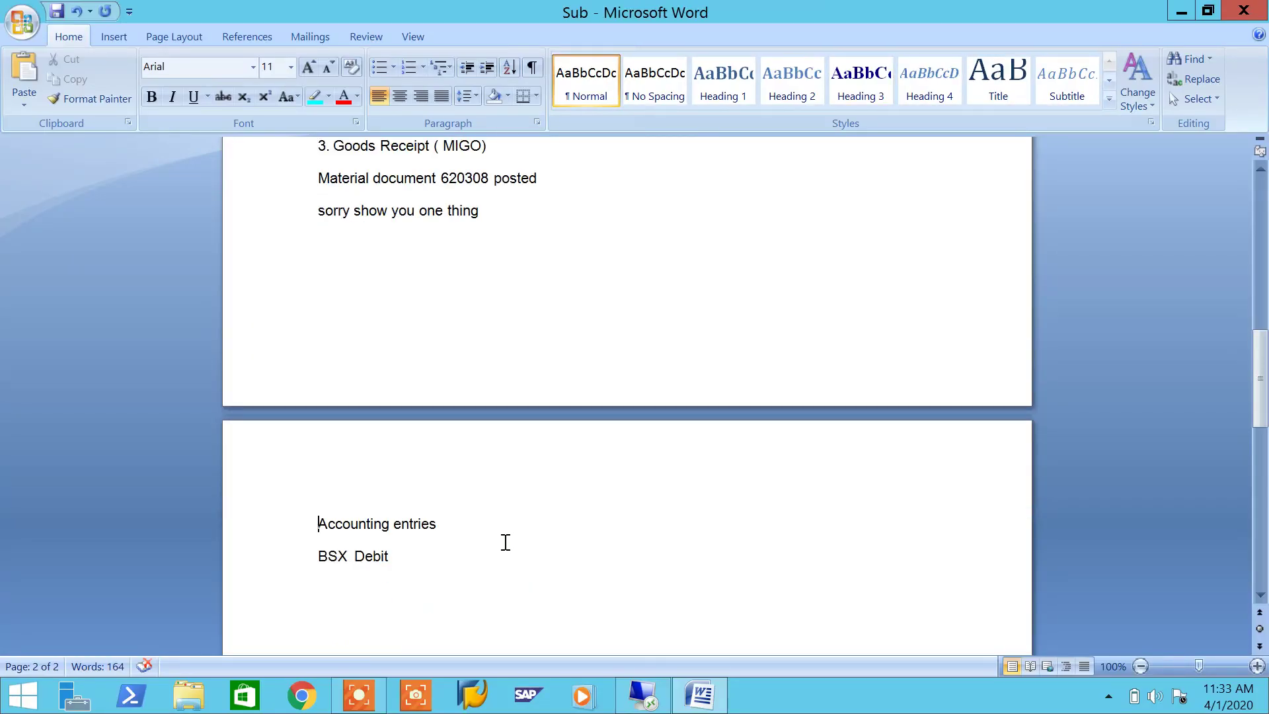
{"action": "left_click", "coordinate": [466, 561]}
{"action": "key", "text": "BackSpace"}
{"action": "key", "text": "BackSpace"}
{"action": "key", "text": "BackSpace"}
{"action": "key", "text": "BackSpace"}
{"action": "key", "text": "BackSpace"}
{"action": "key", "text": "BackSpace"}
{"action": "type", "text": "Credit"}
Add the line "GR/IR Debit" below the BSX entry.
{"action": "key", "text": "Return"}
{"action": "type", "text": "IR"}
{"action": "key", "text": "BackSpace"}
{"action": "key", "text": "BackSpace"}
{"action": "type", "text": "GR/IR"}
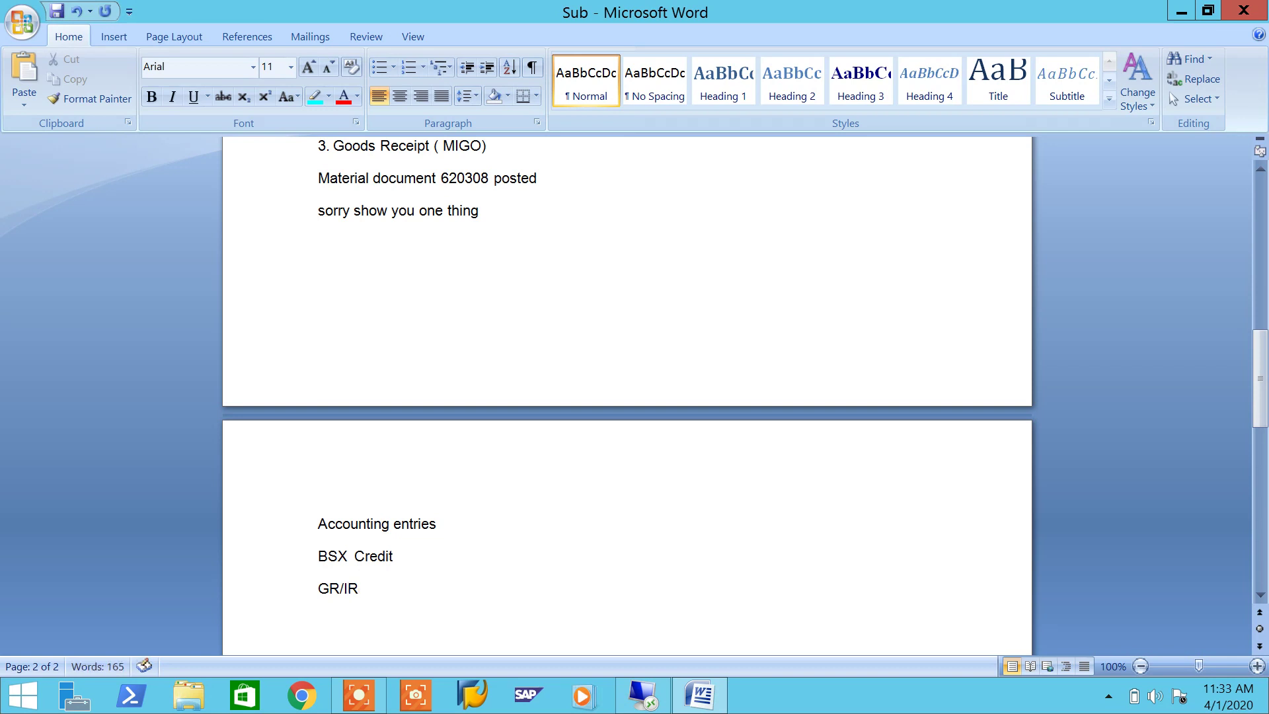
{"action": "type", "text": " Debit"}
{"action": "key", "text": "Return"}
Switch to SAP, leave the accounting document display for SAP Easy Access, and return to the Word notes.
{"action": "left_click", "coordinate": [641, 694]}
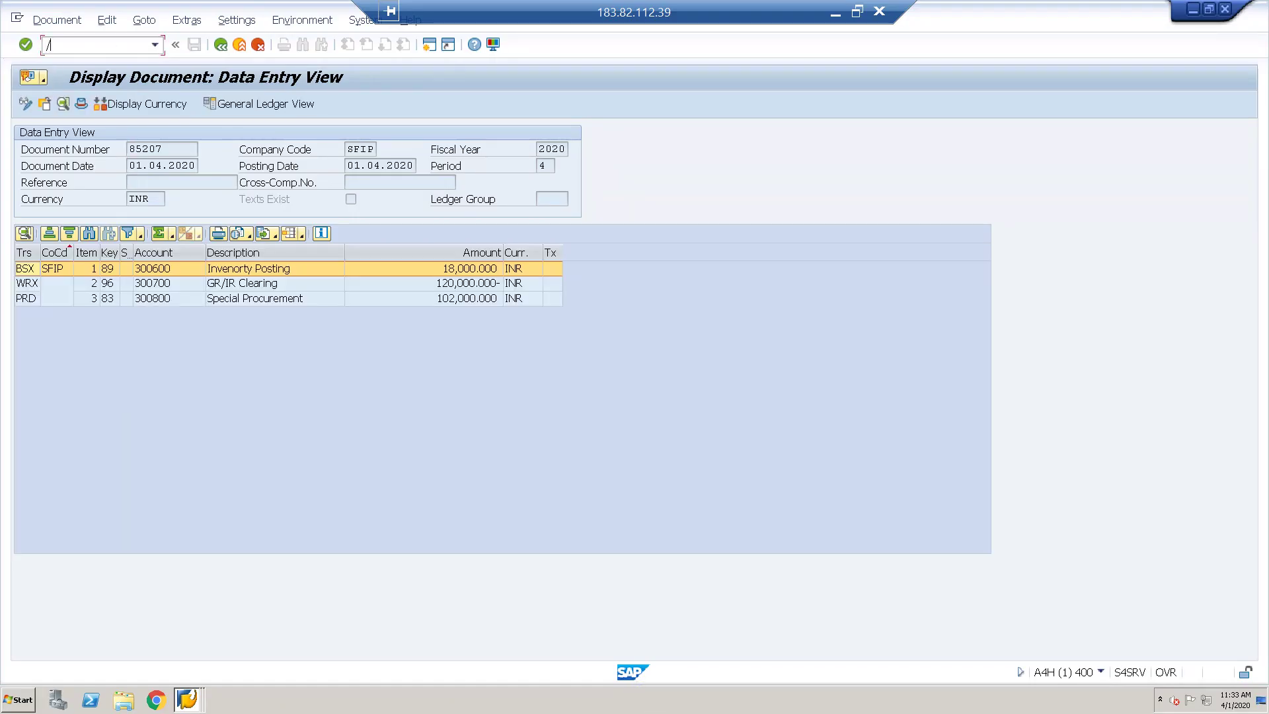
{"action": "key", "text": "Return"}
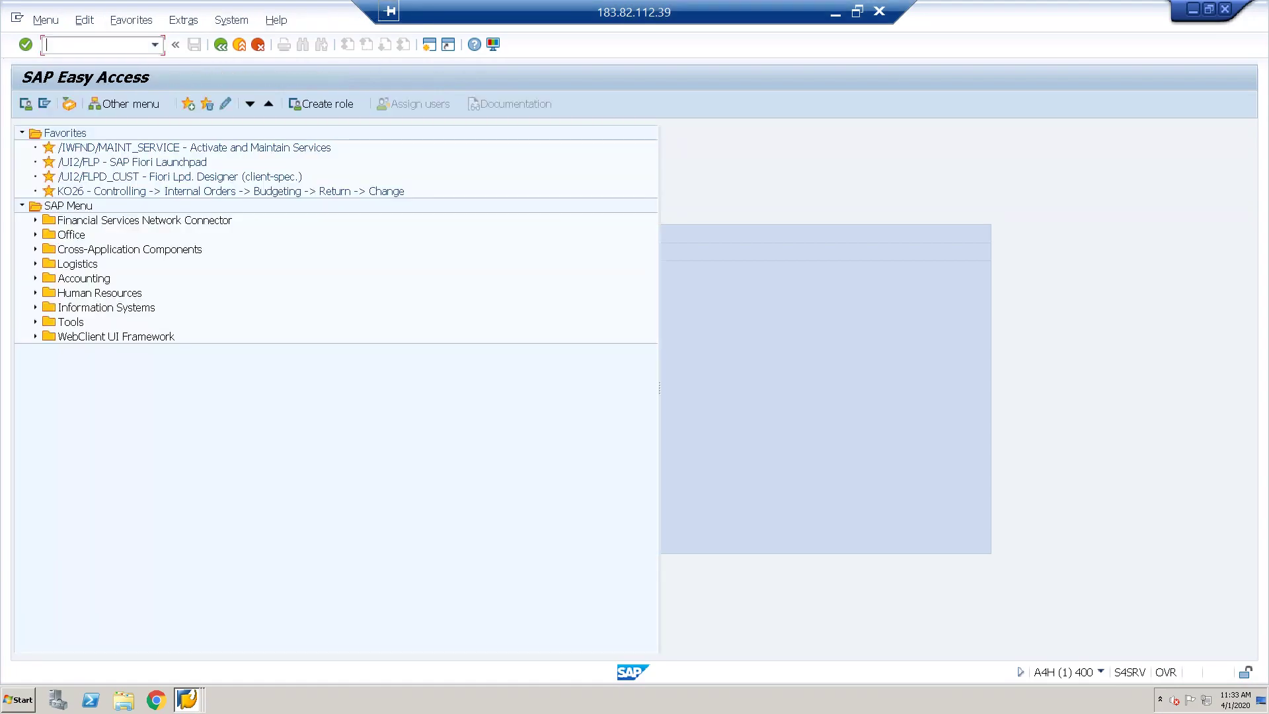
{"action": "left_click", "coordinate": [836, 12]}
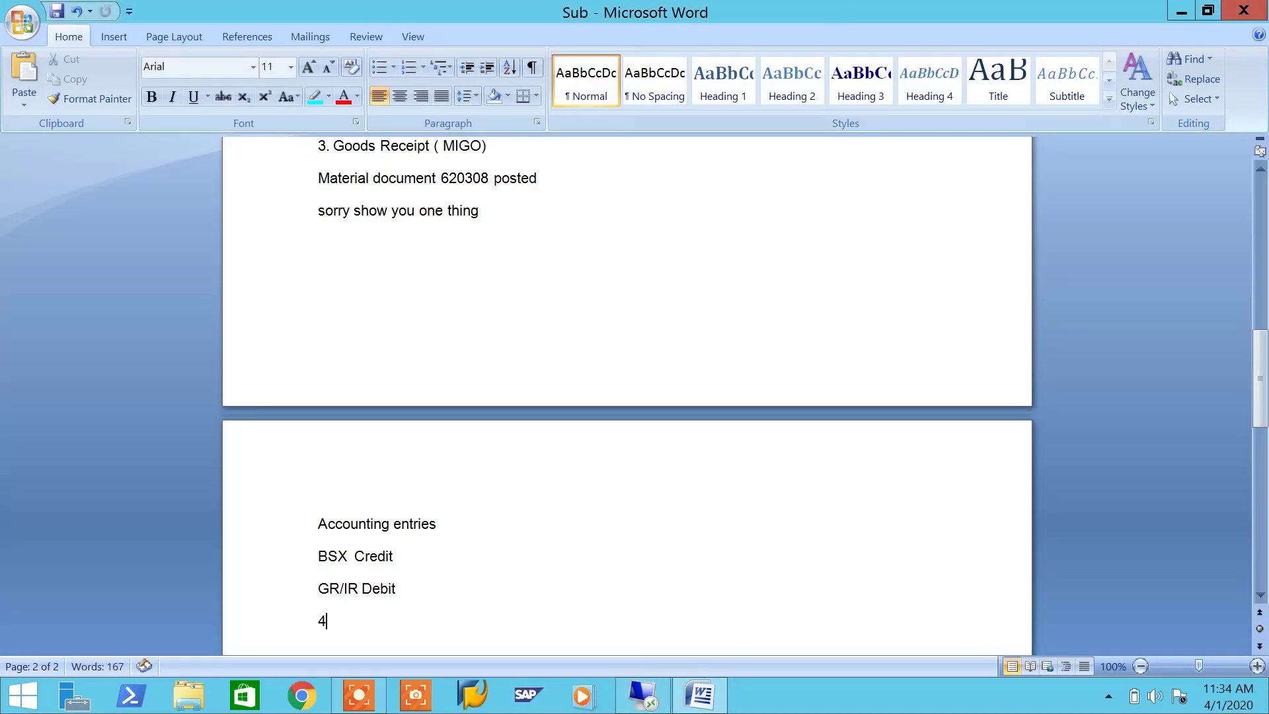
Add the numbered line "4. Invoice Verification (MIRO)" below the GR/IR entry.
{"action": "type", "text": ". Invoice Verification "}
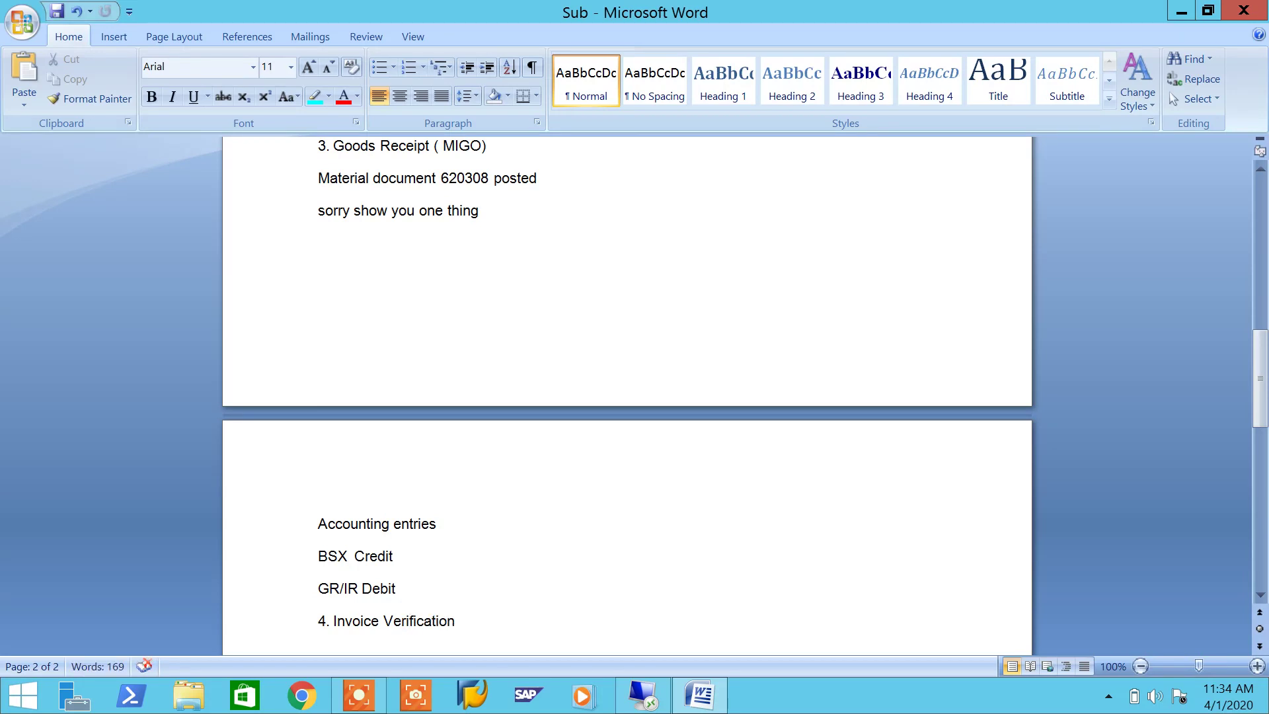
{"action": "type", "text": "(MIRO)"}
{"action": "key", "text": "Return"}
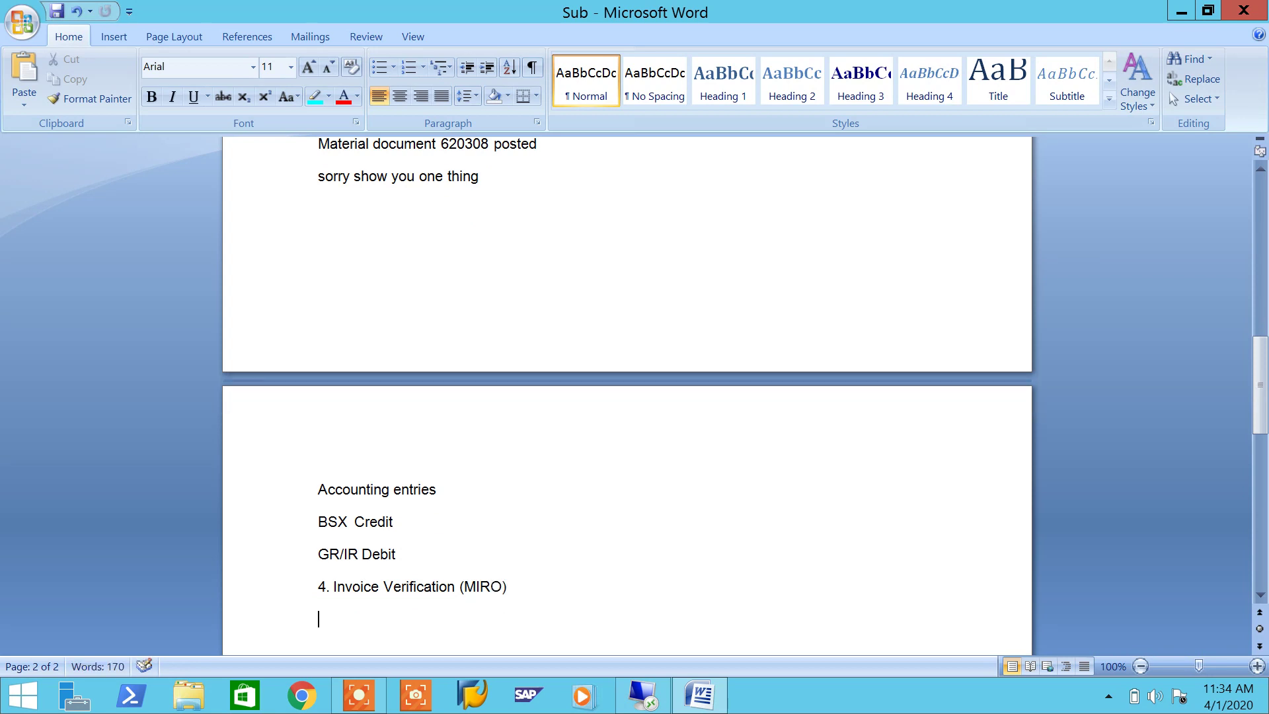
Switch to SAP and start transaction MIRO to enter an incoming invoice.
{"action": "left_click", "coordinate": [643, 694]}
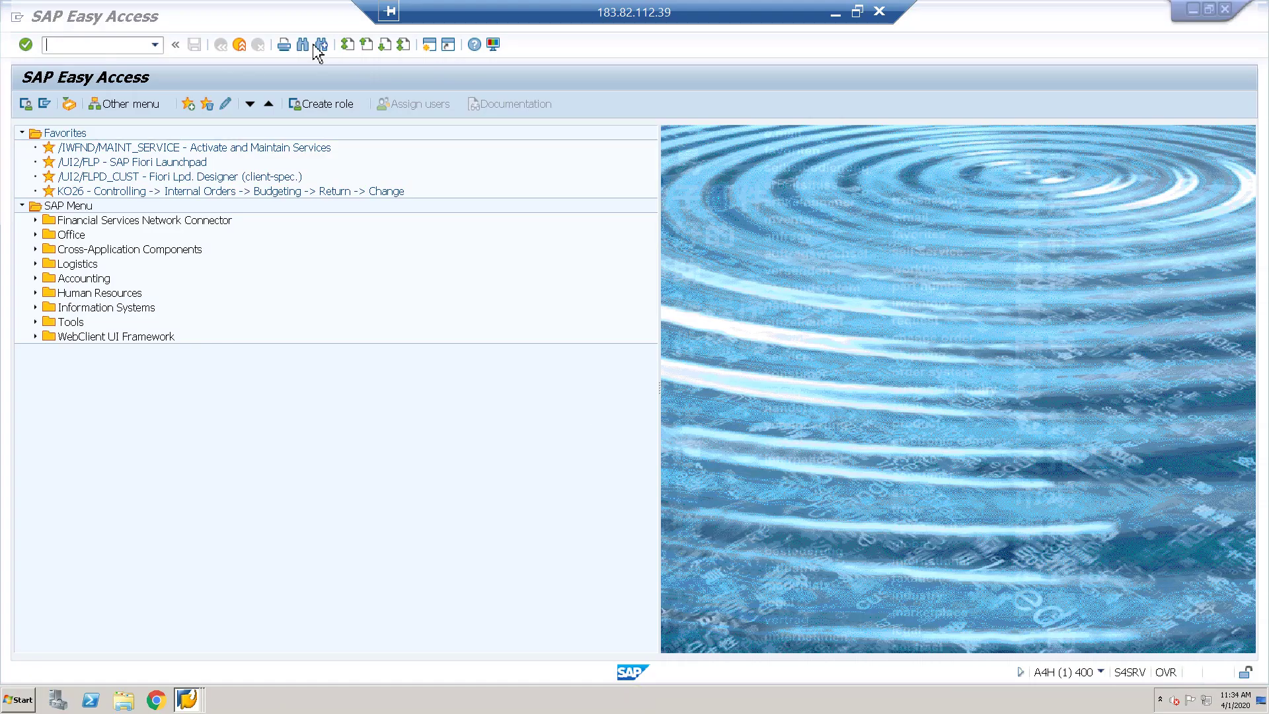
{"action": "type", "text": "miro"}
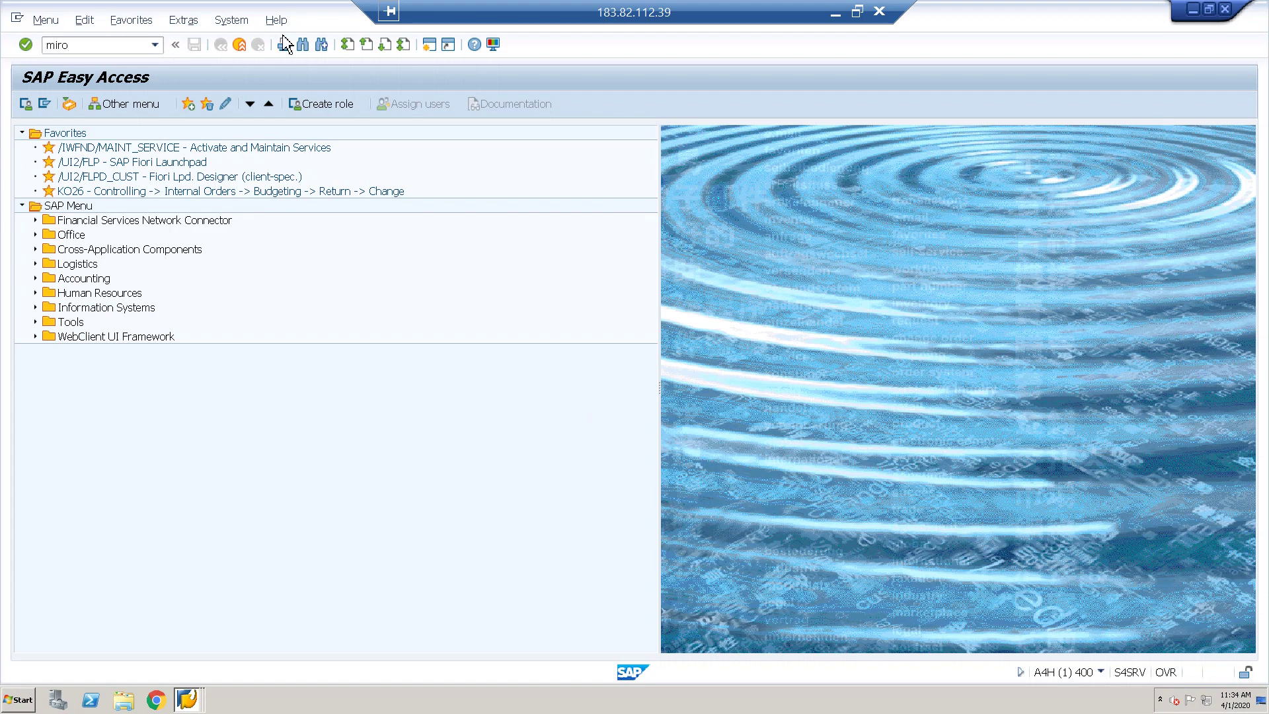
{"action": "key", "text": "Return"}
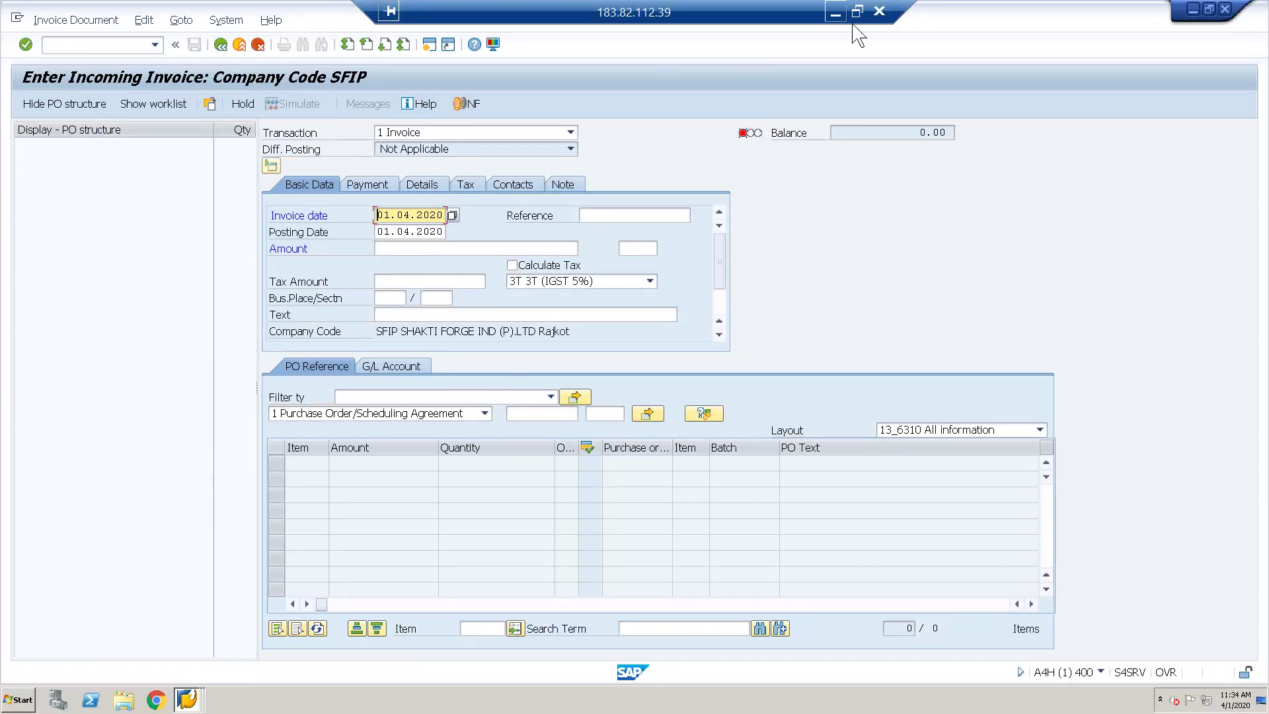
Copy the highlighted purchase order number from the Word notes and load that order as the SAP invoice's PO reference.
{"action": "left_click", "coordinate": [836, 12]}
{"action": "scroll", "coordinate": [649, 301], "scroll_direction": "up", "scroll_amount": 10}
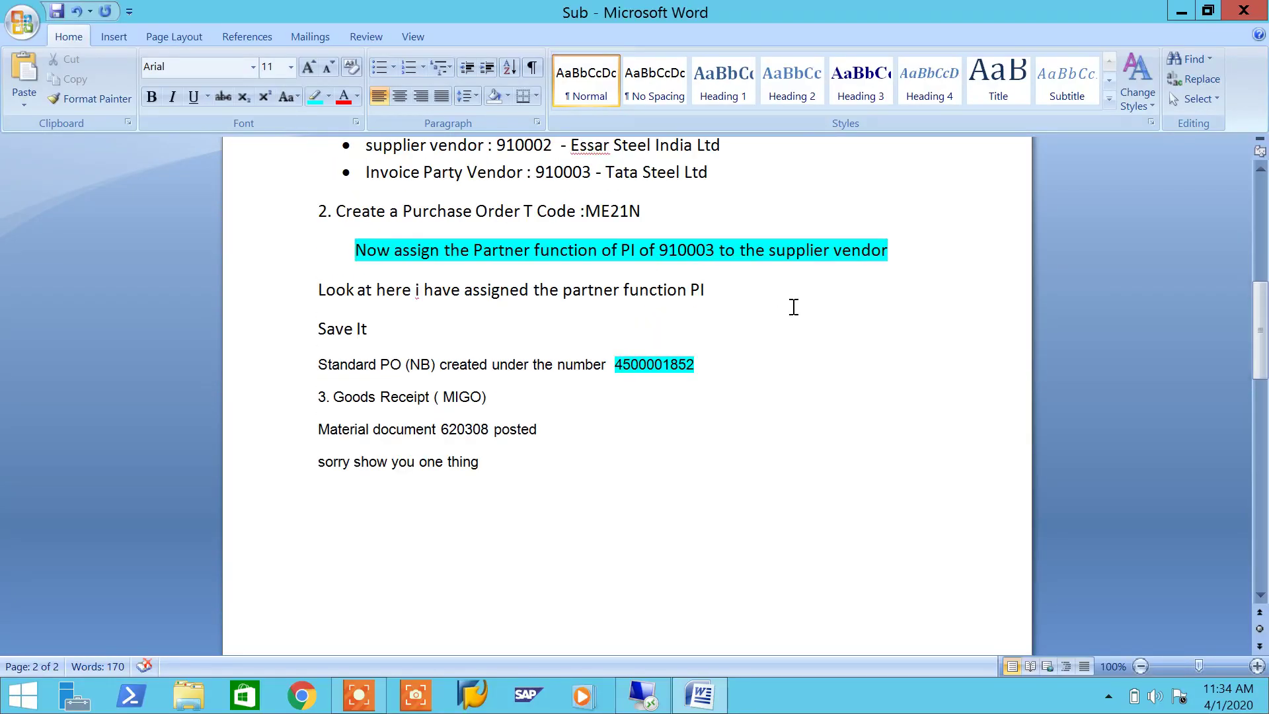
{"action": "left_click_drag", "start_coordinate": [727, 507], "coordinate": [614, 510]}
{"action": "key", "text": "ctrl+c"}
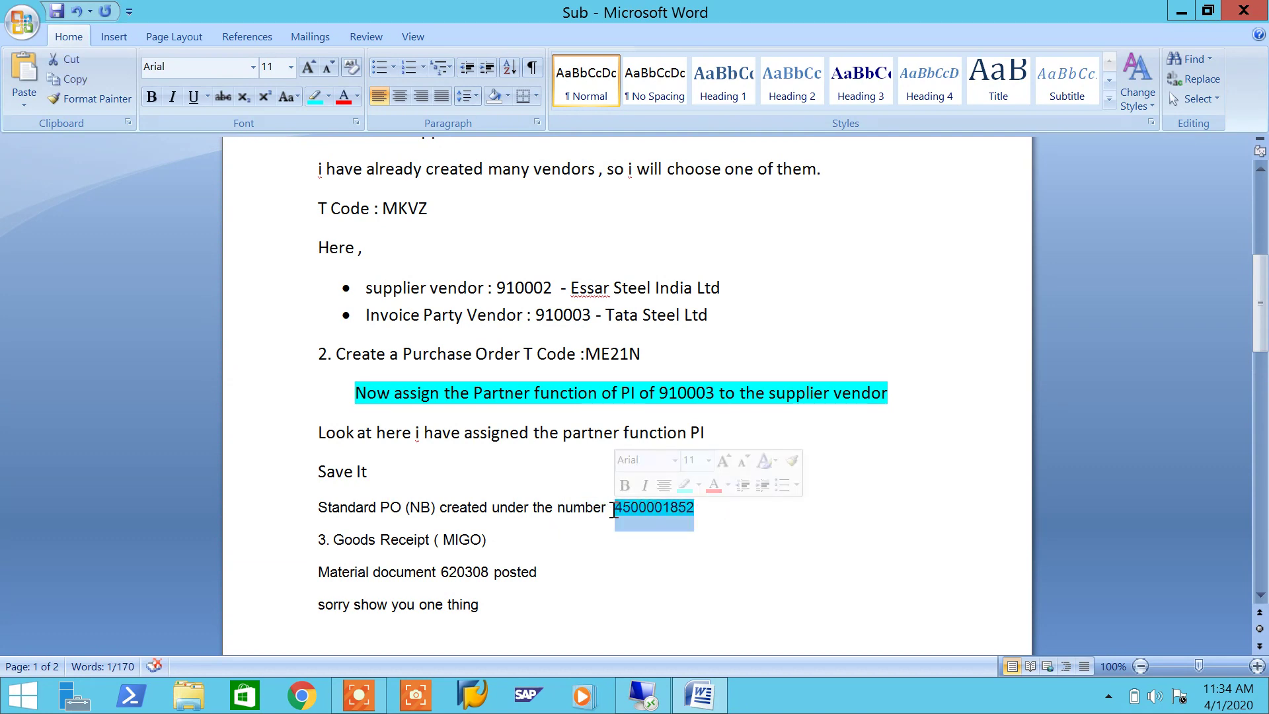
{"action": "left_click", "coordinate": [643, 694]}
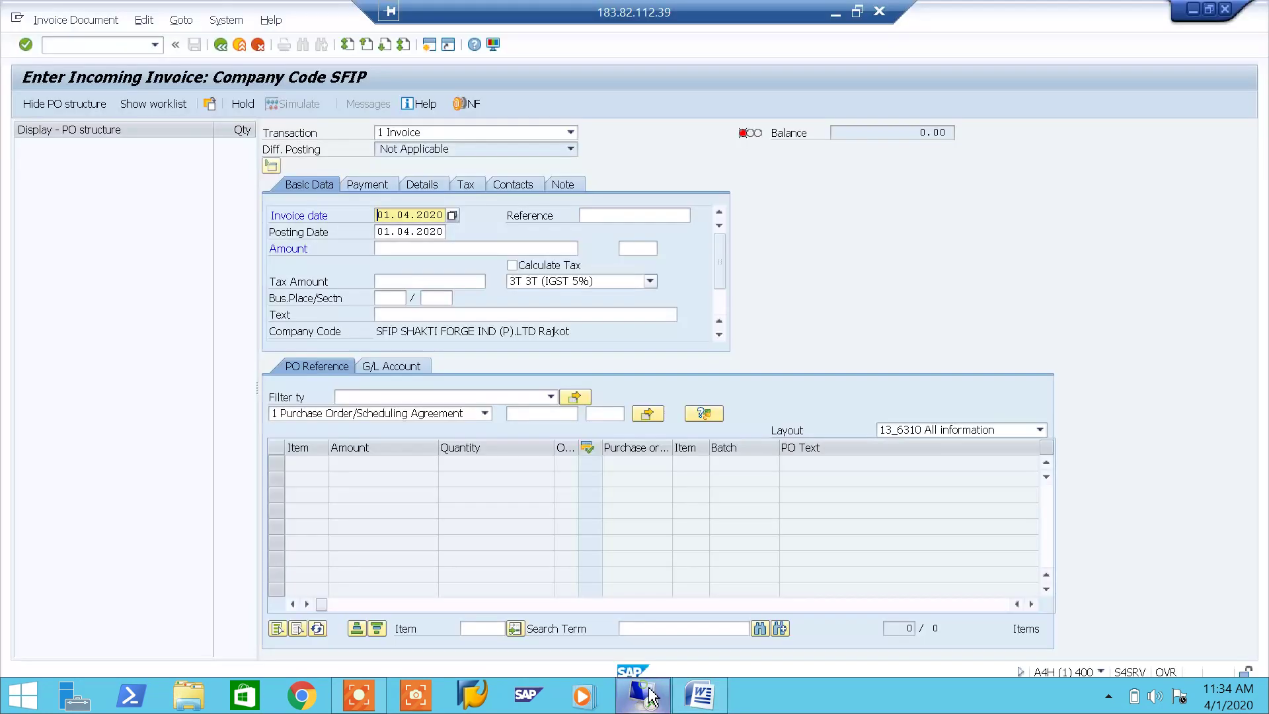
{"action": "left_click", "coordinate": [556, 415]}
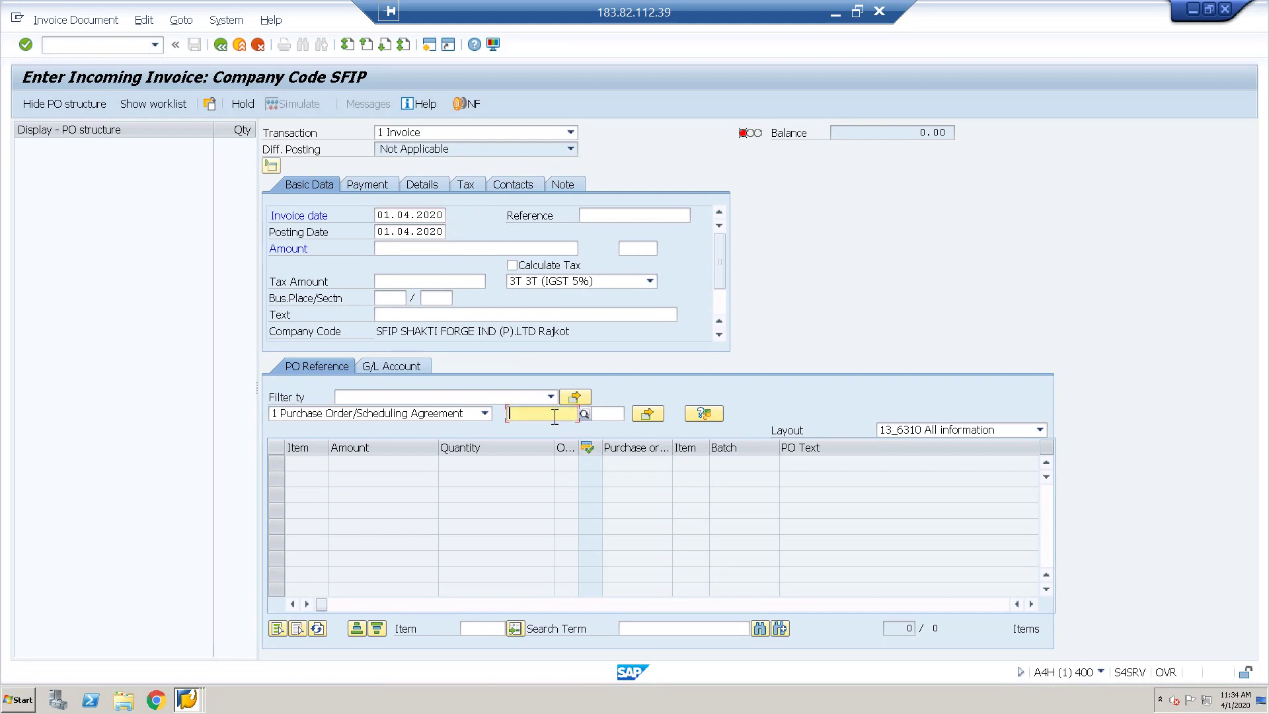
{"action": "key", "text": "ctrl+v"}
{"action": "key", "text": "Return"}
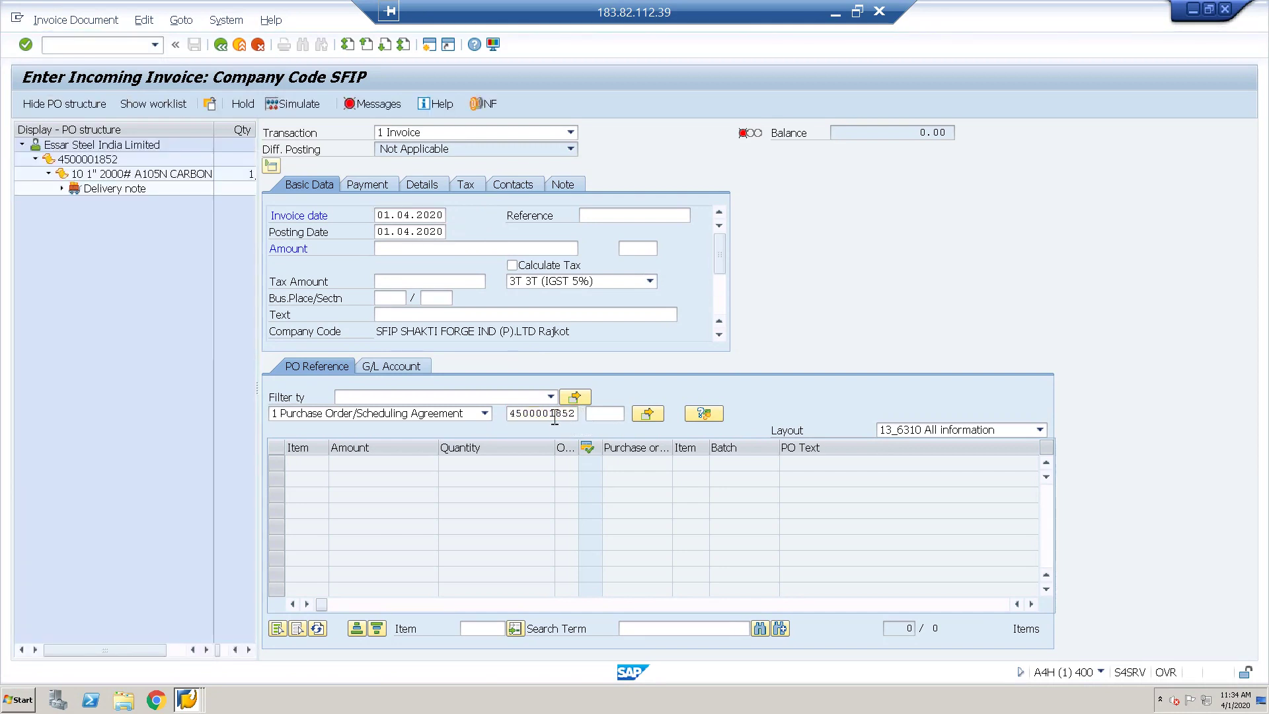
Set the invoice tax code to I1 (CGST 9% + SGST 9%) and enable automatic tax calculation.
{"action": "left_click", "coordinate": [582, 285]}
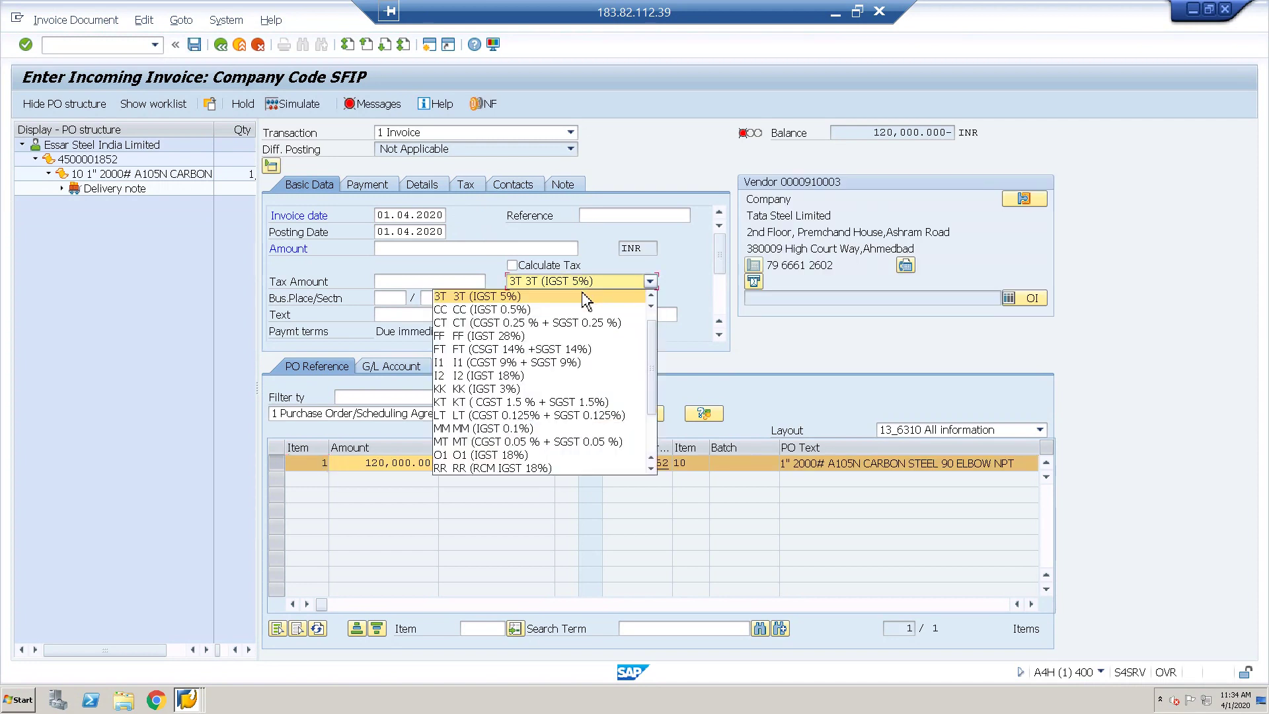
{"action": "key", "text": "i"}
{"action": "key", "text": "Return"}
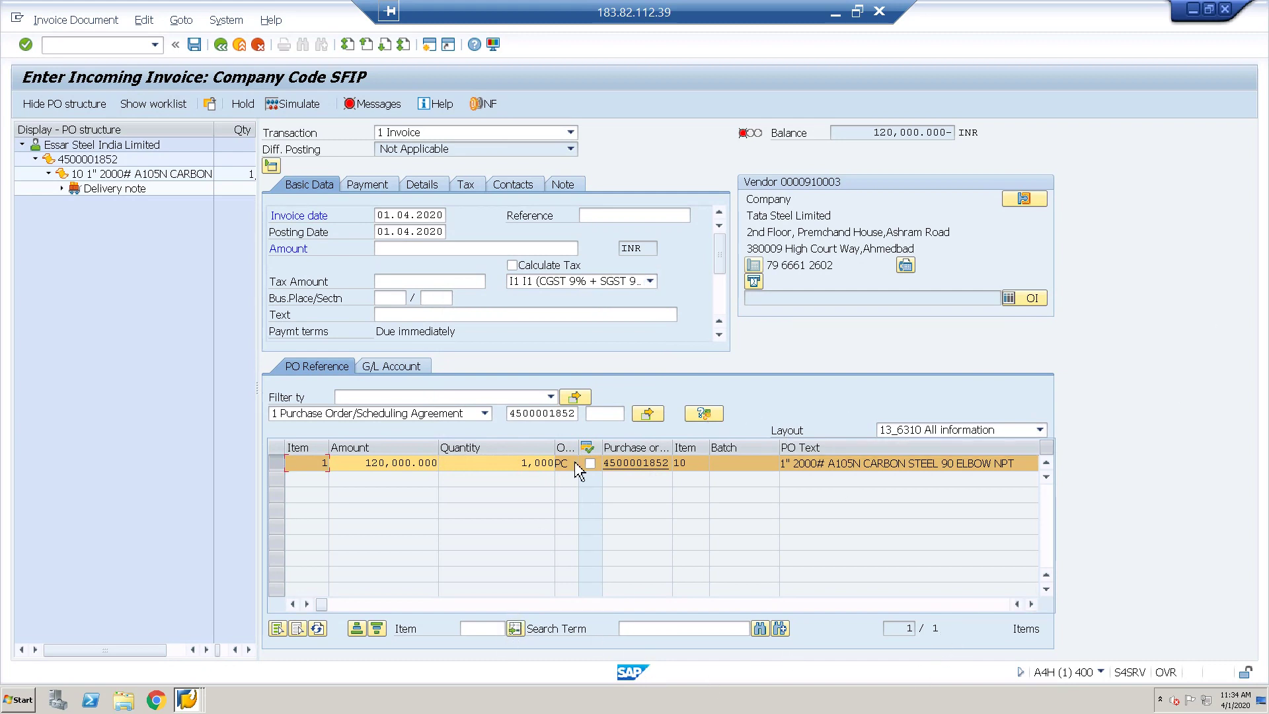
{"action": "left_click", "coordinate": [513, 265]}
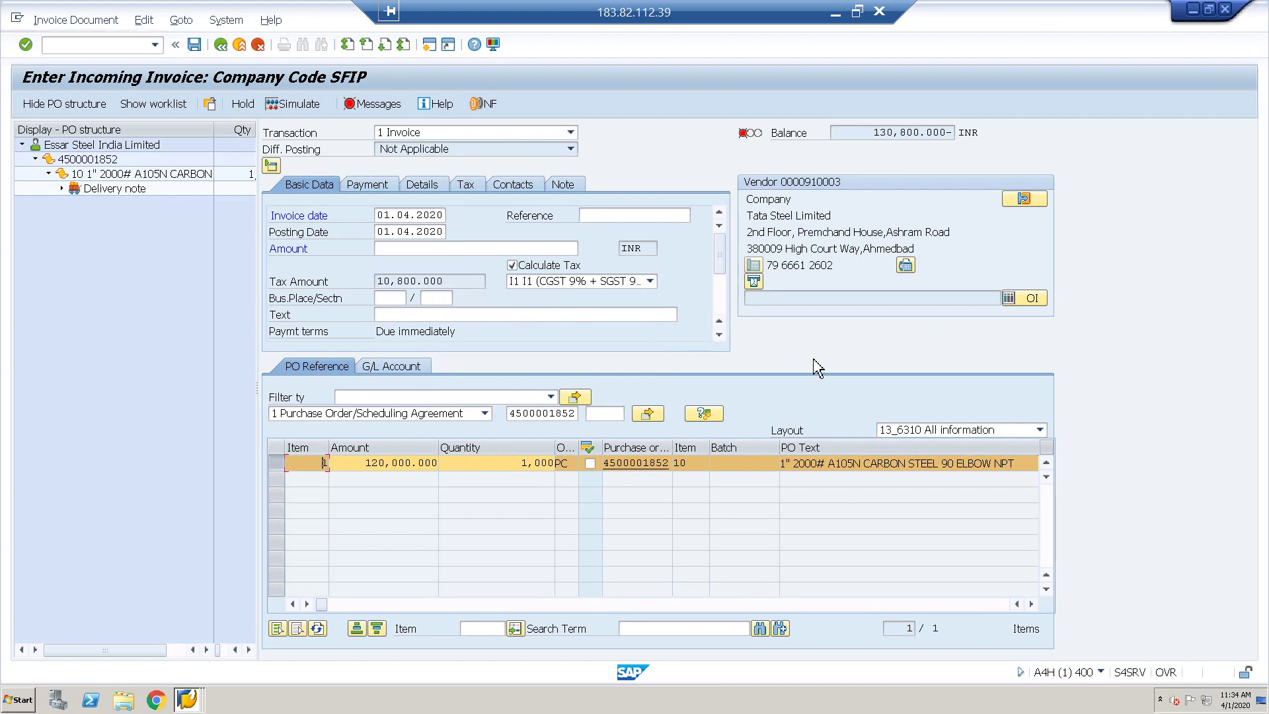
Copy the invoice balance figure into the Amount field as 130,800.000 and inspect the invoicing vendor's details.
{"action": "left_click", "coordinate": [873, 134]}
{"action": "left_click_drag", "start_coordinate": [874, 132], "coordinate": [951, 134]}
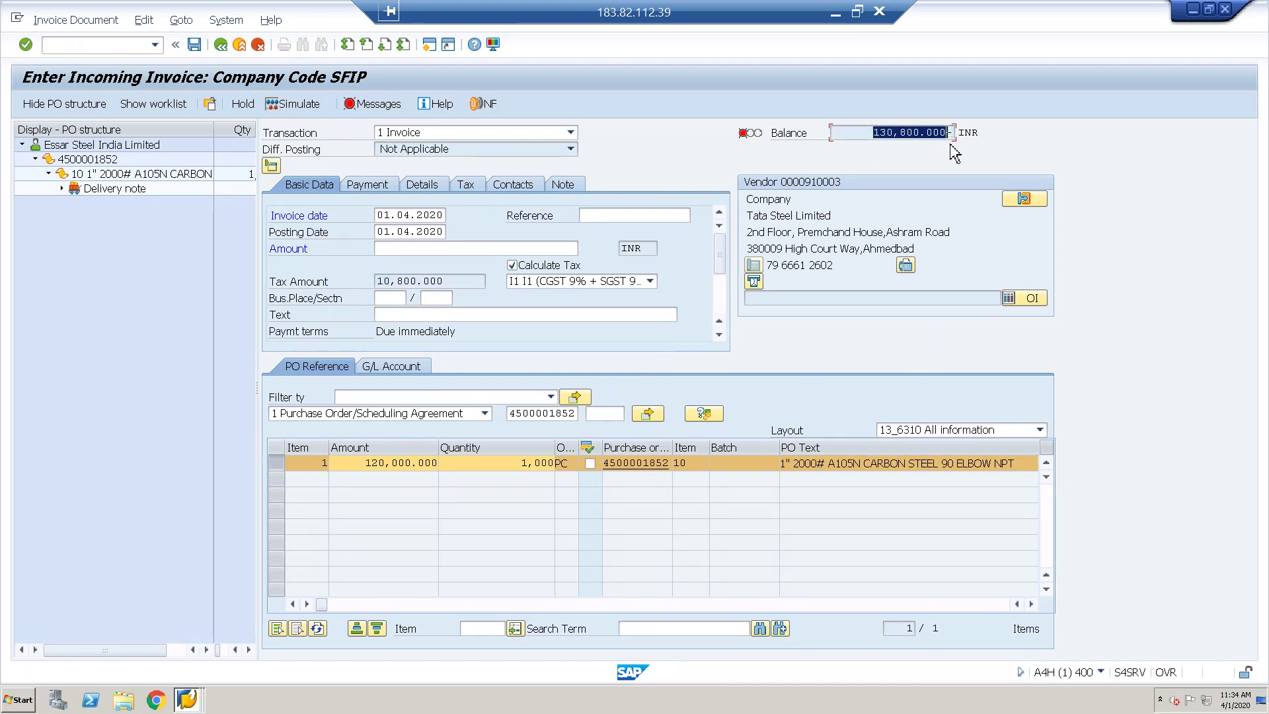
{"action": "key", "text": "ctrl+c"}
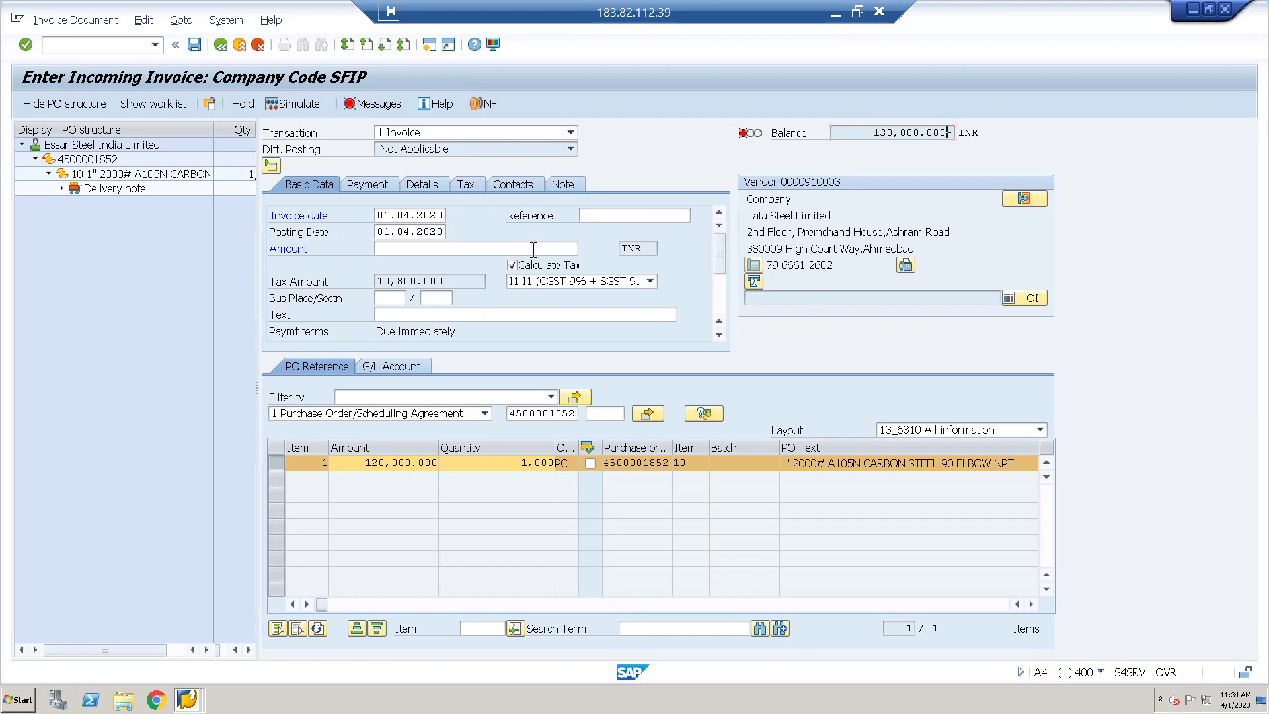
{"action": "left_click", "coordinate": [500, 249]}
{"action": "key", "text": "ctrl+v"}
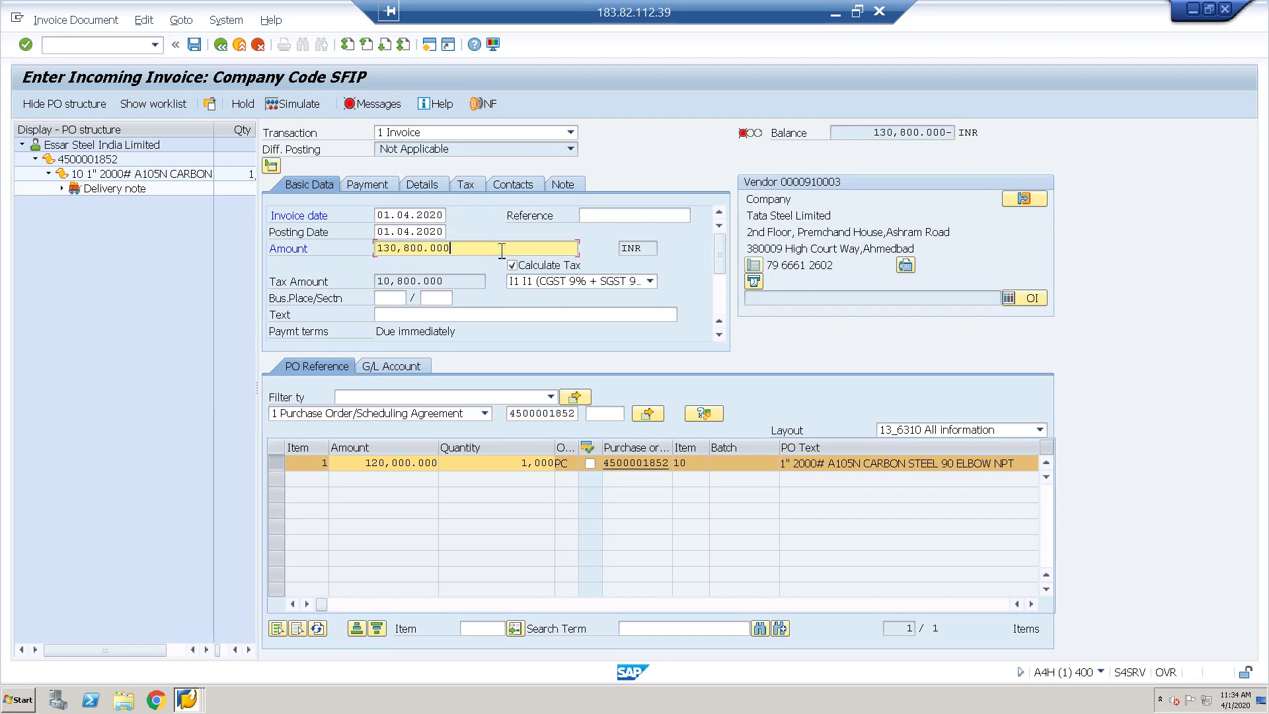
{"action": "key", "text": "Return"}
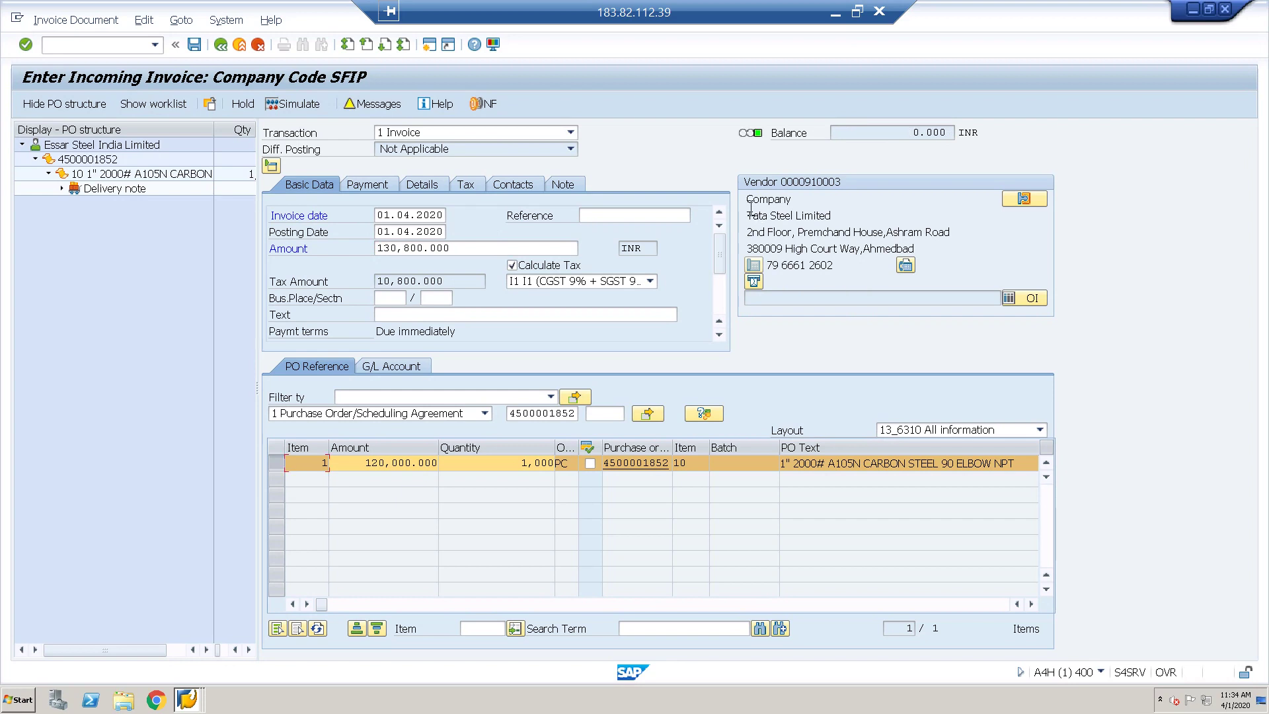
{"action": "mouse_move", "coordinate": [751, 207]}
{"action": "left_mouse_down"}
{"action": "mouse_move", "coordinate": [824, 278]}
{"action": "mouse_move", "coordinate": [873, 273]}
{"action": "mouse_move", "coordinate": [786, 244]}
{"action": "mouse_move", "coordinate": [747, 192]}
{"action": "left_mouse_up"}
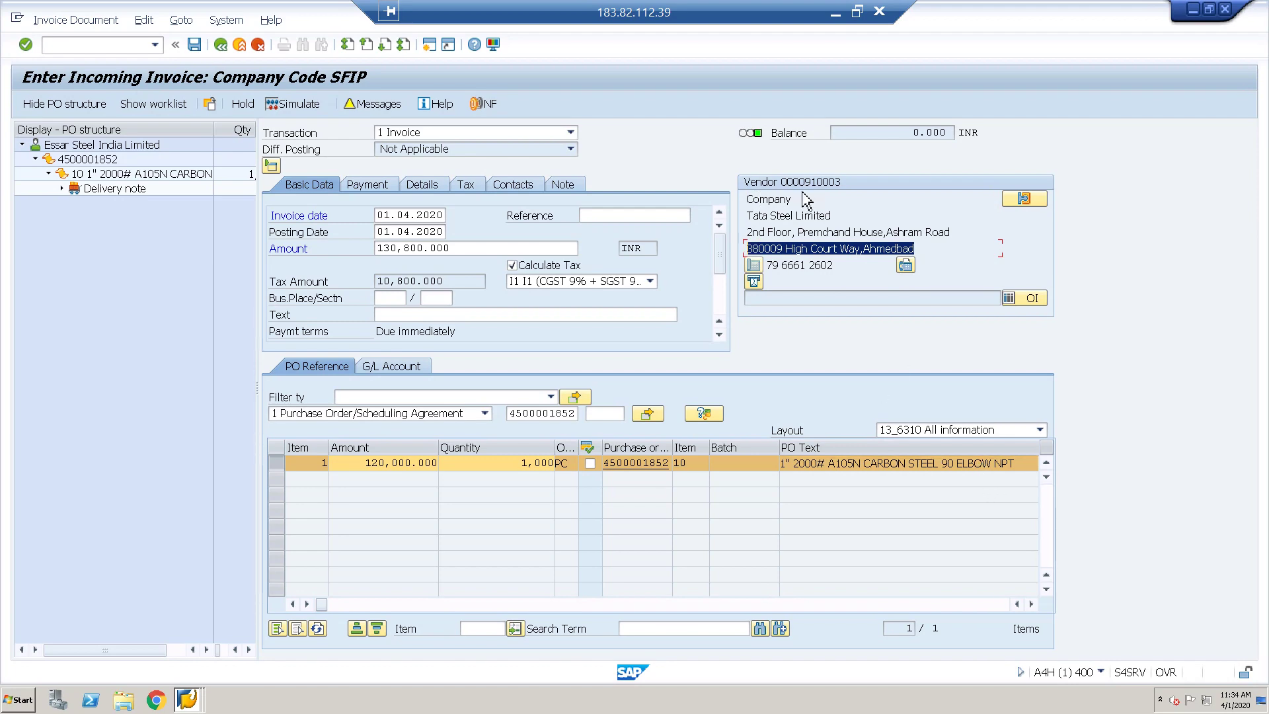
Switch to the Word notes and add "You can observe here, the invoice party details has fetched here" under the Invoice Verification (MIRO) heading.
{"action": "left_click", "coordinate": [835, 12]}
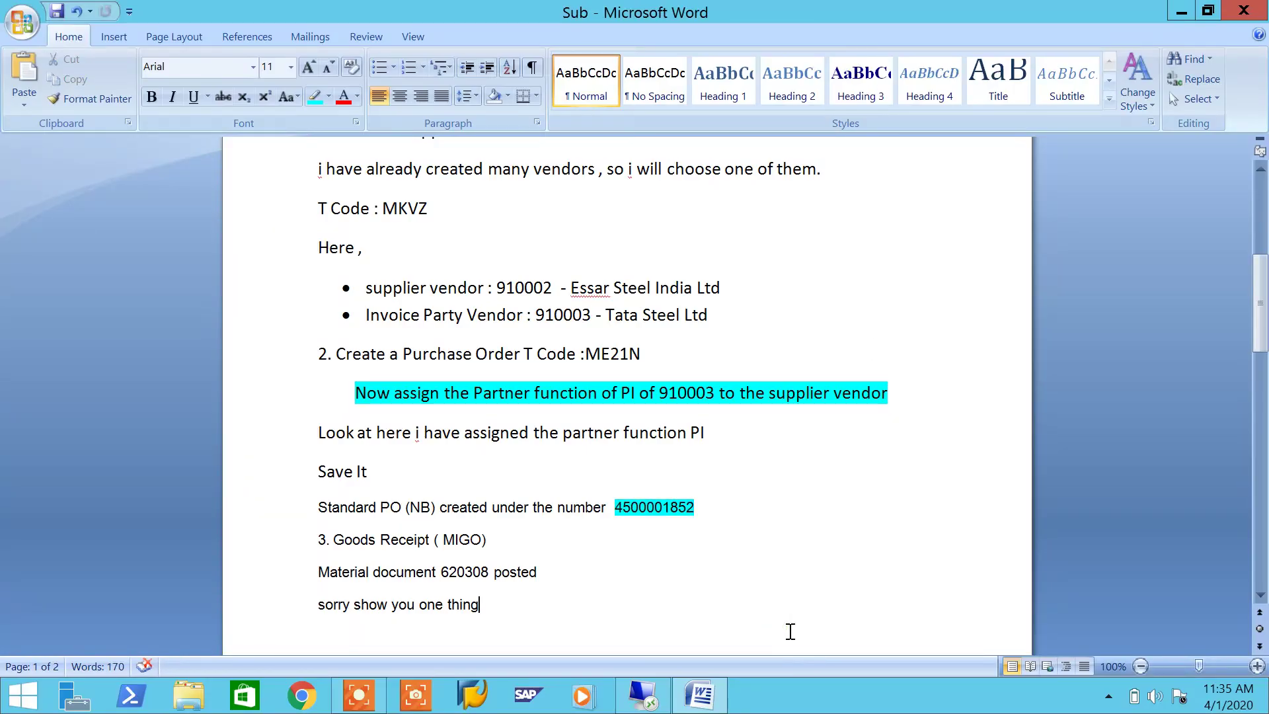
{"action": "scroll", "coordinate": [791, 632], "scroll_direction": "down", "scroll_amount": 10}
{"action": "left_click", "coordinate": [674, 430]}
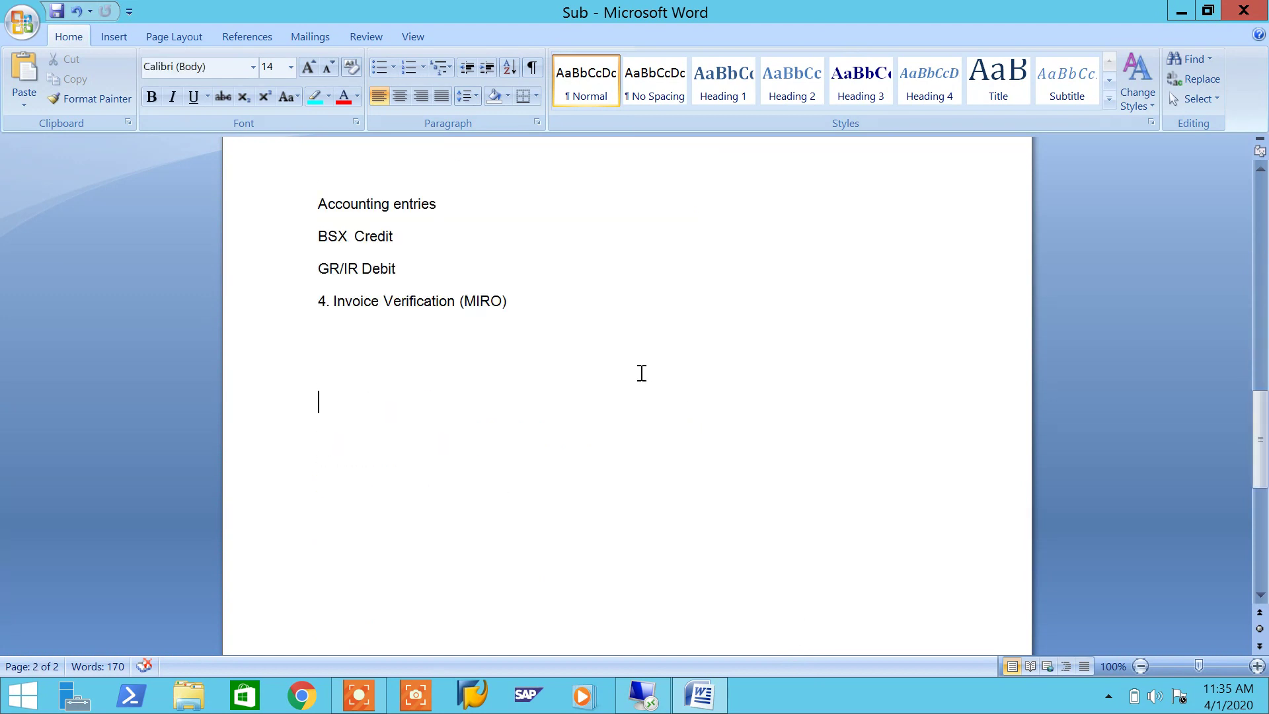
{"action": "key", "text": "Up"}
{"action": "key", "text": "Up"}
{"action": "type", "text": "You"}
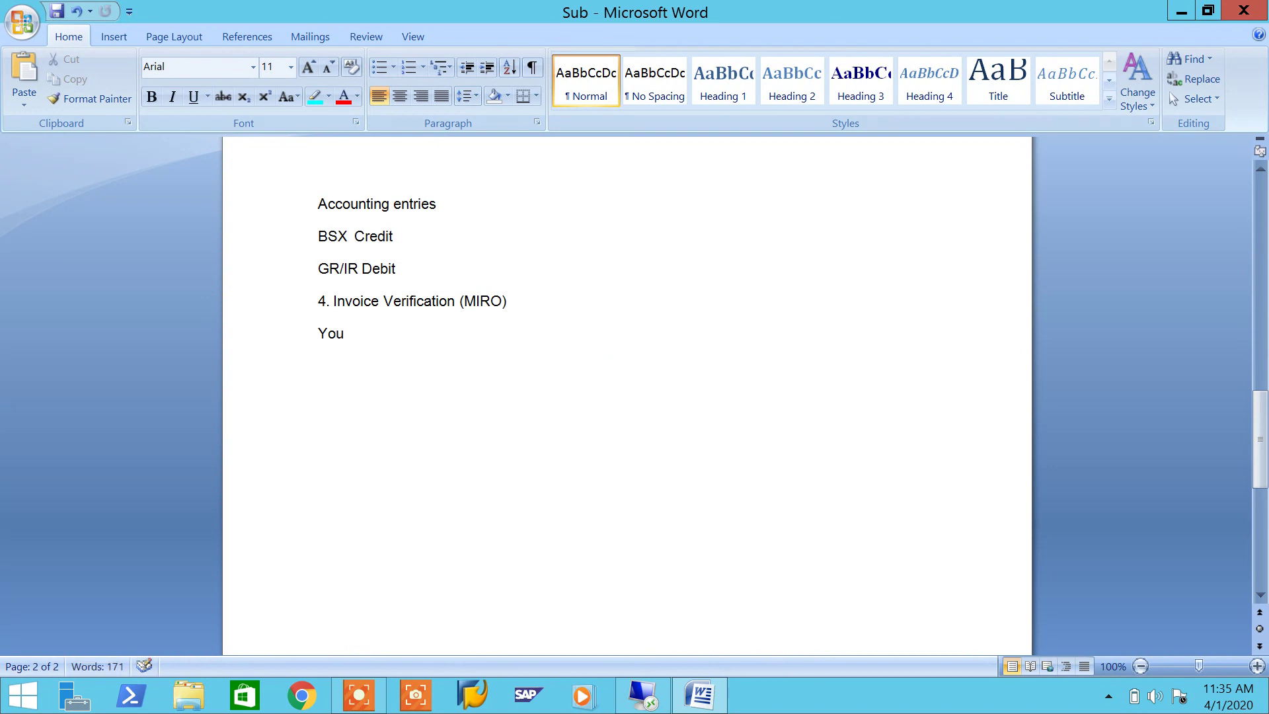
{"action": "type", "text": " can observe here,"}
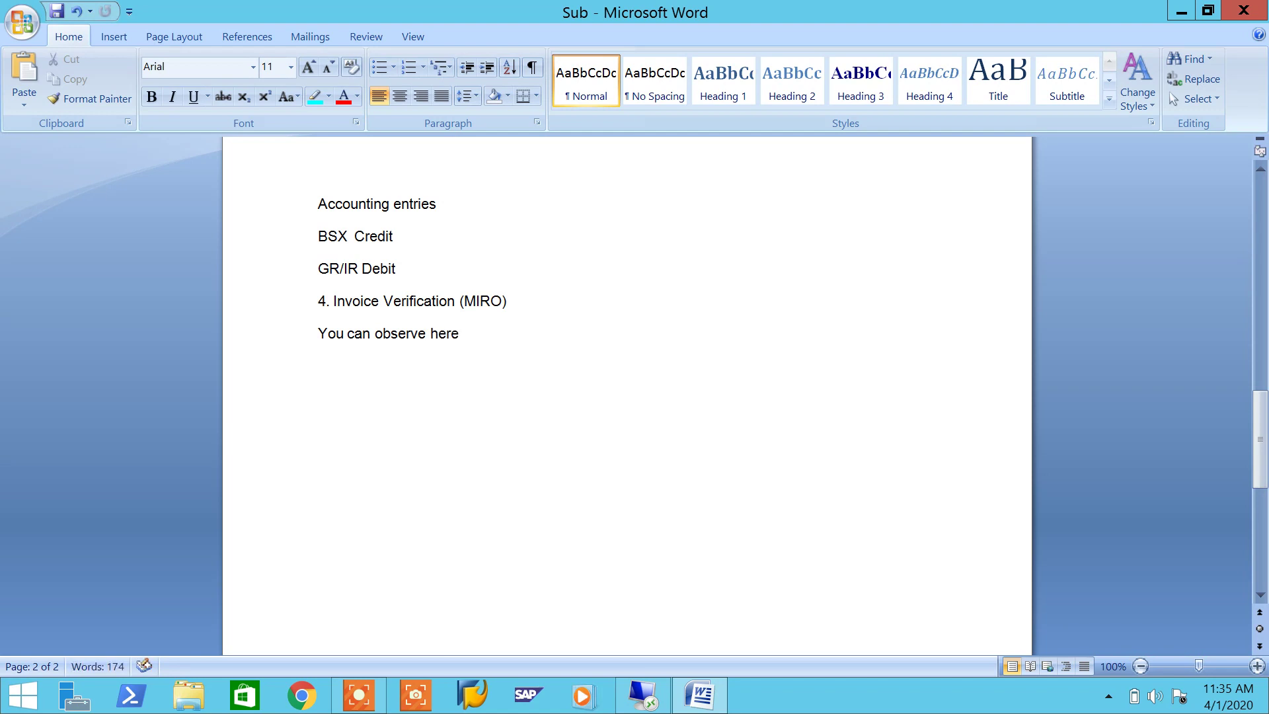
{"action": "type", "text": "the"}
{"action": "type", "text": "vo"}
{"action": "key", "text": "BackSpace"}
{"action": "key", "text": "BackSpace"}
{"action": "type", "text": "voice part"}
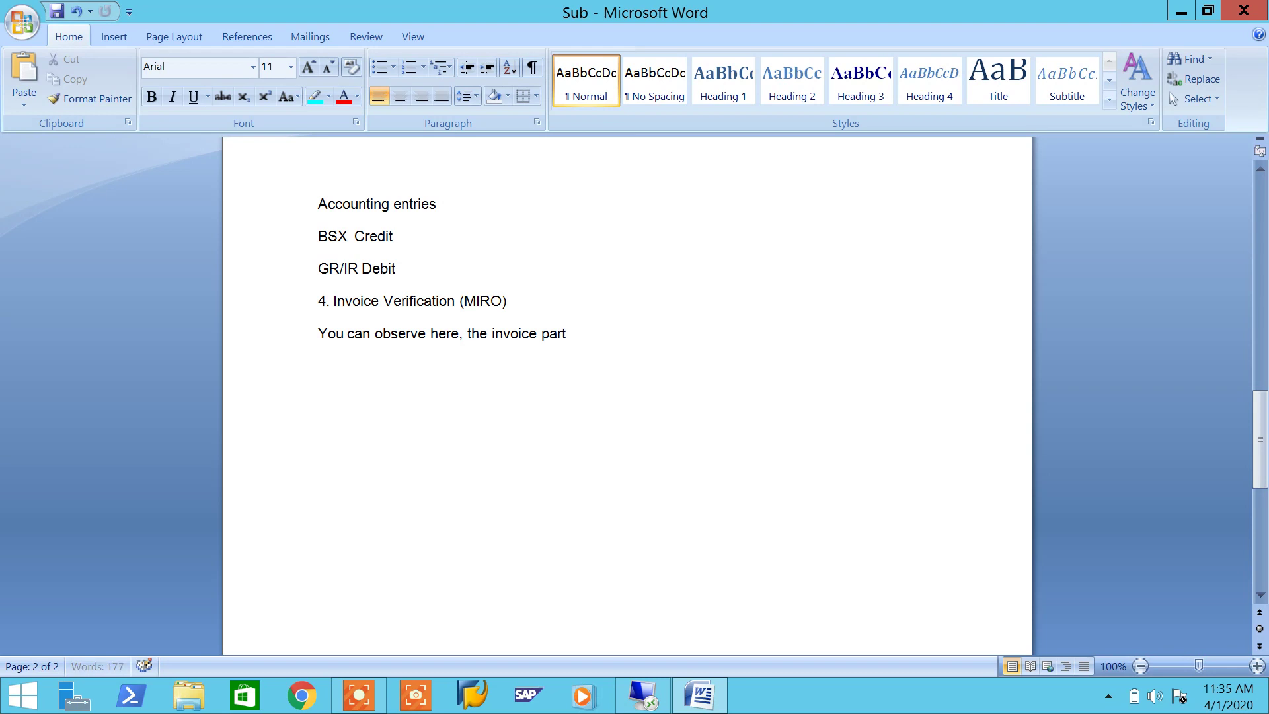
{"action": "type", "text": "y details has fetched "}
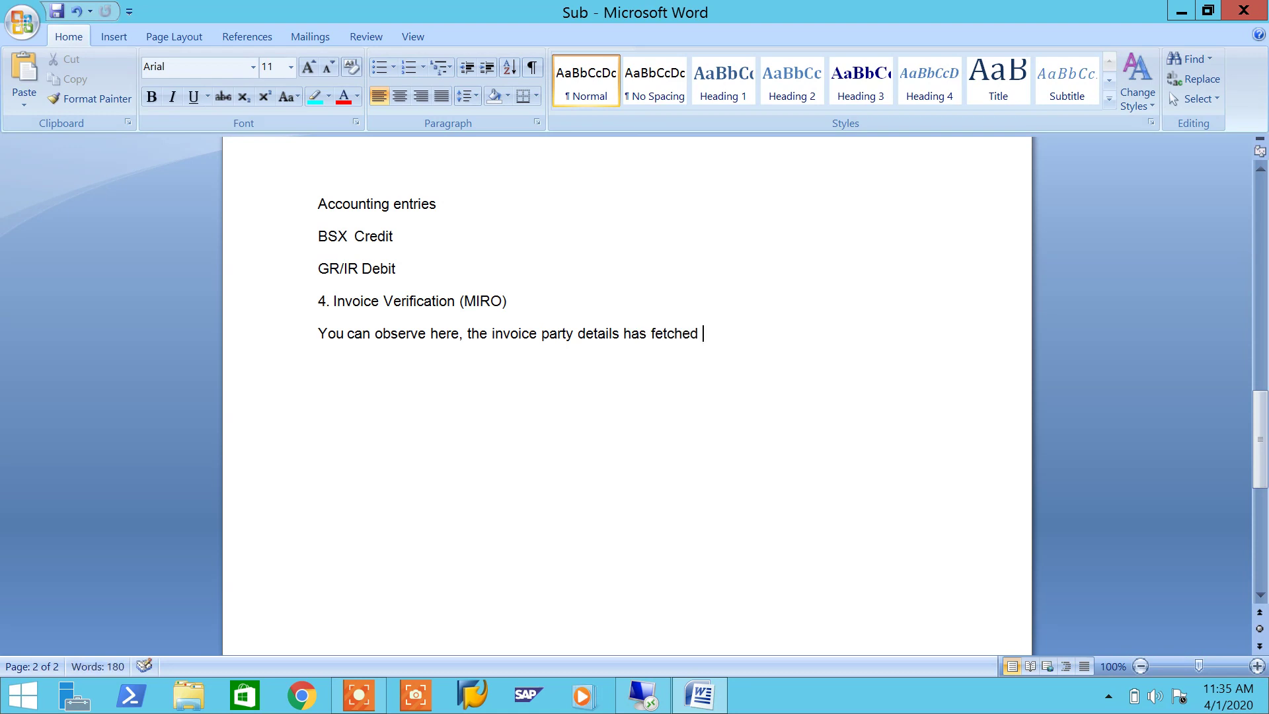
{"action": "type", "text": "here"}
Add a new line reading "Tata Steel Ltd" below the invoice party sentence.
{"action": "key", "text": "Return"}
{"action": "type", "text": "Tata Steel"}
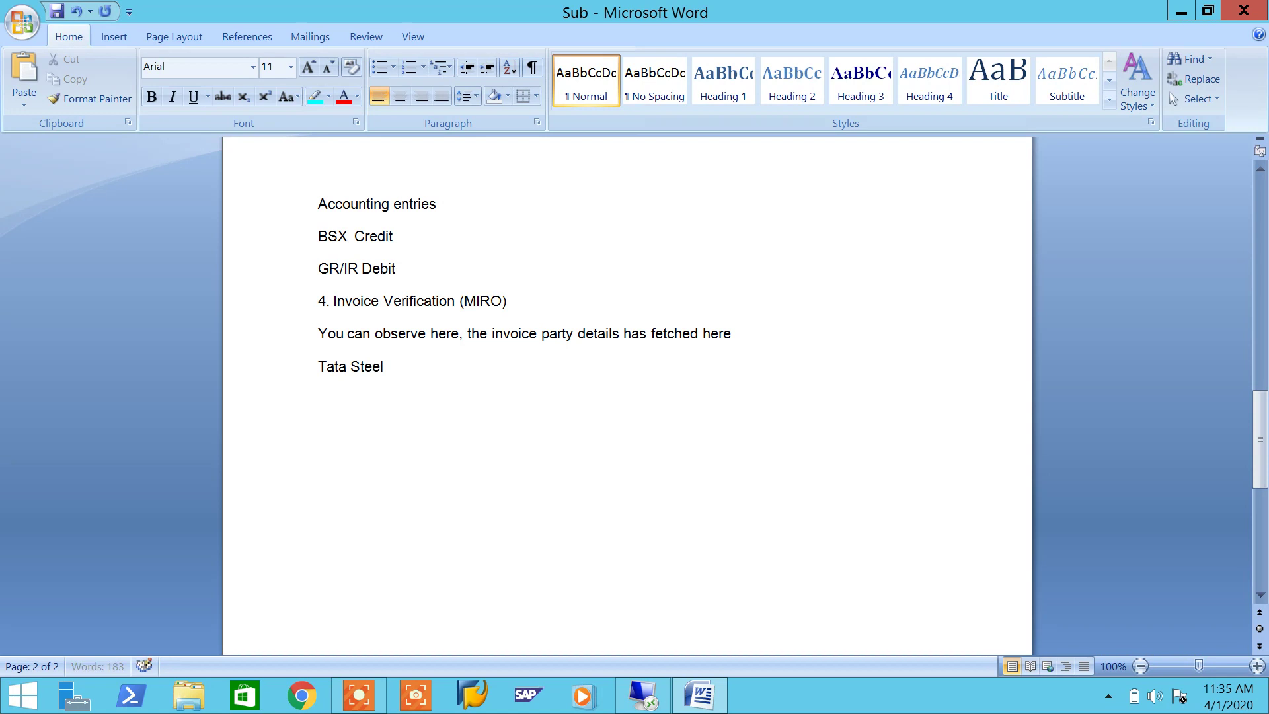
{"action": "type", "text": " Ltr"}
Return to SAP, check the invoicing vendor's phone number and post the incoming invoice.
{"action": "left_click", "coordinate": [642, 694]}
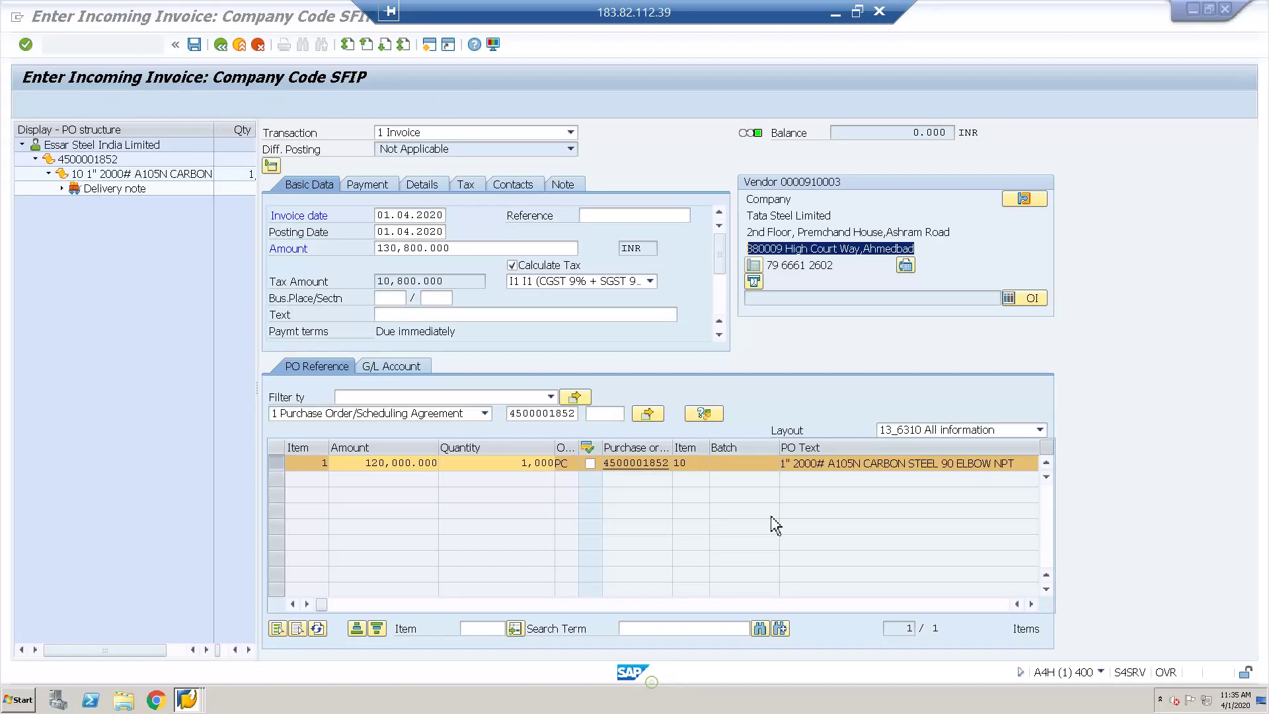
{"action": "left_click_drag", "start_coordinate": [840, 265], "coordinate": [767, 266]}
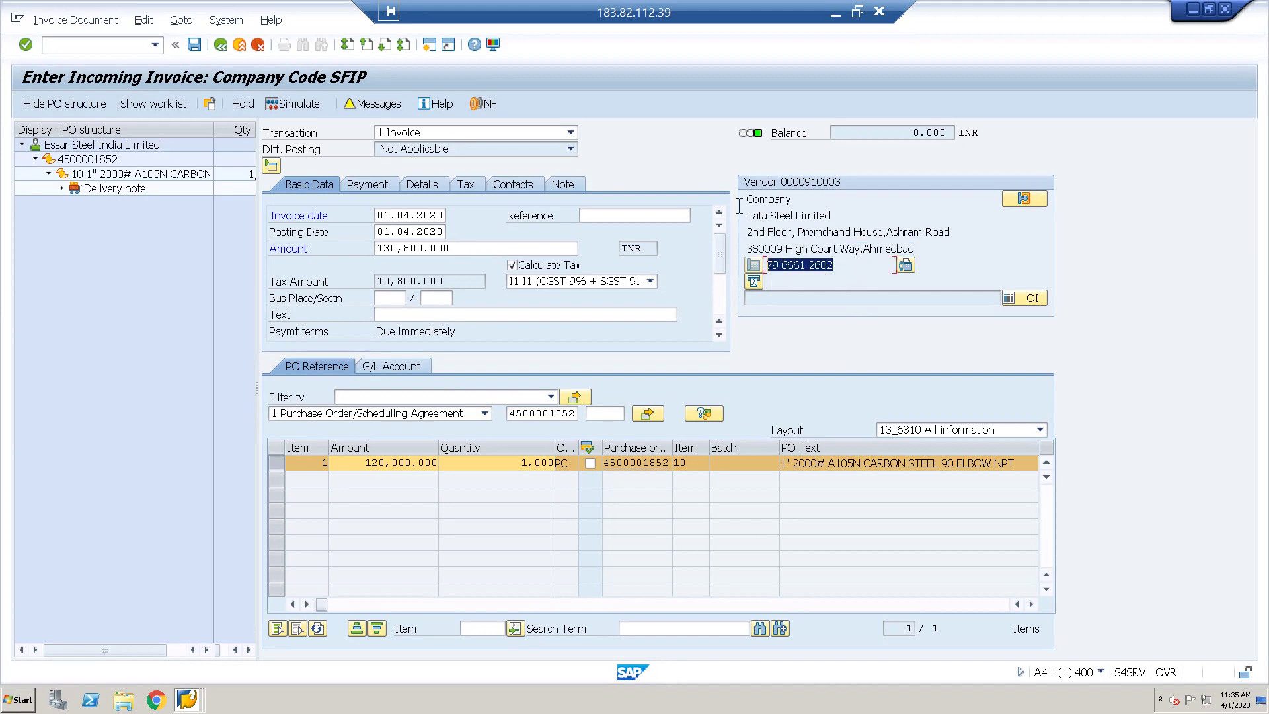
{"action": "key", "text": "End"}
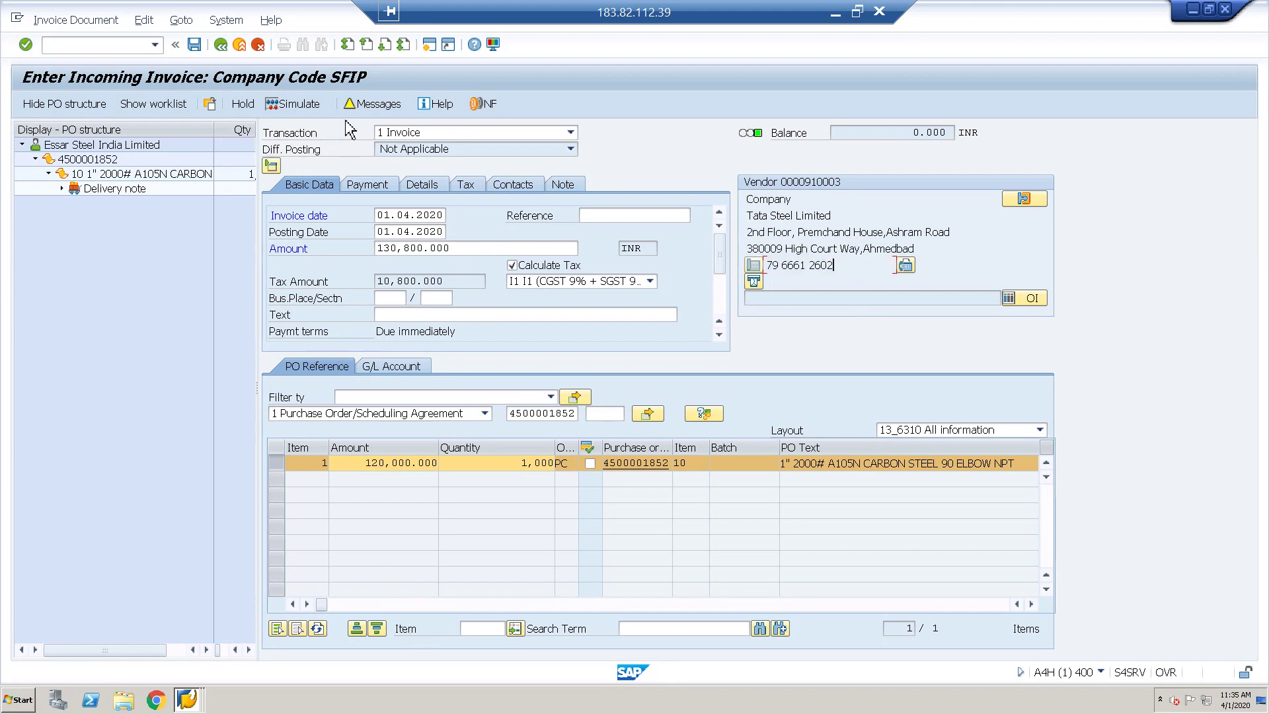
{"action": "left_click", "coordinate": [193, 46]}
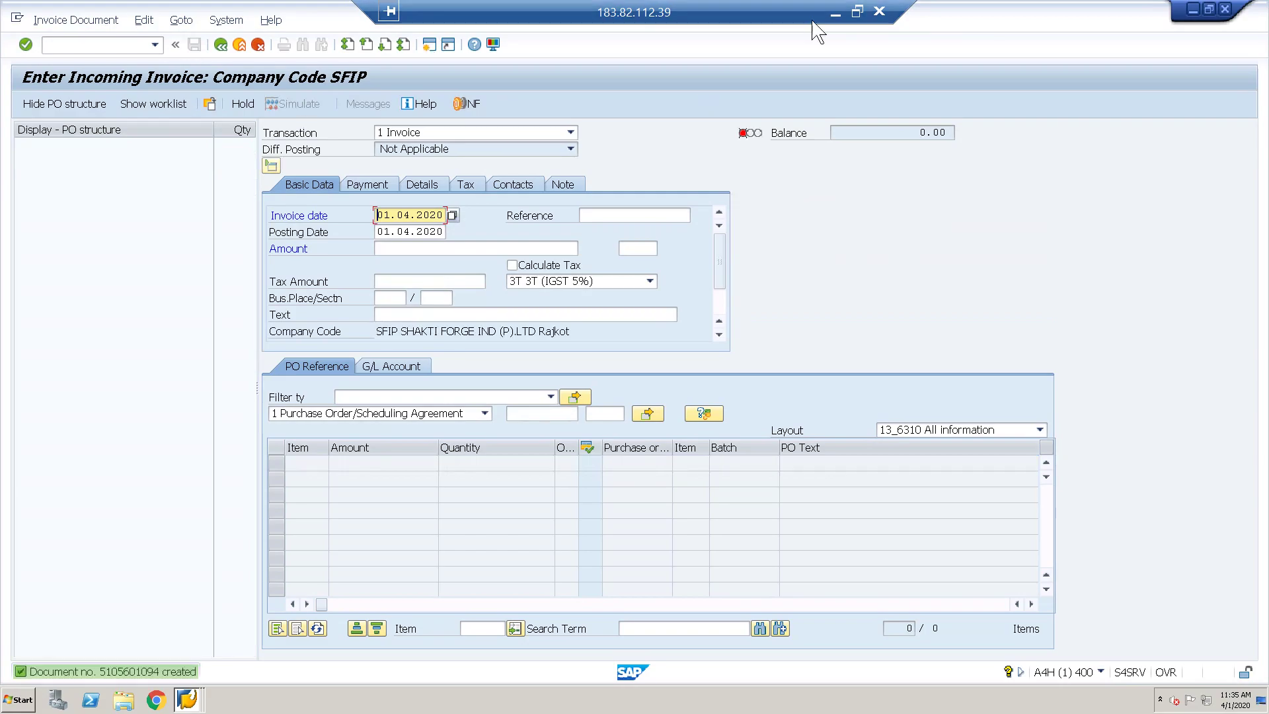
Copy the posted invoice's document-created message from its SAP message details and paste it below "Tata Steel Ltd" in Word.
{"action": "left_click", "coordinate": [835, 12]}
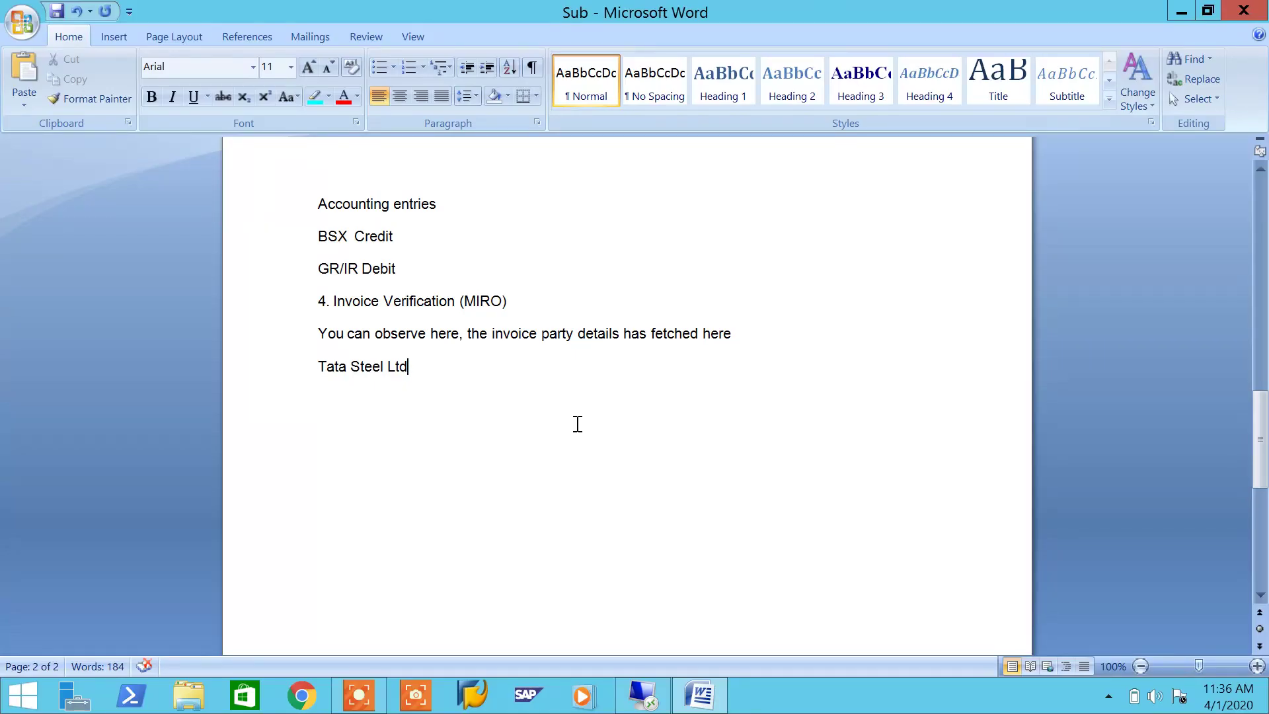
{"action": "left_click", "coordinate": [648, 695]}
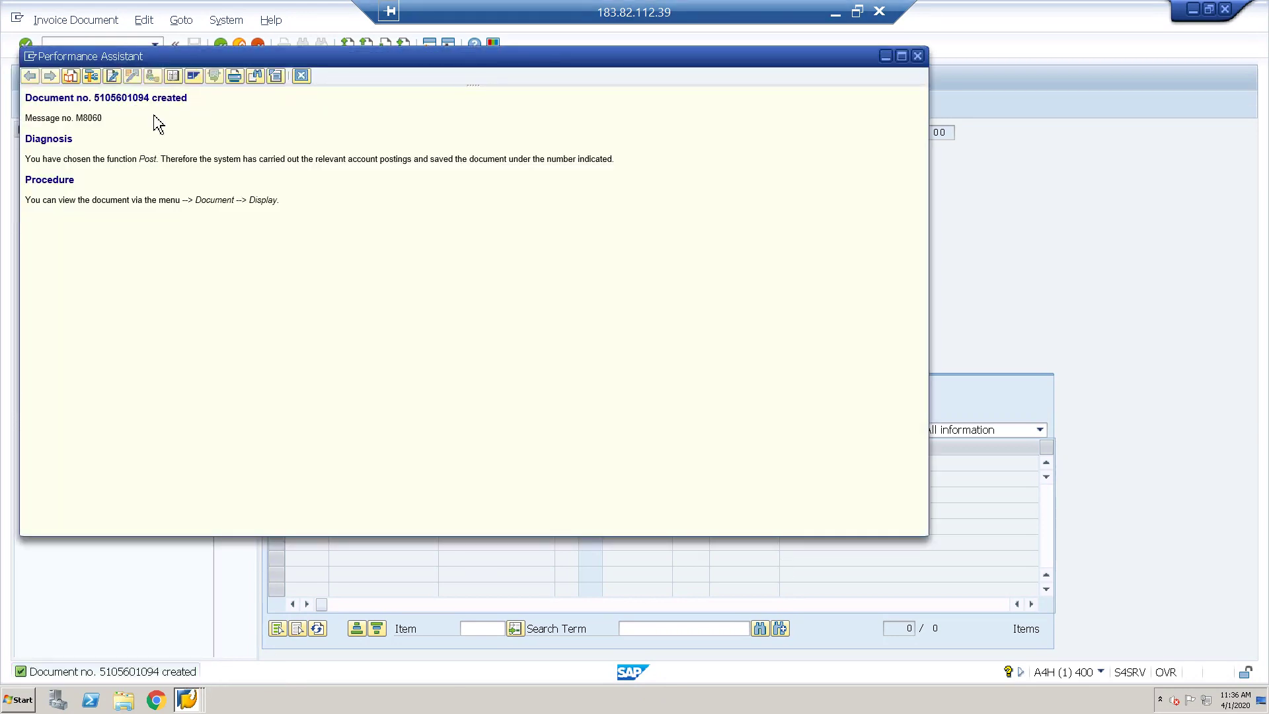
{"action": "left_click_drag", "start_coordinate": [189, 99], "coordinate": [50, 104]}
{"action": "key", "text": "ctrl+c"}
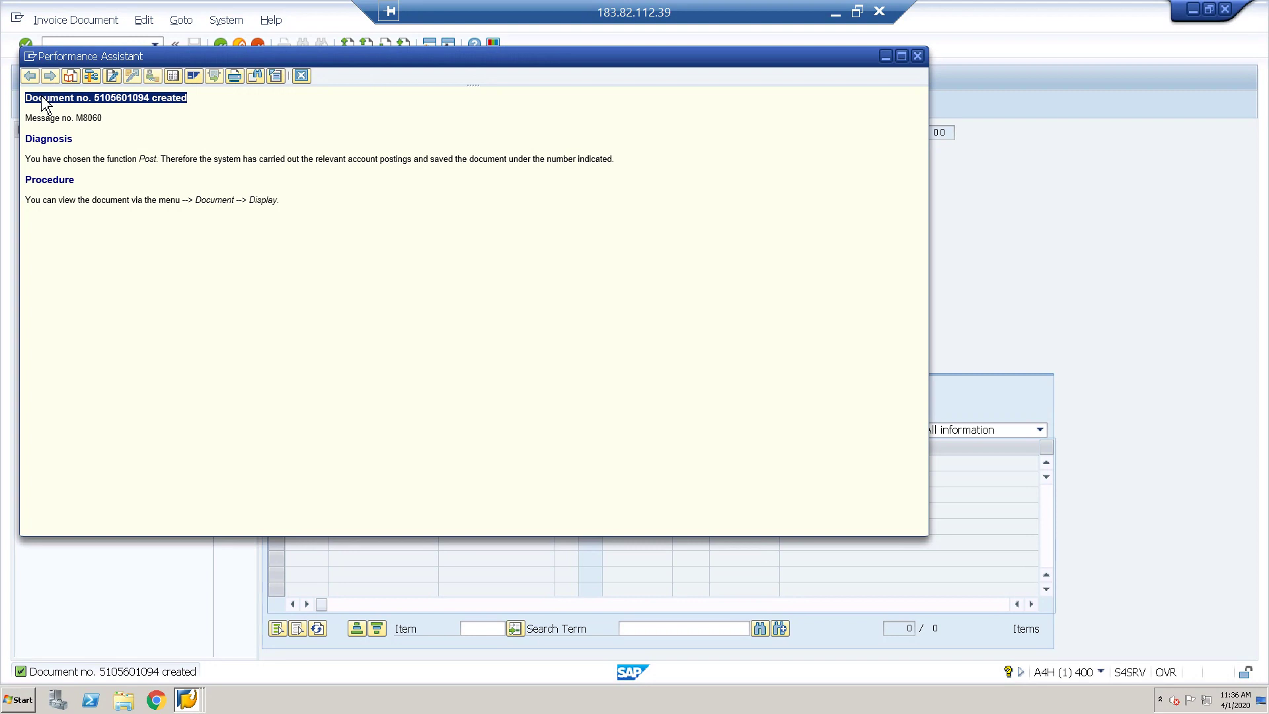
{"action": "left_click", "coordinate": [302, 76]}
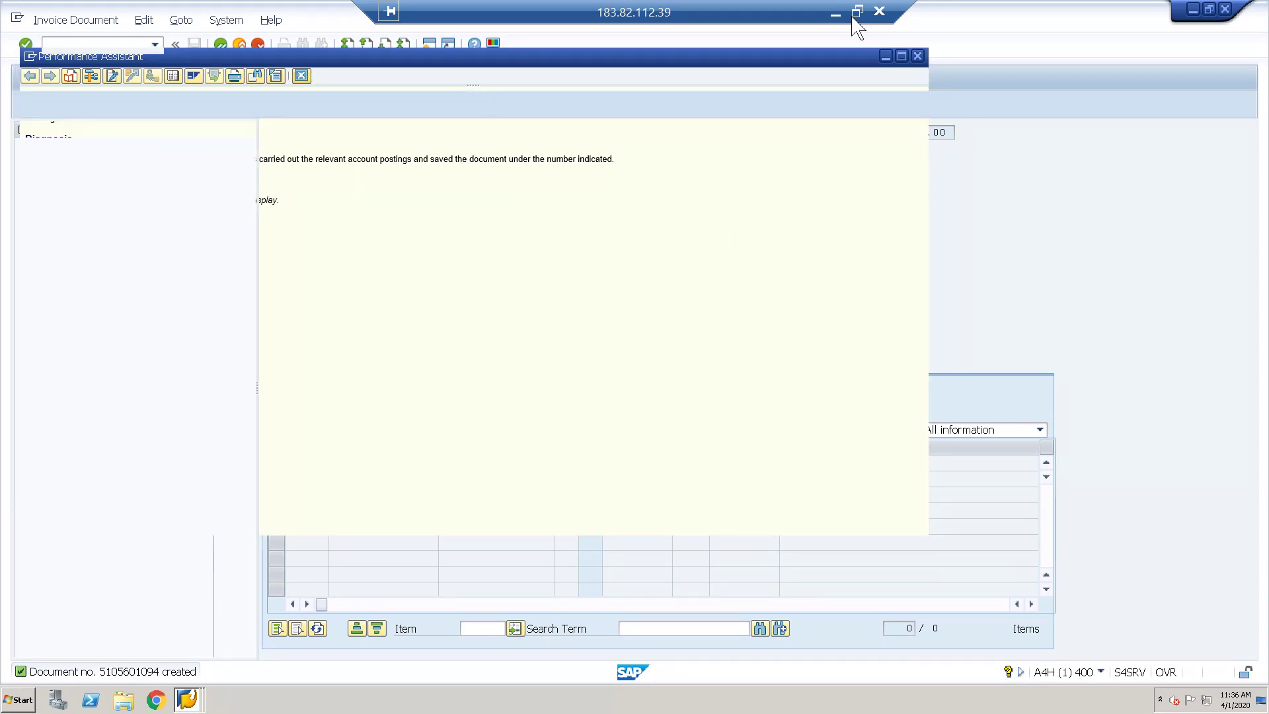
{"action": "left_click", "coordinate": [836, 13]}
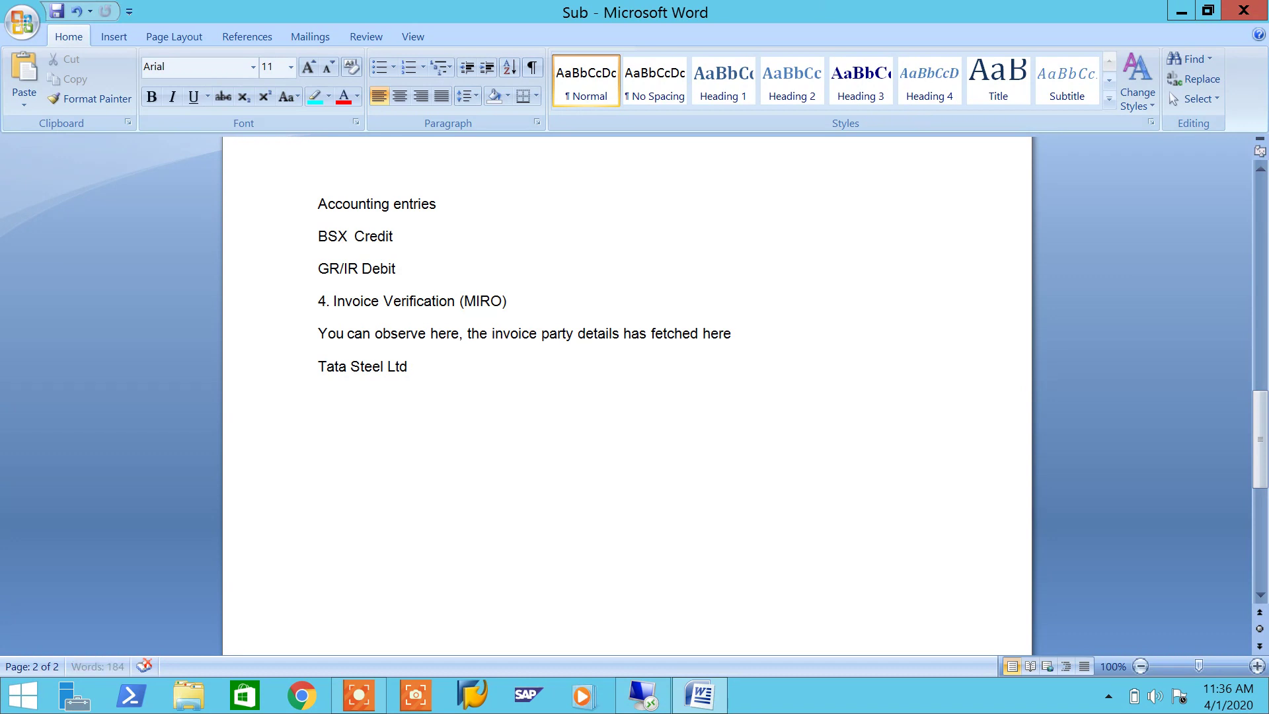
{"action": "key", "text": "ctrl+v"}
{"action": "key", "text": "Escape"}
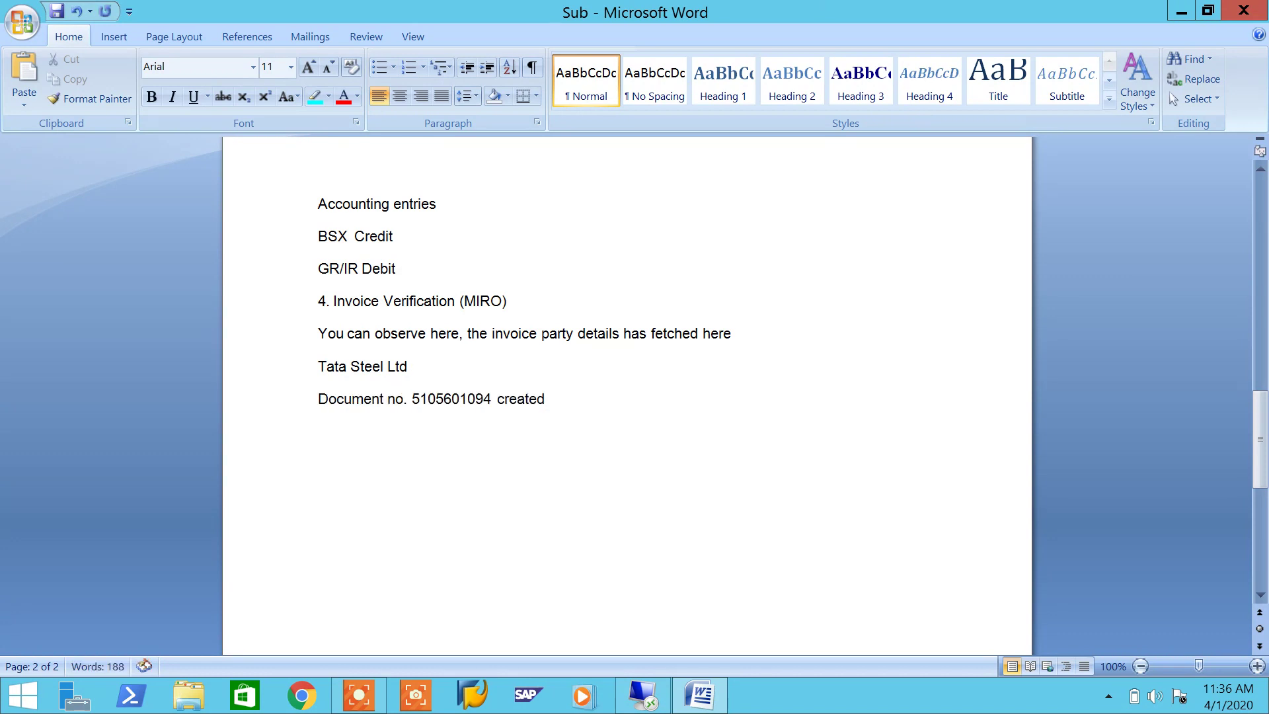
Add the line "5. PO History (ME21N)" below the pasted document message.
{"action": "key", "text": "Return"}
{"action": "type", "text": "Tha"}
{"action": "key", "text": "BackSpace"}
{"action": "key", "text": "BackSpace"}
{"action": "key", "text": "BackSpace"}
{"action": "key", "text": "BackSpace"}
{"action": "type", "text": "5. PO Hoi"}
{"action": "key", "text": "BackSpace"}
{"action": "key", "text": "BackSpace"}
{"action": "type", "text": "istry"}
{"action": "key", "text": "BackSpace"}
{"action": "key", "text": "BackSpace"}
{"action": "key", "text": "BackSpace"}
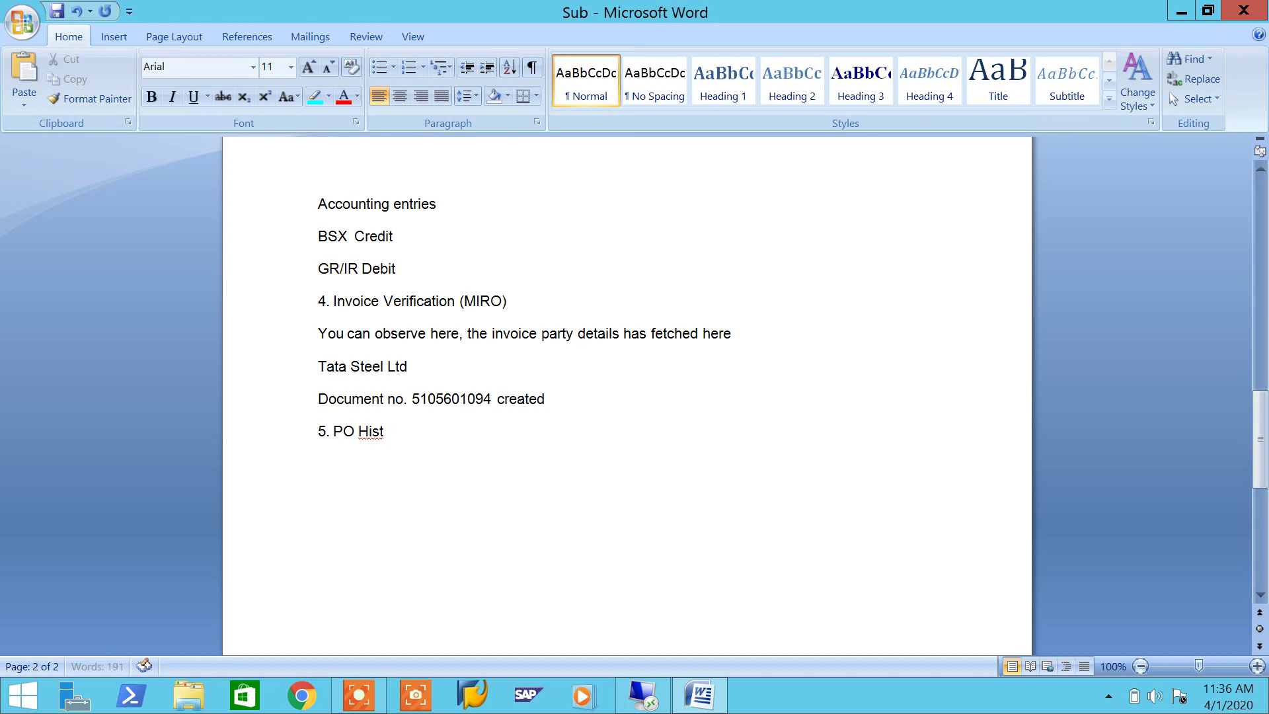
{"action": "type", "text": "ory (ME21N"}
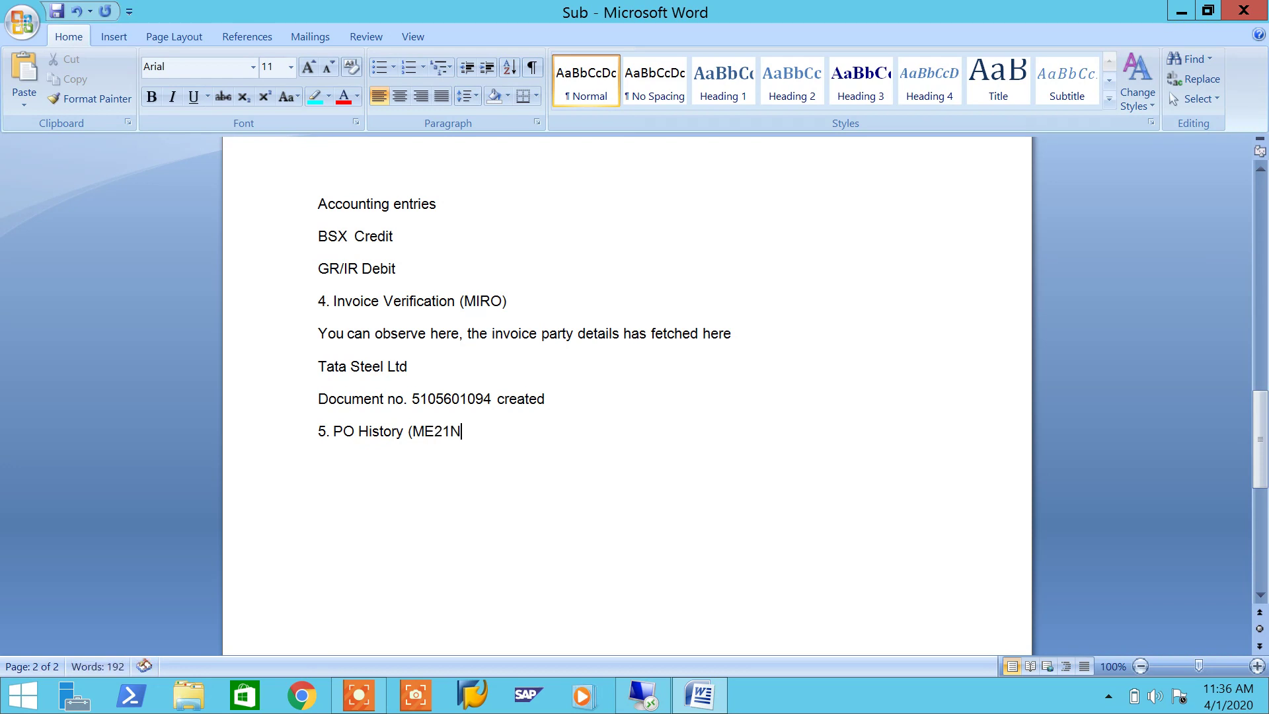
{"action": "type", "text": ")"}
Change the transaction code in the PO History line to "ME80FN or ME23N".
{"action": "left_click", "coordinate": [451, 431]}
{"action": "key", "text": "BackSpace"}
{"action": "key", "text": "BackSpace"}
{"action": "type", "text": "80F"}
{"action": "key", "text": "Right"}
{"action": "type", "text": "or ME23N"}
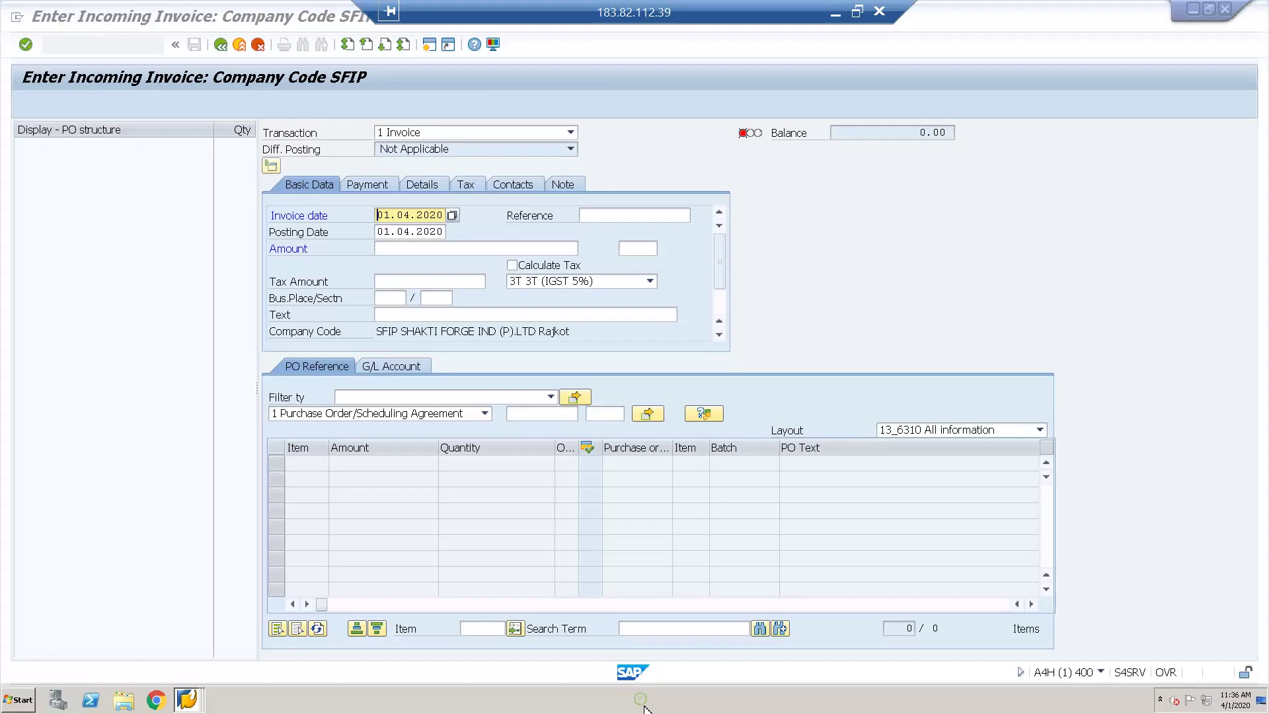
Switch to SAP and display the purchase order with transaction ME23N.
{"action": "left_click", "coordinate": [642, 694]}
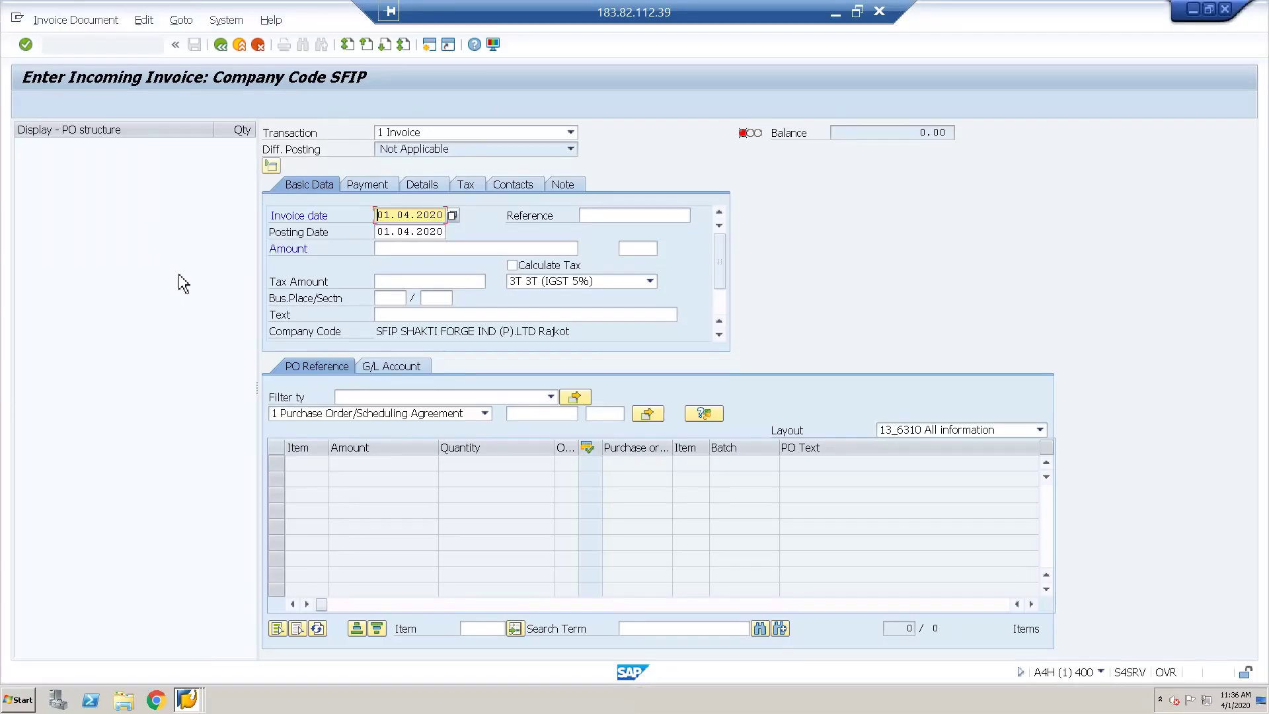
{"action": "left_click", "coordinate": [93, 46]}
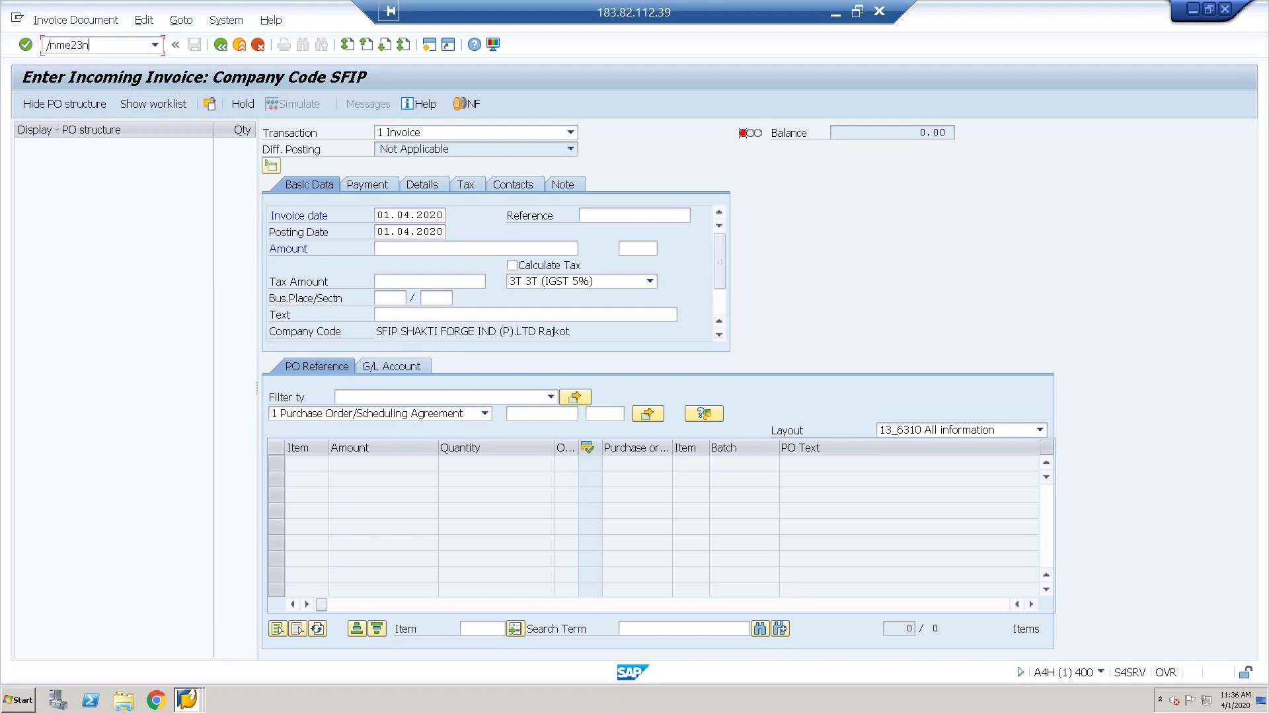
{"action": "key", "text": "Return"}
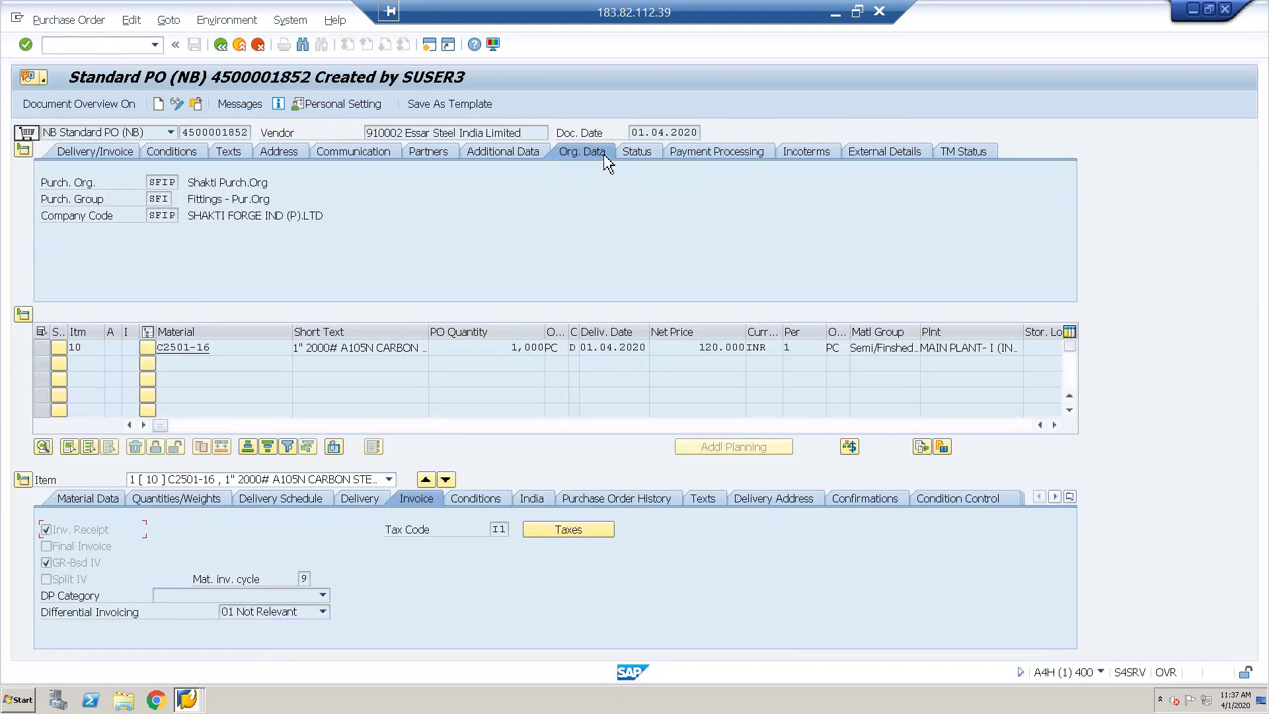
Examine the purchase order header's partner functions, focusing on the invoicing party entry.
{"action": "left_click", "coordinate": [440, 157]}
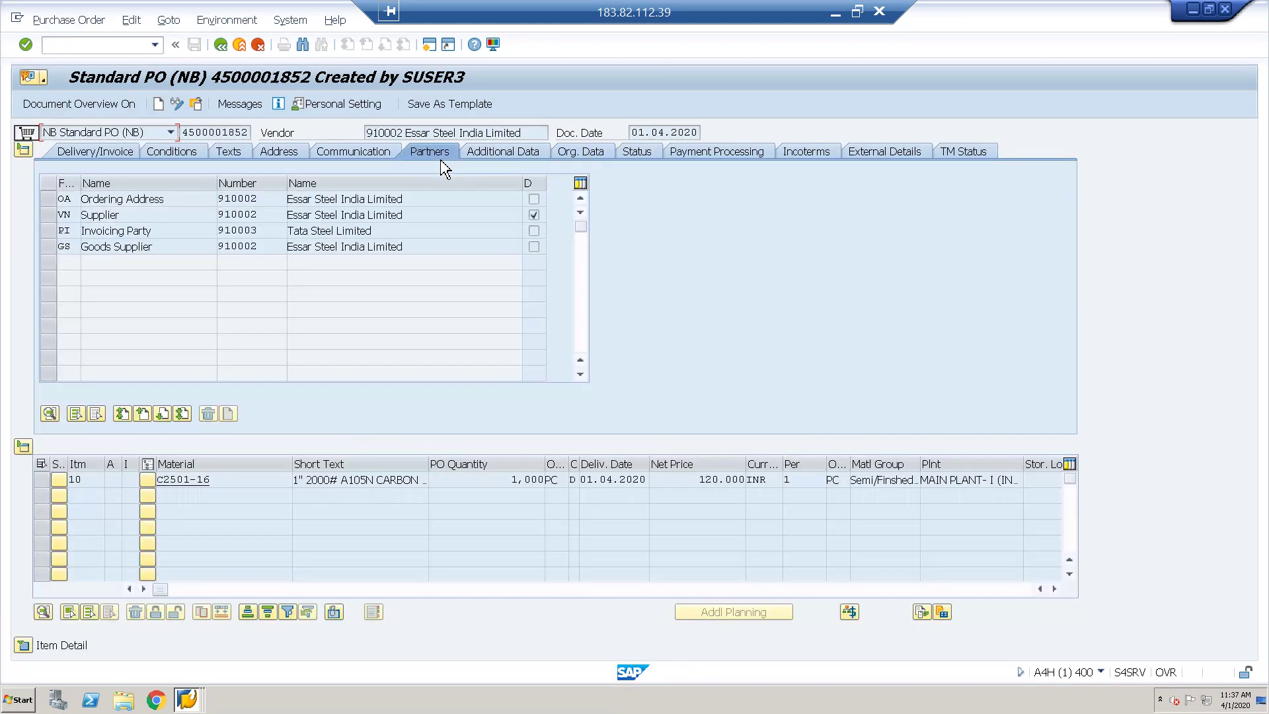
{"action": "left_click_drag", "start_coordinate": [388, 237], "coordinate": [252, 230]}
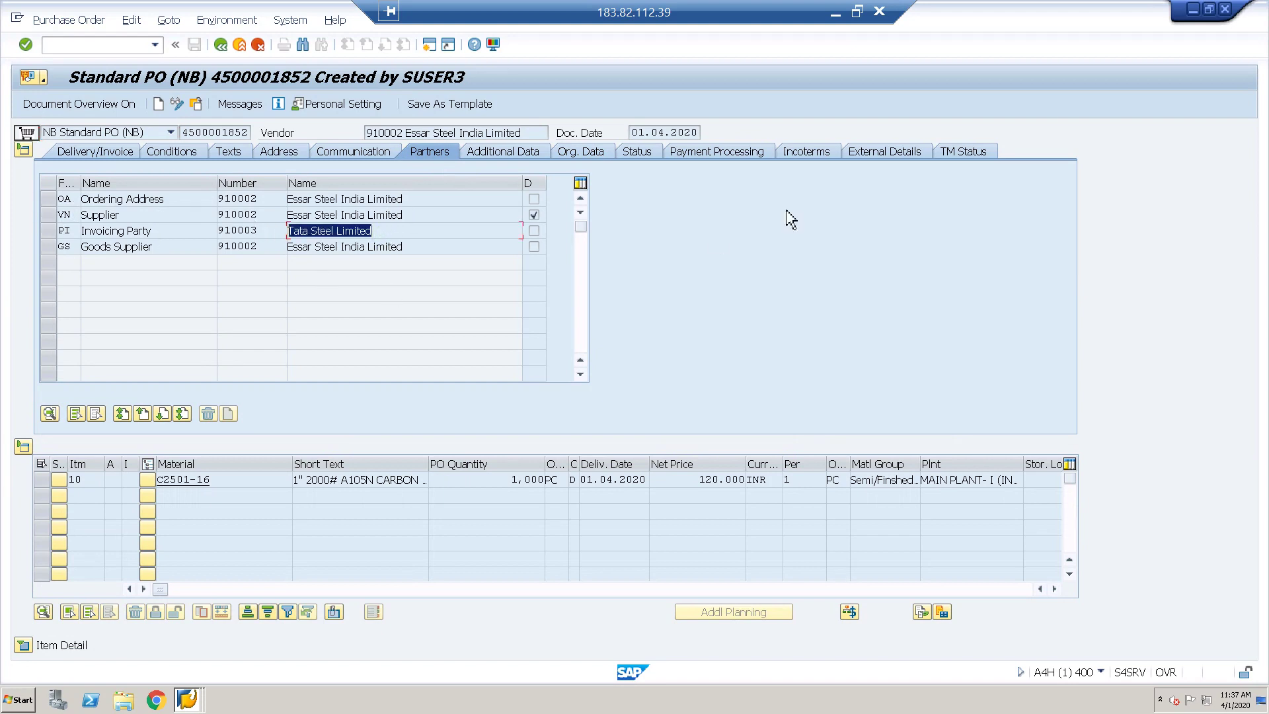
{"action": "key", "text": "F4"}
{"action": "key", "text": "Escape"}
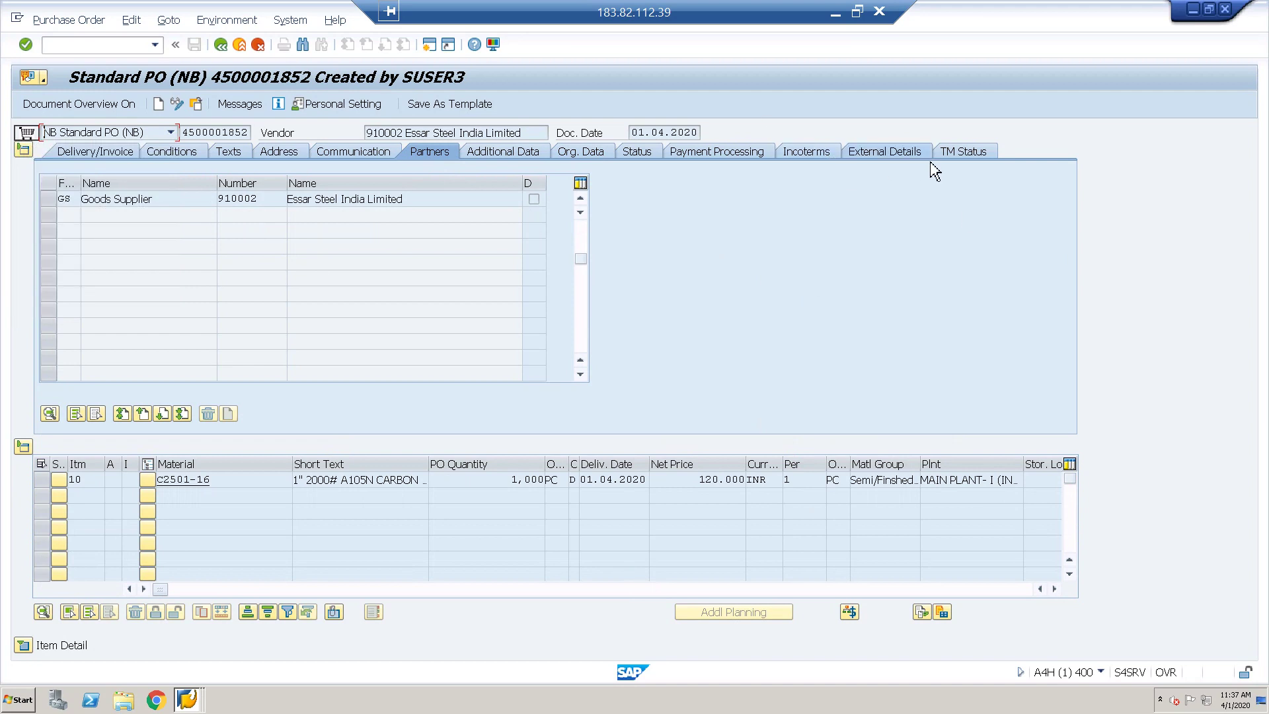
Review the purchase order's header status and the purchase order history of item 10.
{"action": "left_click", "coordinate": [657, 158]}
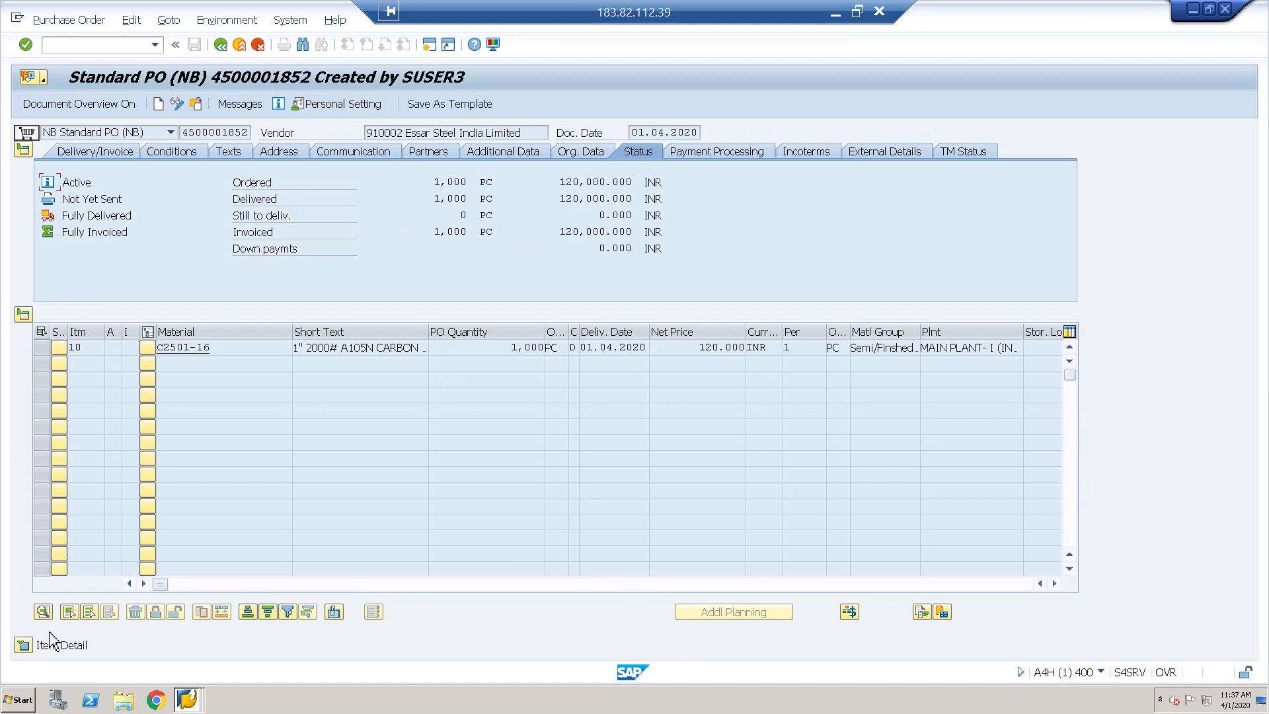
{"action": "left_click", "coordinate": [24, 645]}
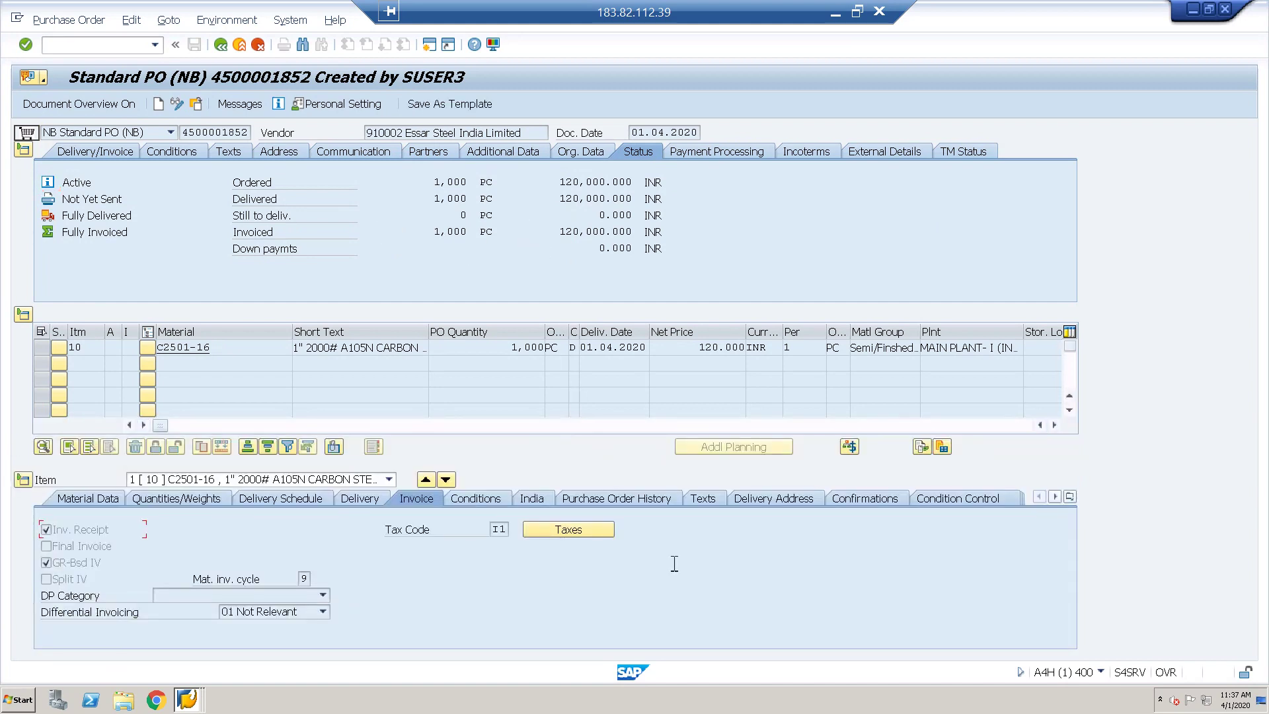
{"action": "left_click", "coordinate": [636, 506]}
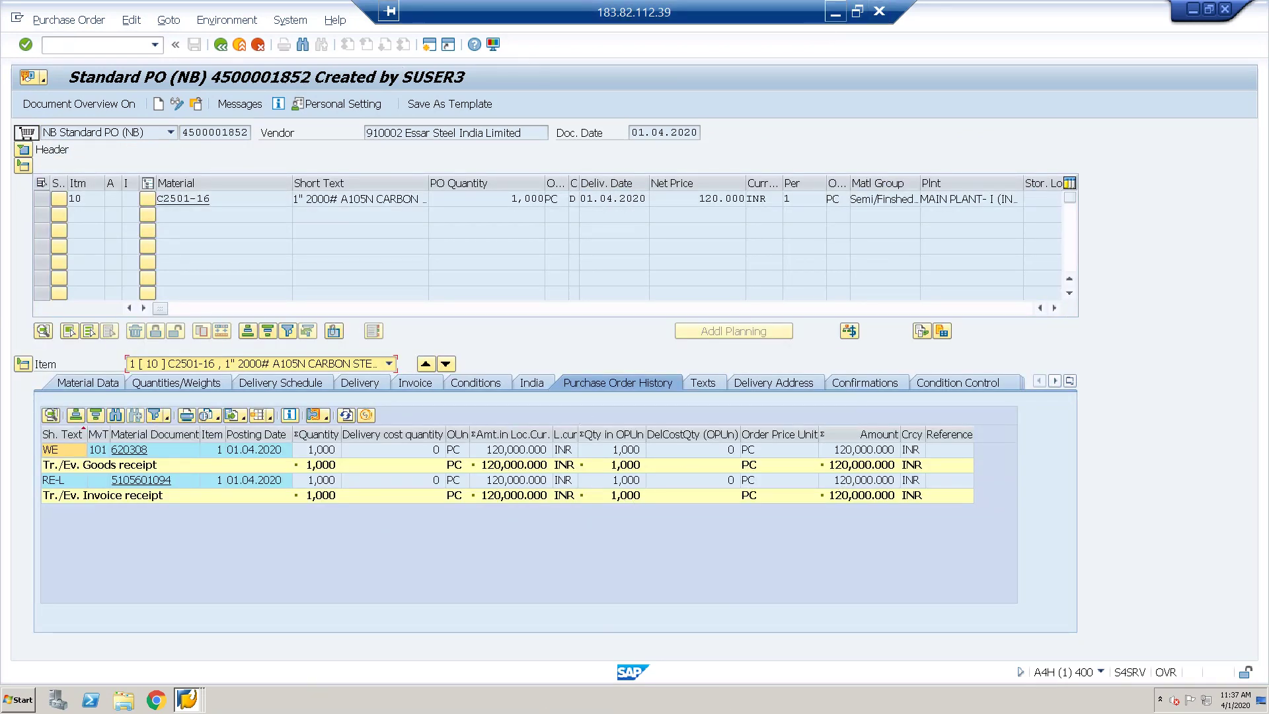
Switch to the Word notes and add "Thanks for Watching" below the PO History line, leaving a blank line between them.
{"action": "left_click", "coordinate": [835, 11]}
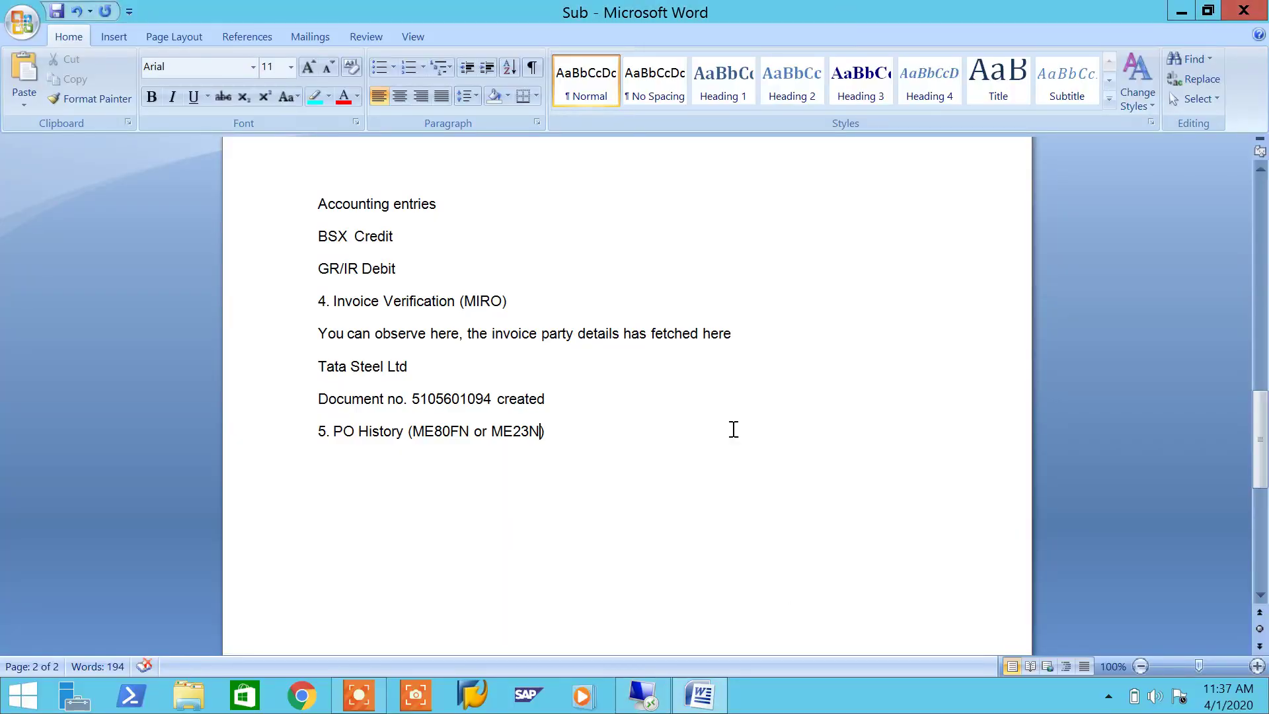
{"action": "key", "text": "Return"}
{"action": "key", "text": "Return"}
{"action": "type", "text": "Thanks for Watch"}
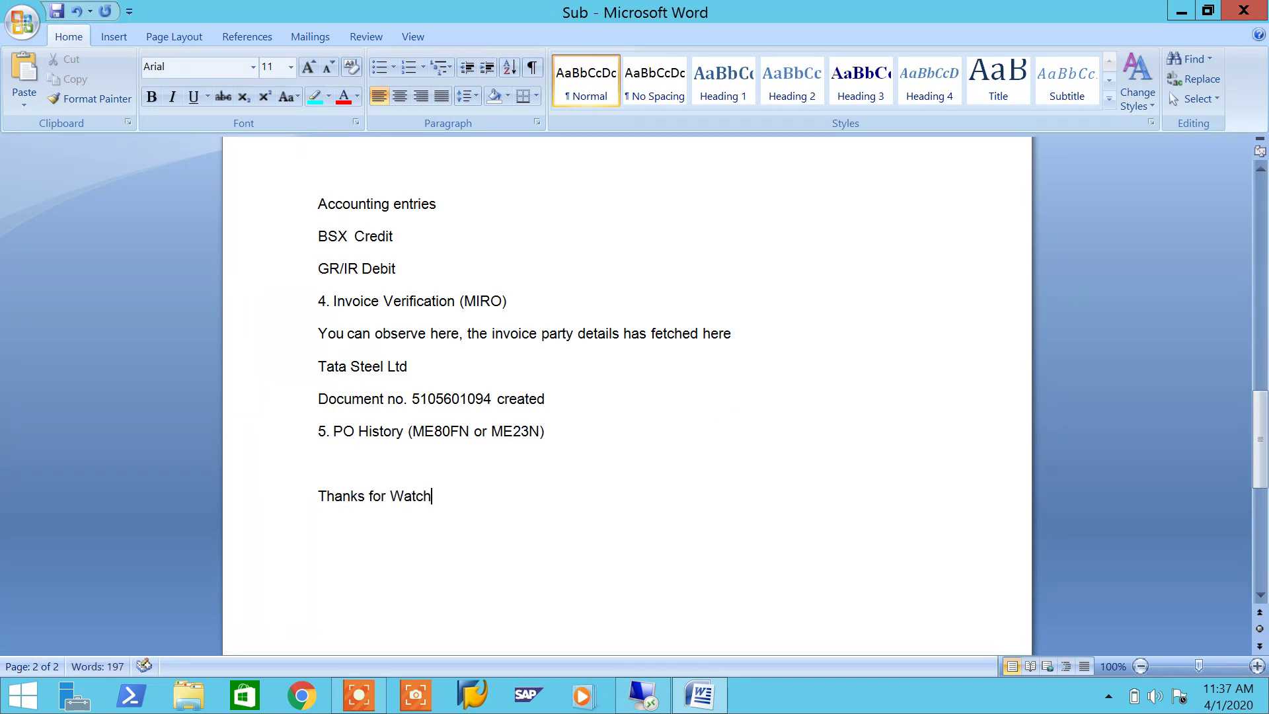
{"action": "type", "text": "ing"}
Set the font size of the "Thanks for Watching" line to 36.
{"action": "left_click_drag", "start_coordinate": [447, 496], "coordinate": [318, 496]}
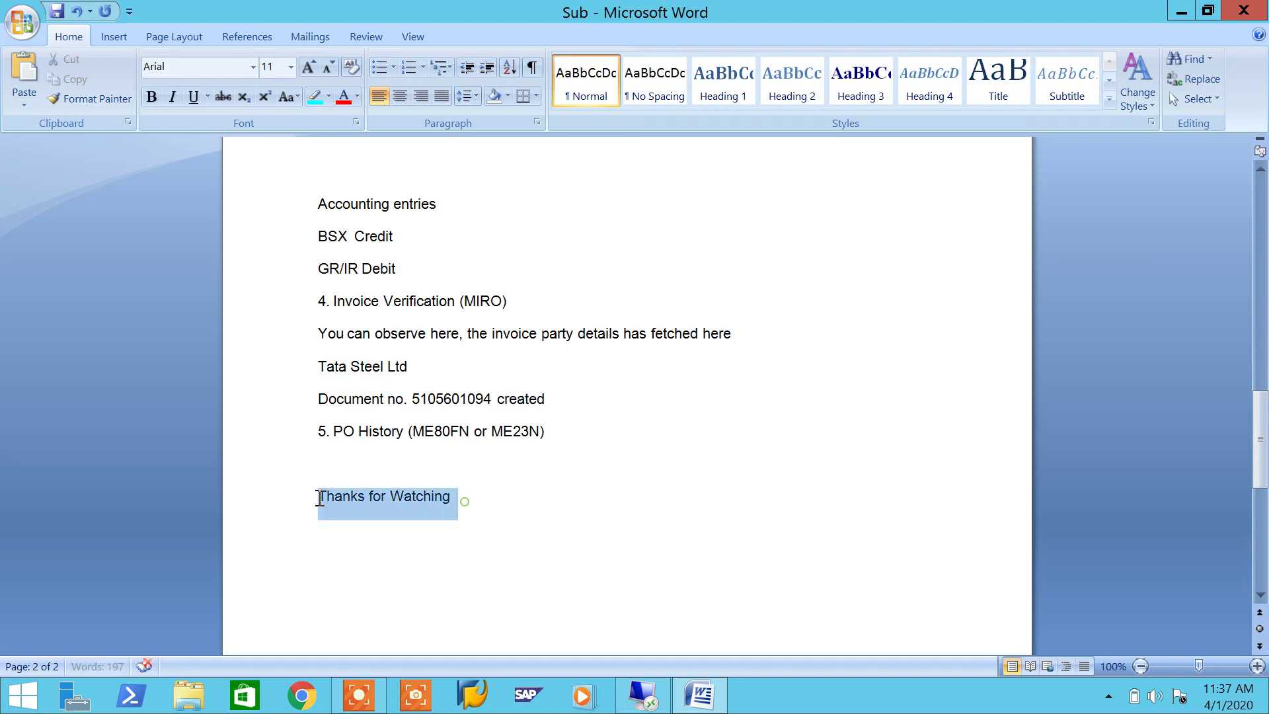
{"action": "left_click", "coordinate": [291, 67]}
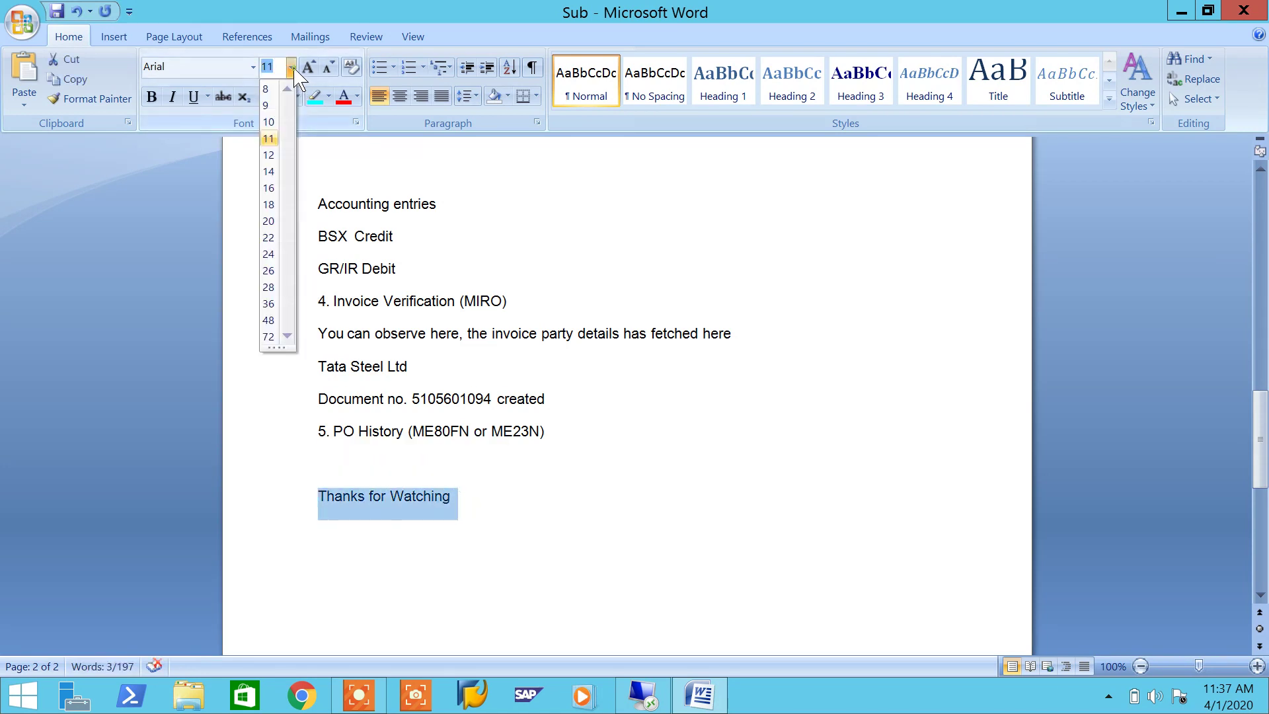
{"action": "left_click", "coordinate": [268, 304]}
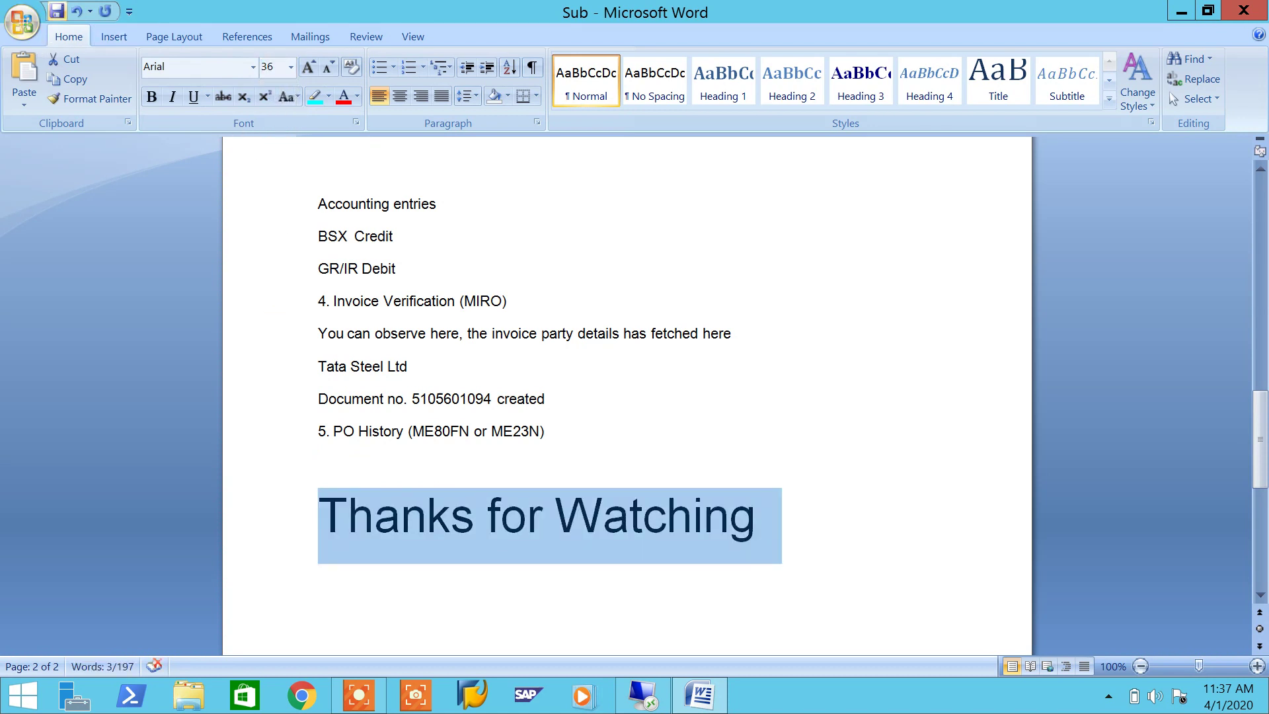